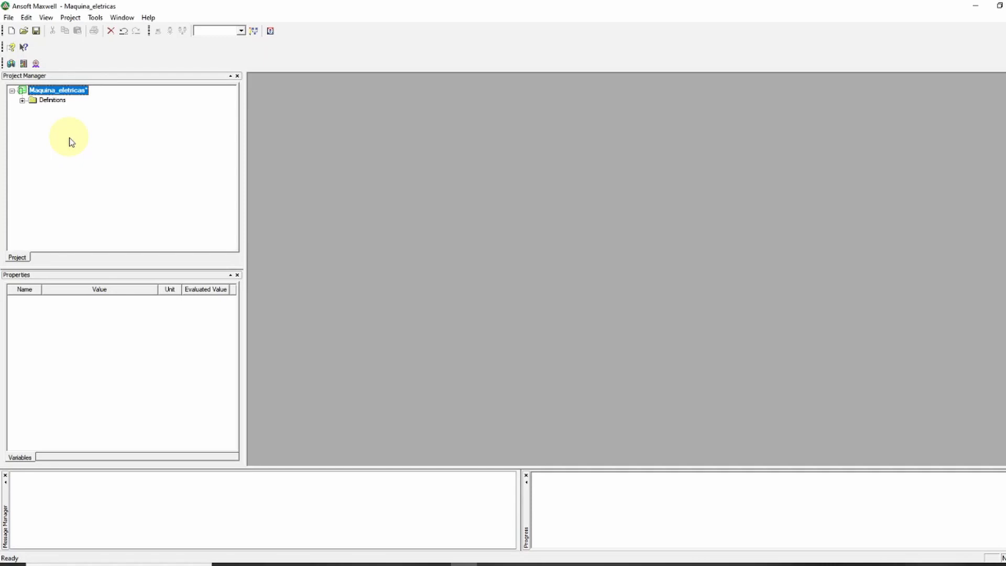
- Insert a new Maxwell 3D design into the Maquina_eletricas project and widen the model tree
click(11, 64)
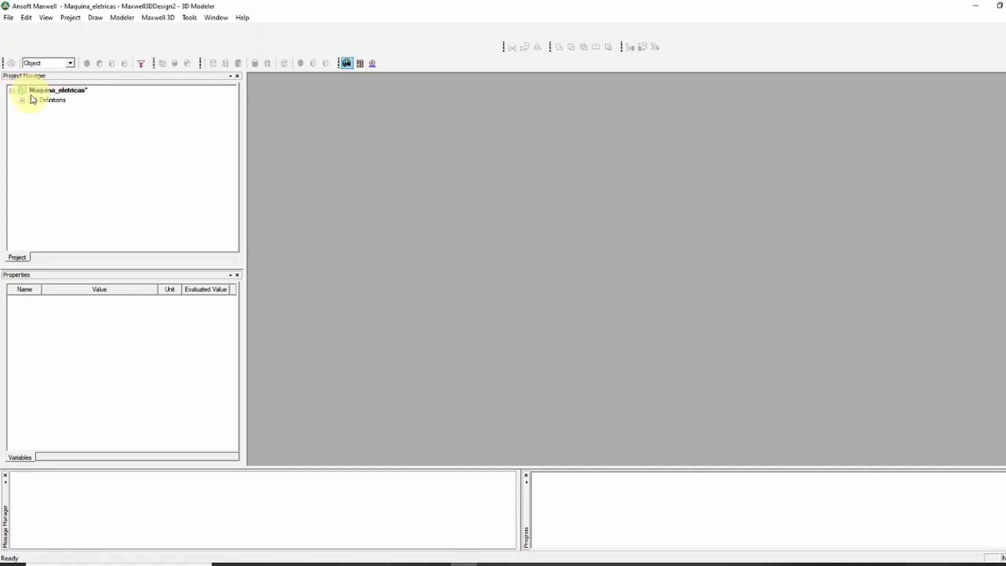
scroll(567, 197, down, 3)
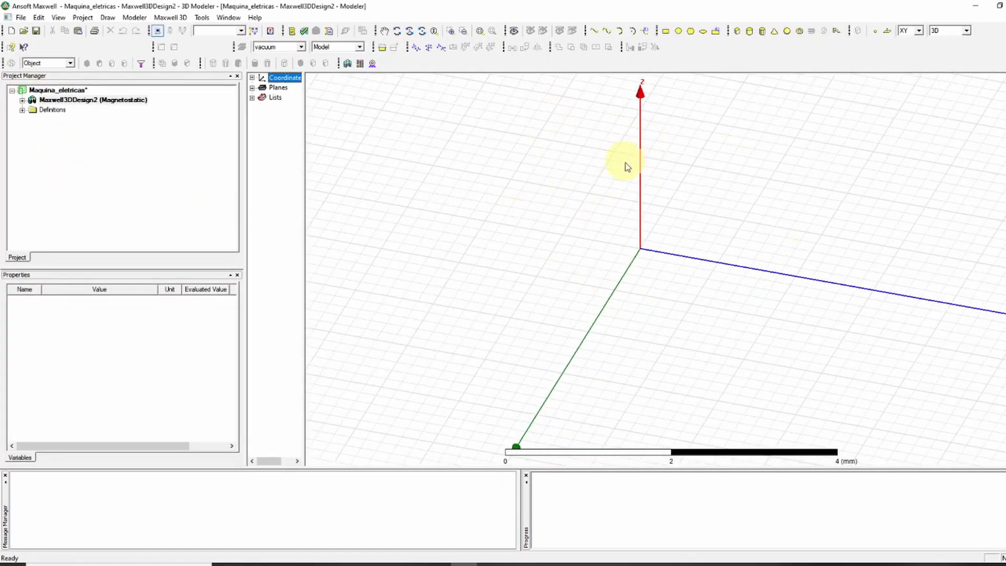
drag(305, 229, 396, 229)
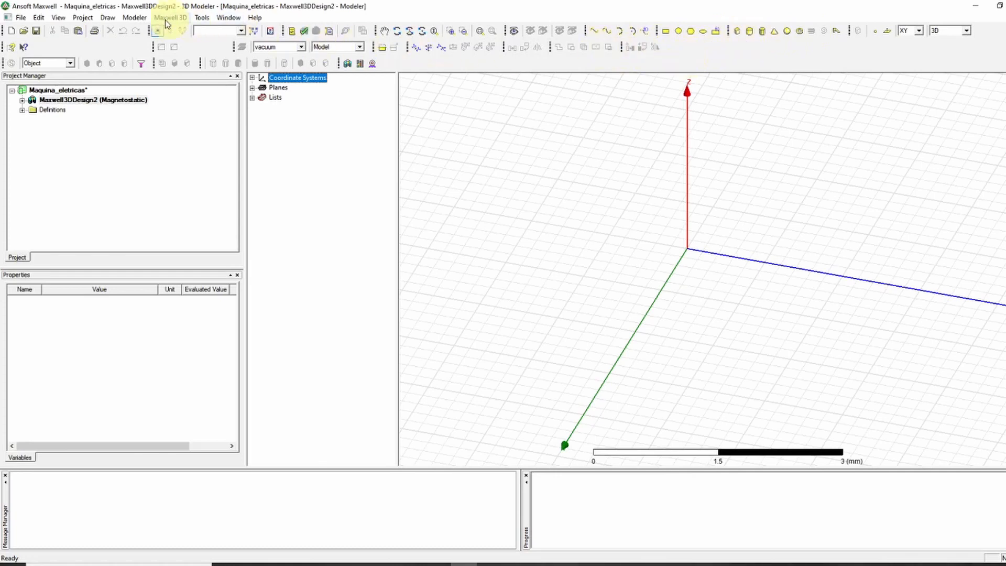
- Start a PolygonHelix primitive from the SysLib SegmentedHelix library and set its number of cross-section segments to 8
click(108, 18)
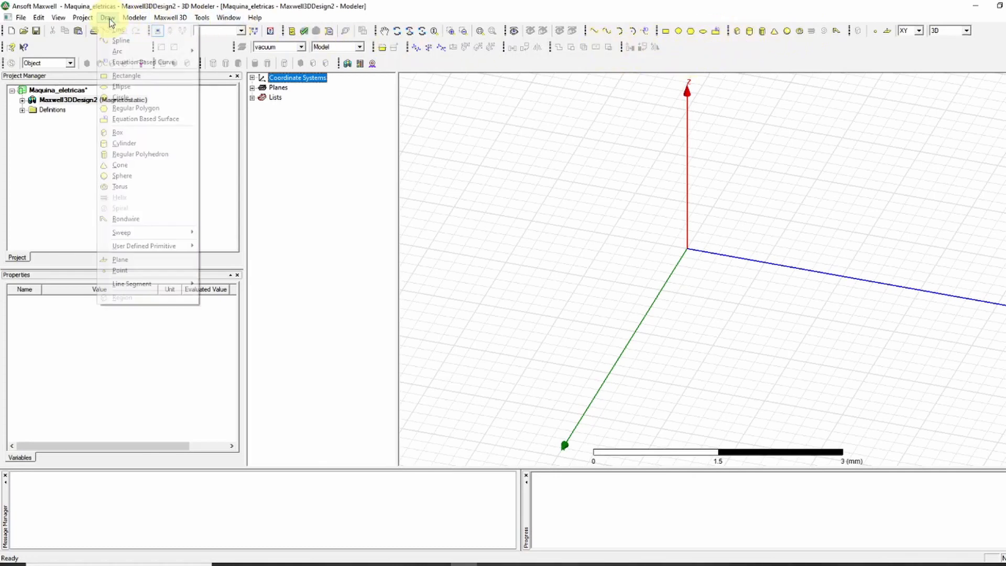
mouse_move(191, 245)
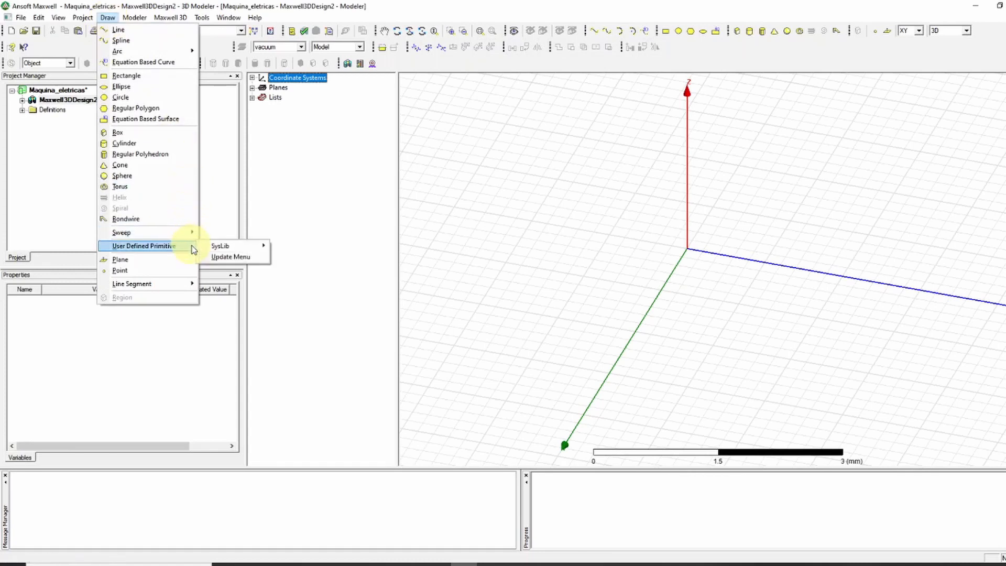
mouse_move(249, 245)
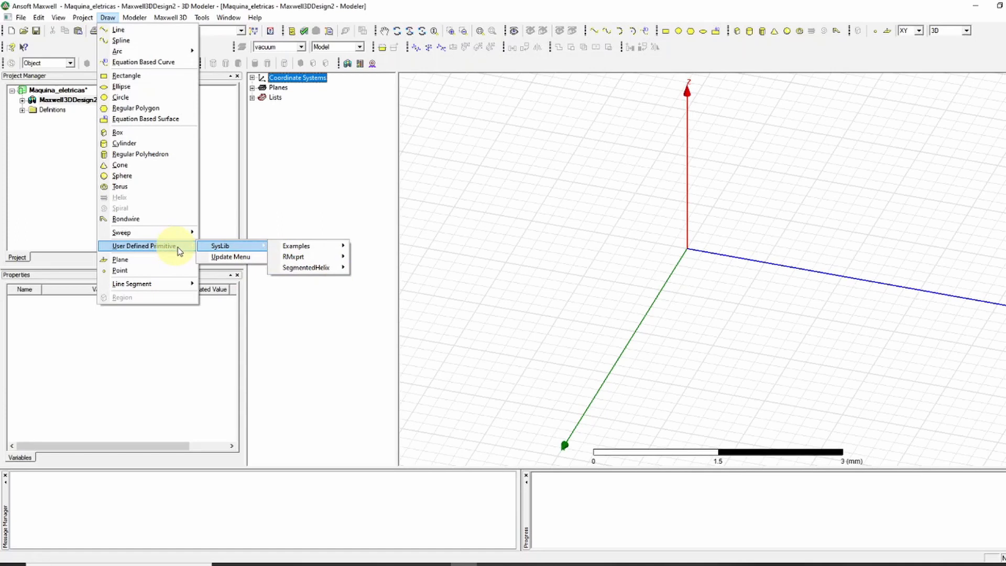
mouse_move(310, 270)
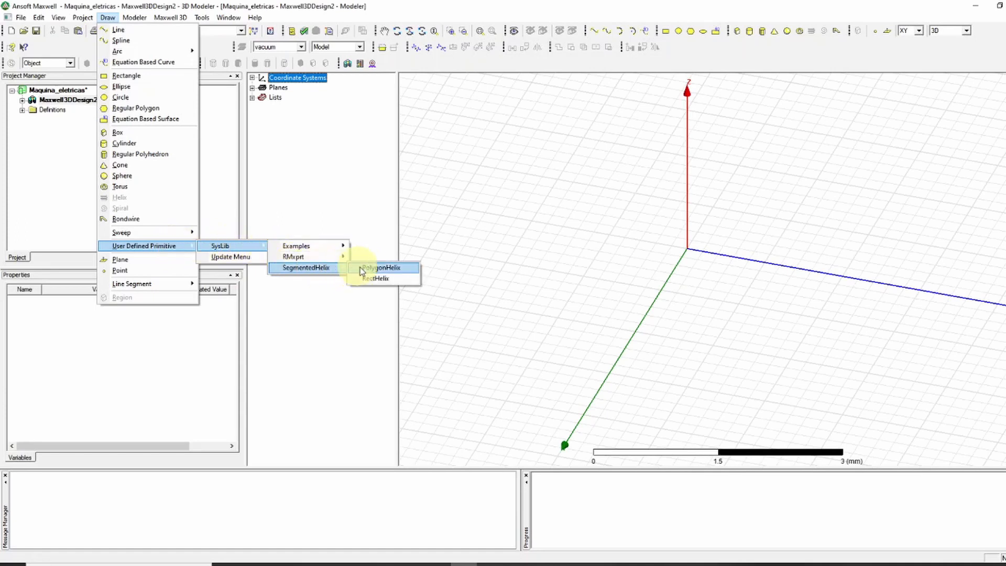
click(376, 268)
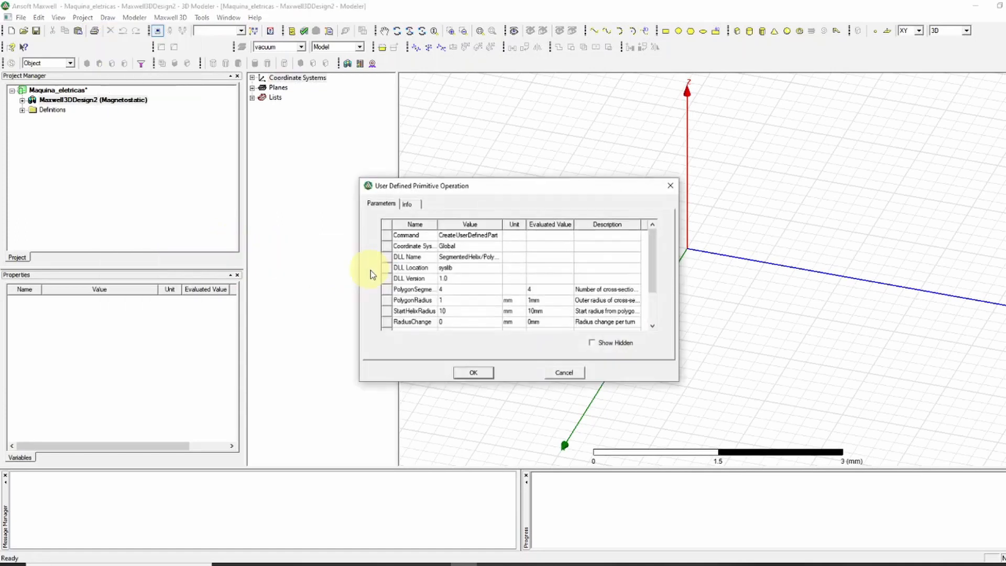
drag(683, 301, 865, 288)
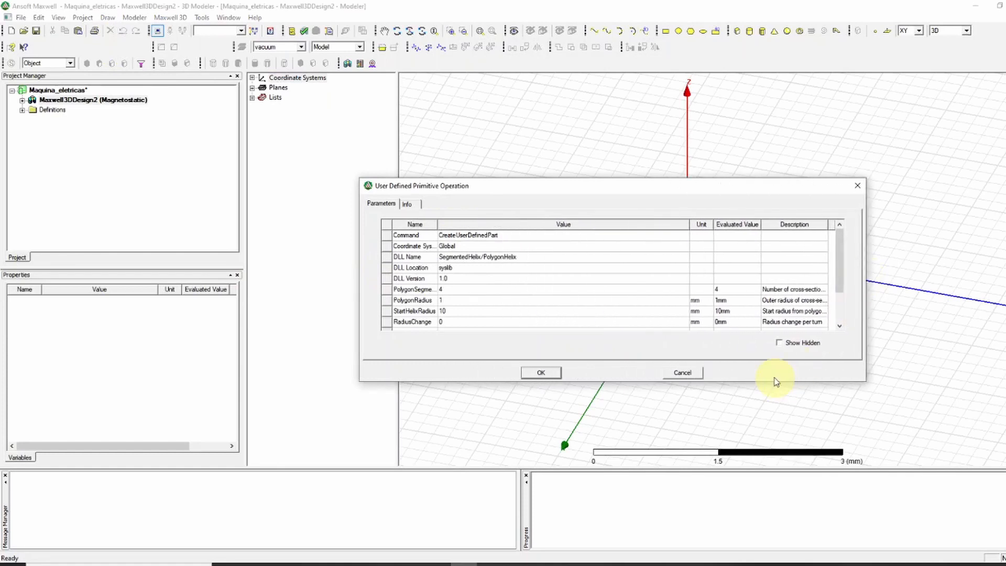
drag(762, 388, 763, 457)
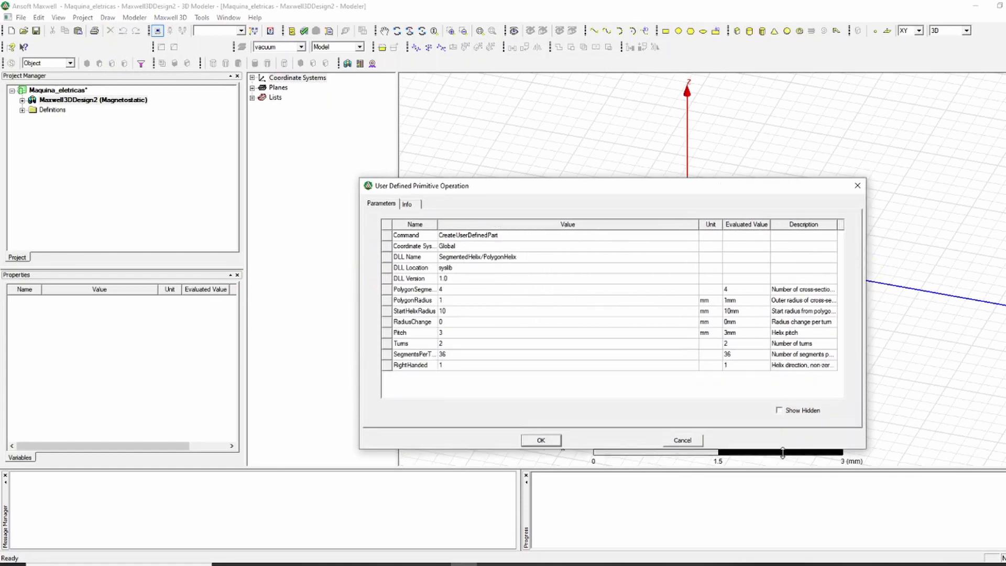
drag(653, 188, 329, 99)
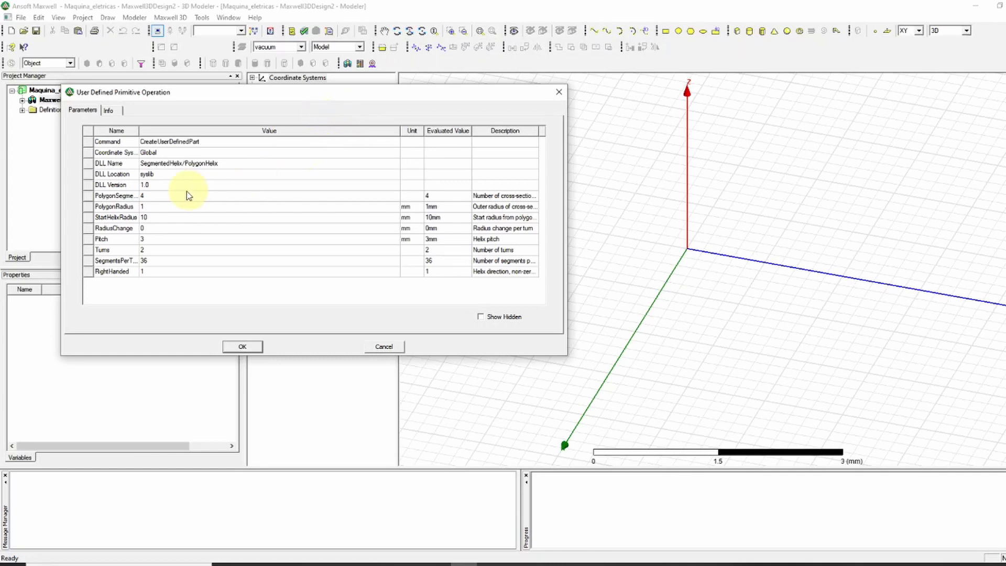
click(152, 196)
click(168, 197)
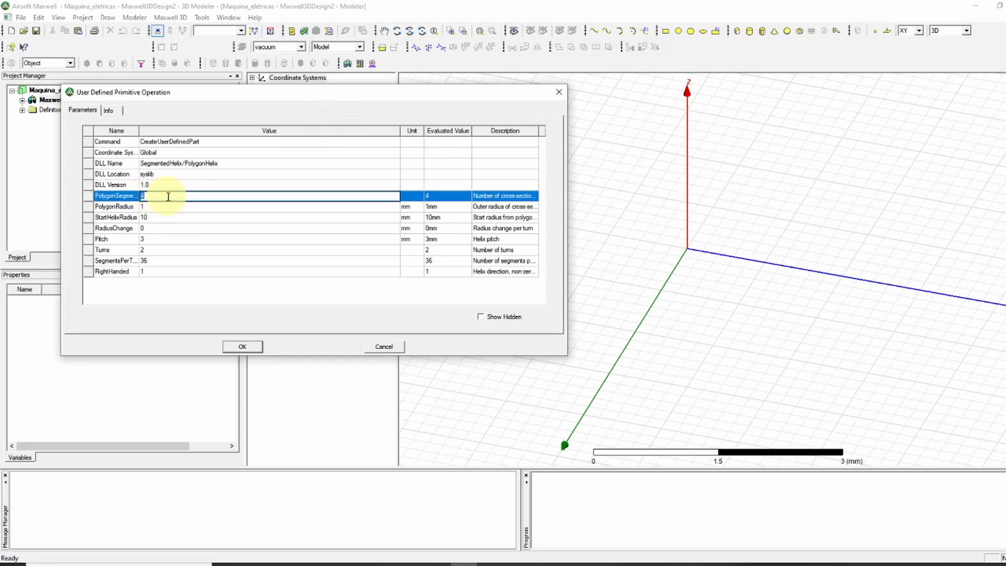
text(8)
- Set the first helix's pitch to 0 mm so that the coil is a flat spiral
click(159, 208)
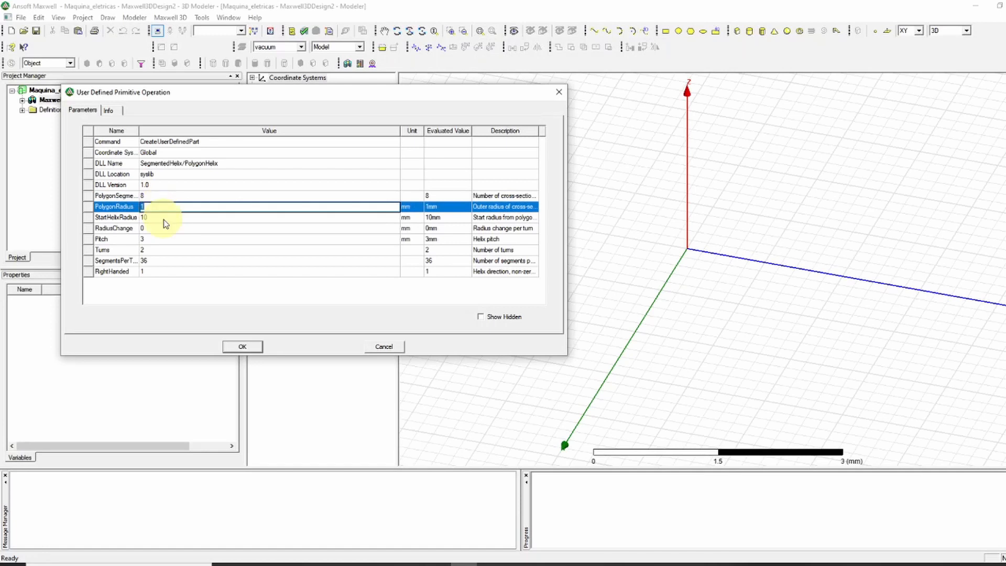
click(160, 218)
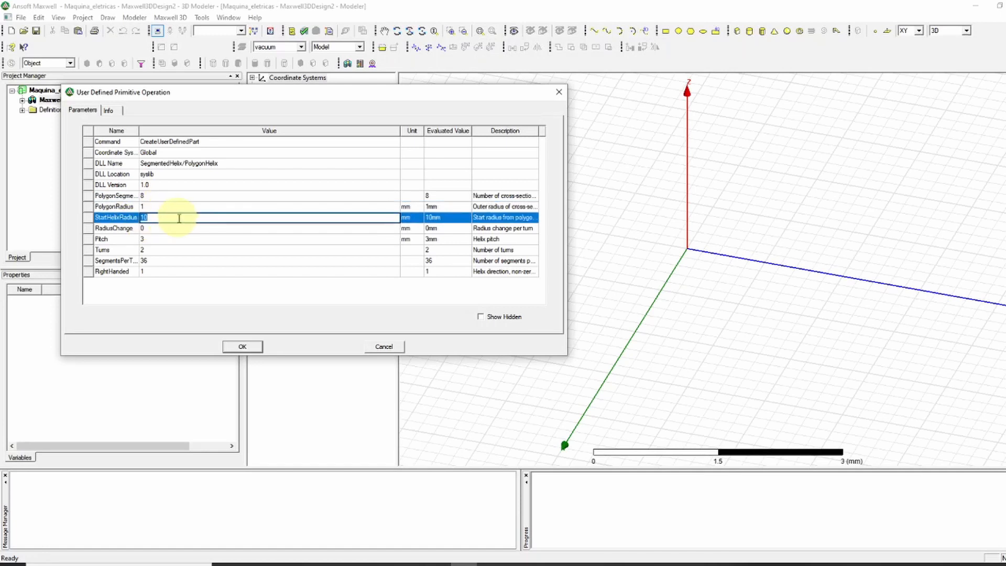
click(157, 229)
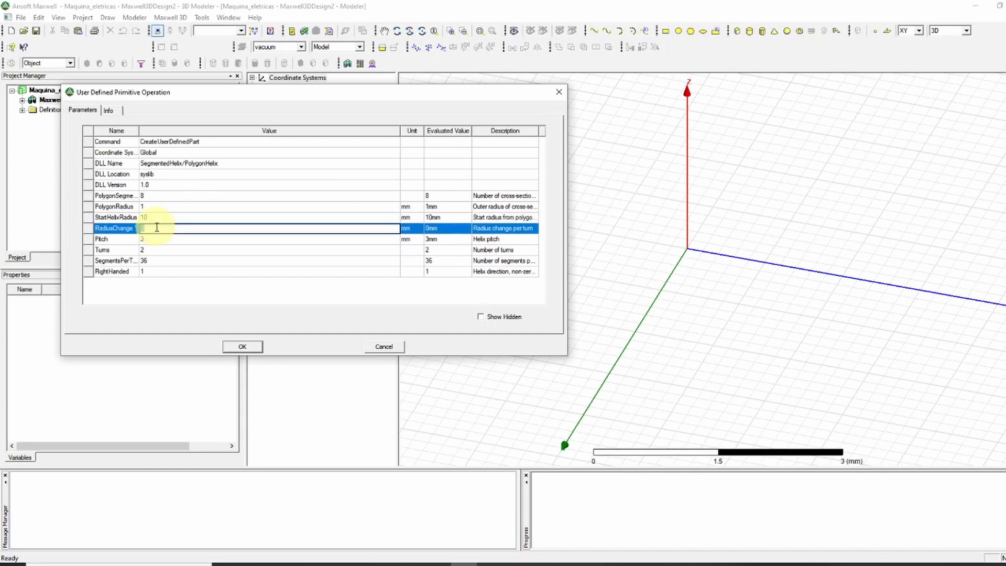
click(154, 240)
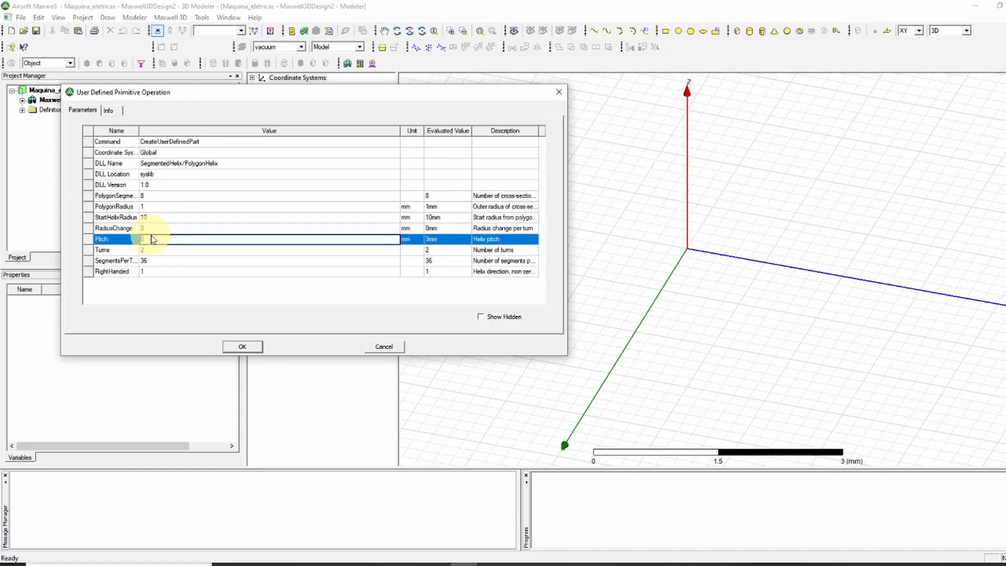
click(117, 243)
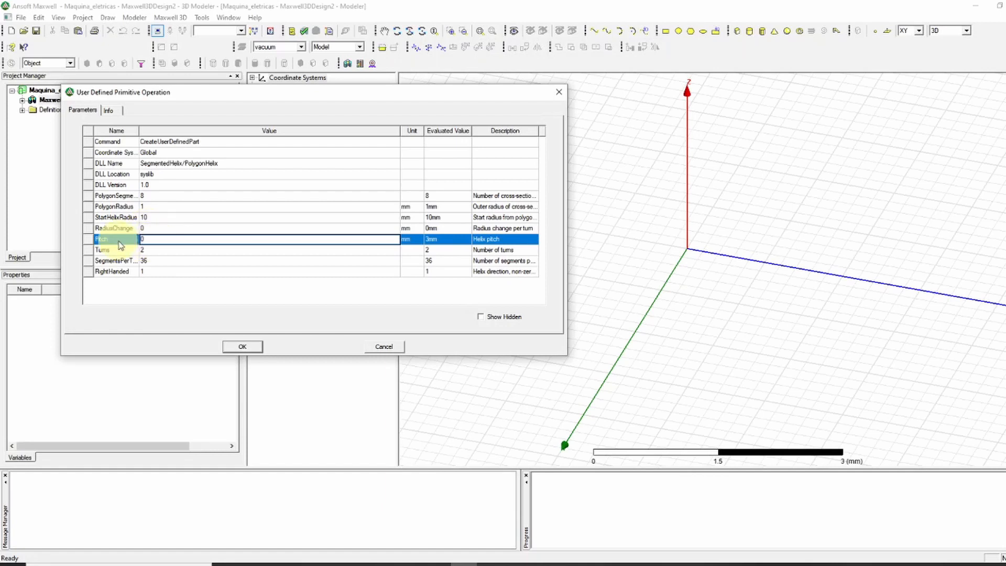
click(149, 240)
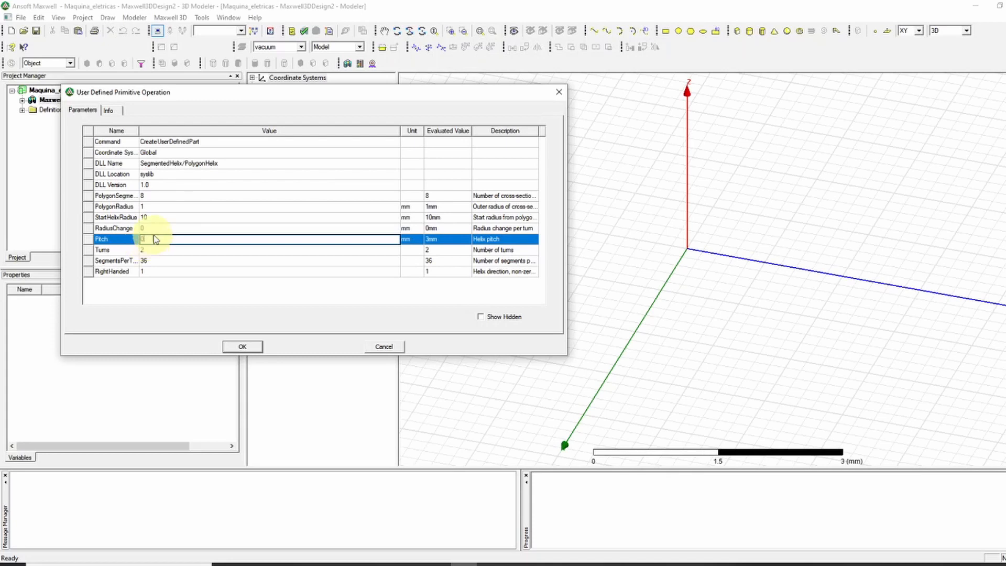
- Set the radius change per turn to 2.5 mm and the turns to 20, and create the first coil
click(147, 229)
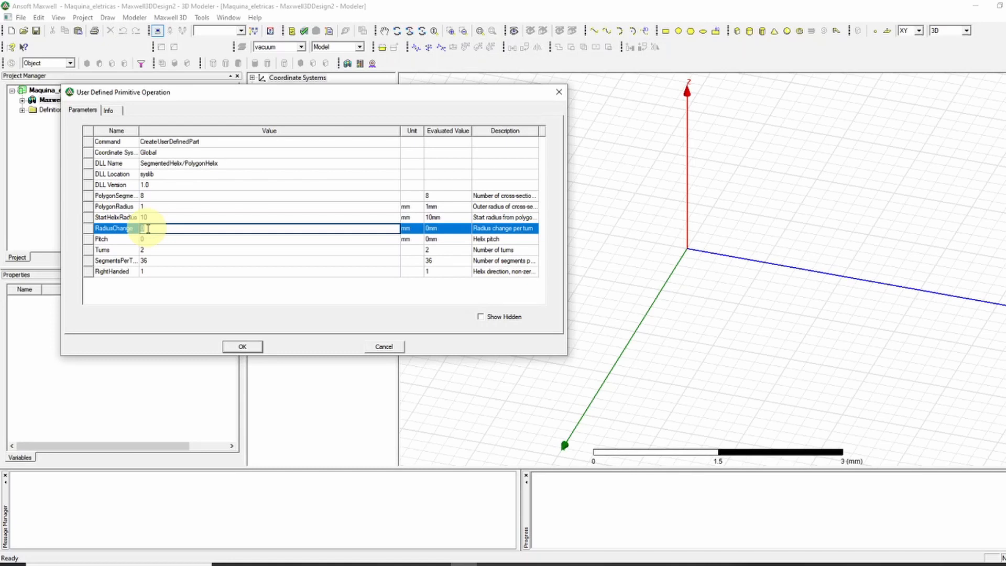
text(2.5)
click(147, 250)
text(20)
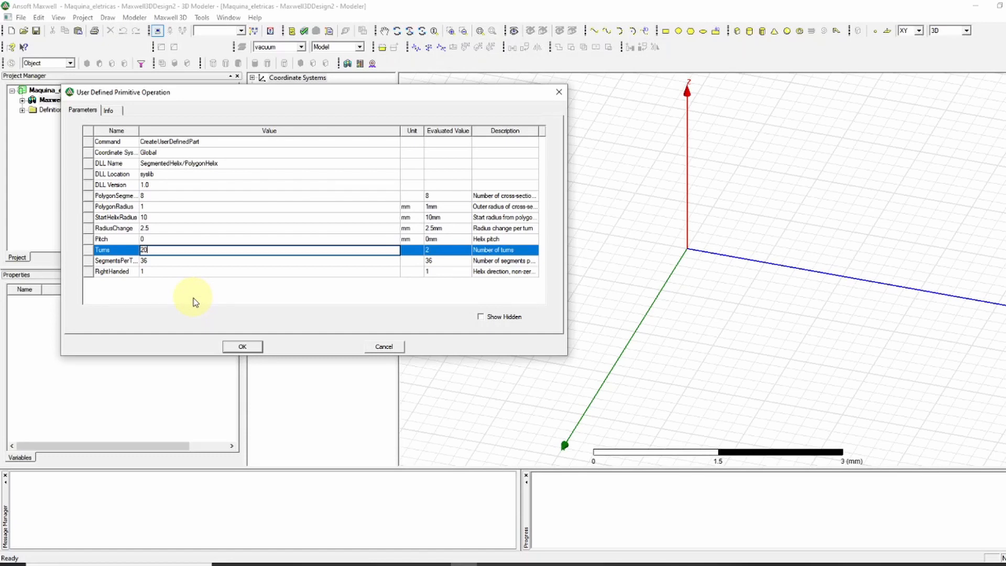
key(Return)
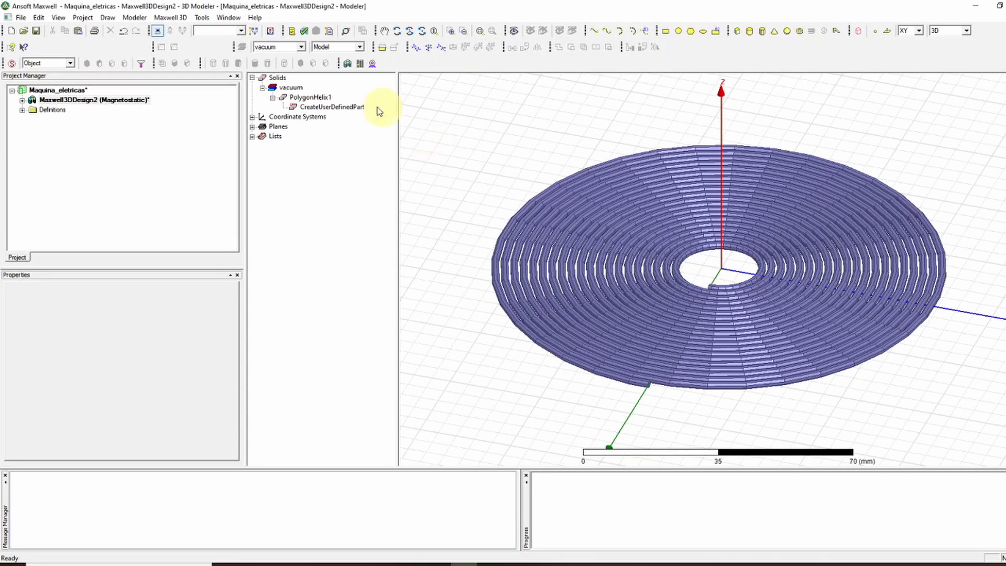
- Start a second PolygonHelix primitive from the SegmentedHelix library and set its polygon segments to 8
click(108, 18)
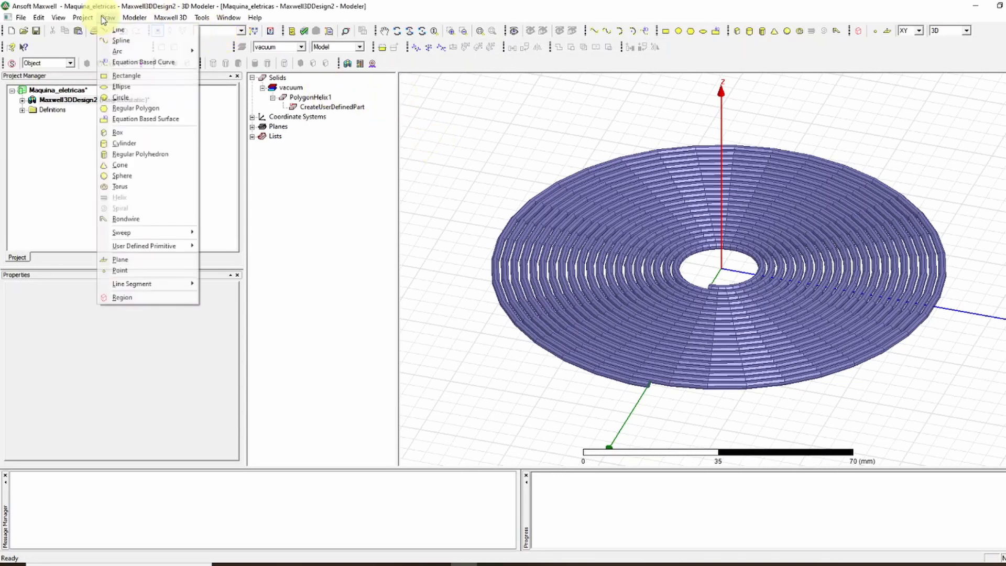
mouse_move(181, 246)
mouse_move(225, 246)
mouse_move(314, 268)
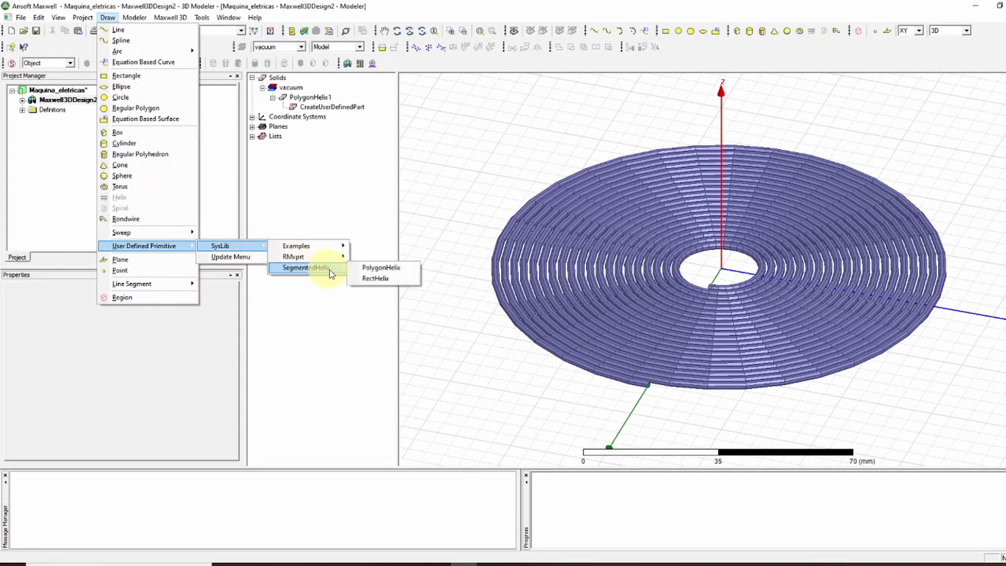
click(391, 269)
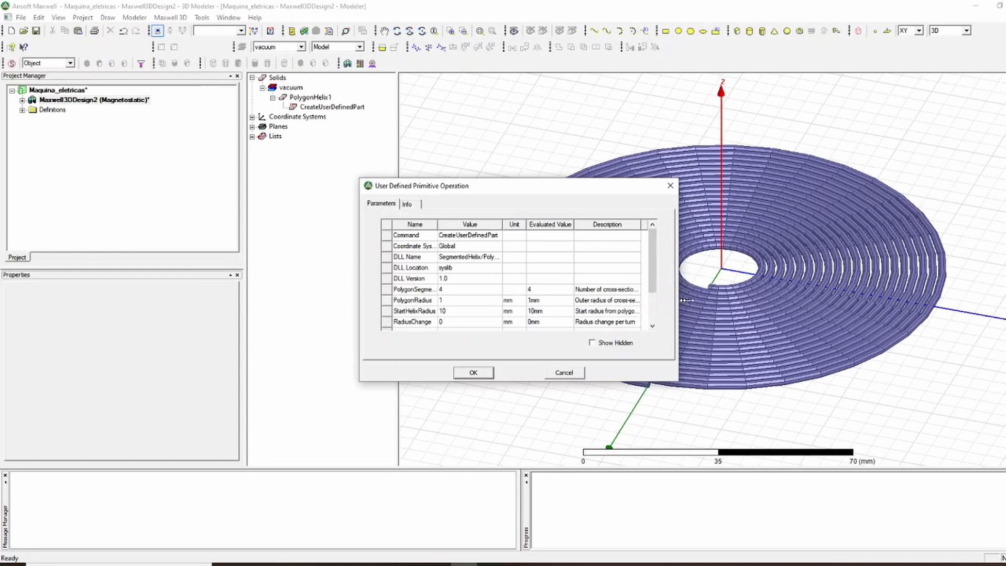
drag(677, 293, 825, 315)
drag(757, 381, 771, 438)
drag(600, 187, 270, 94)
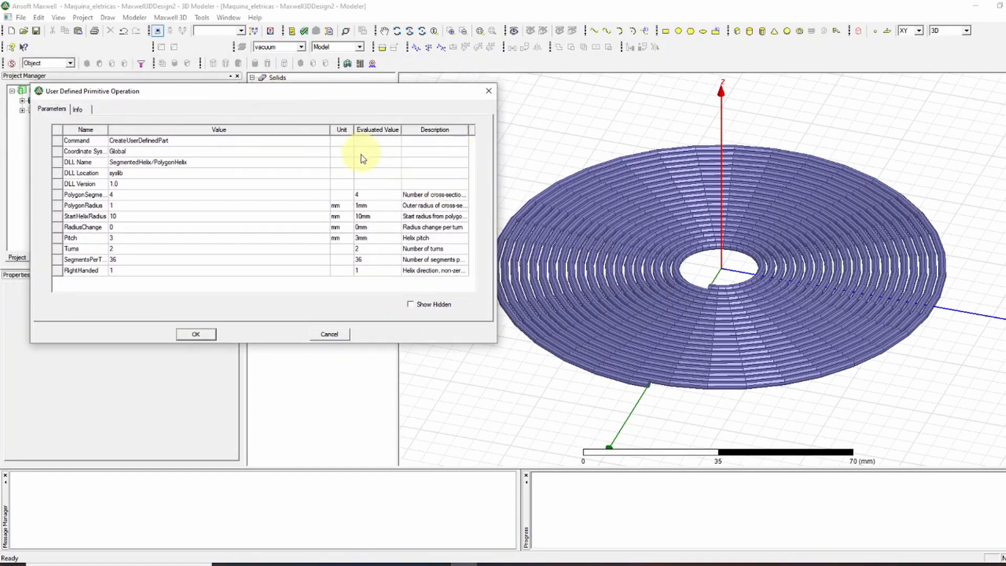
click(126, 195)
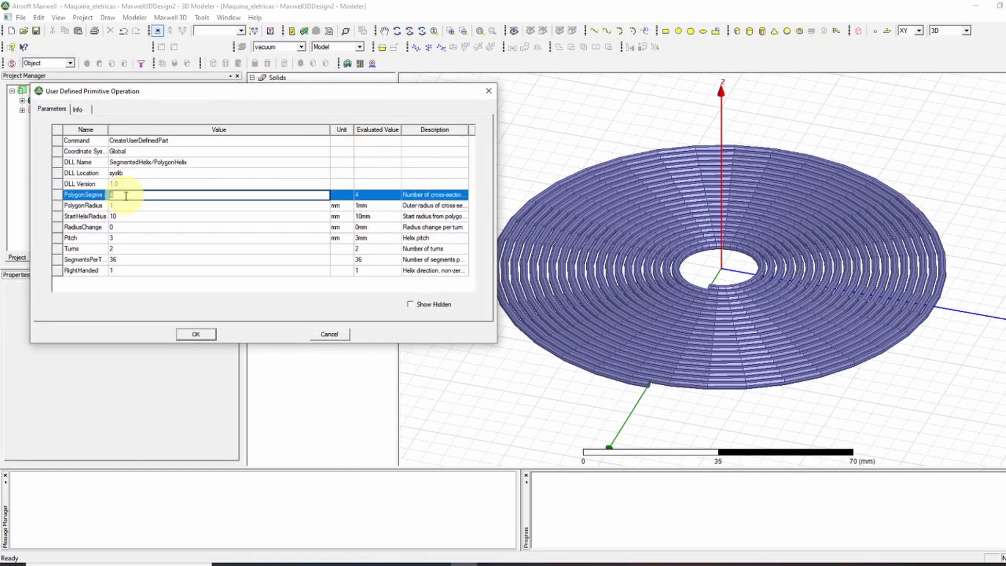
text(8)
- Create the second coil with a pitch of 0 mm, a radius change of 2.5 mm and 10 turns
click(132, 240)
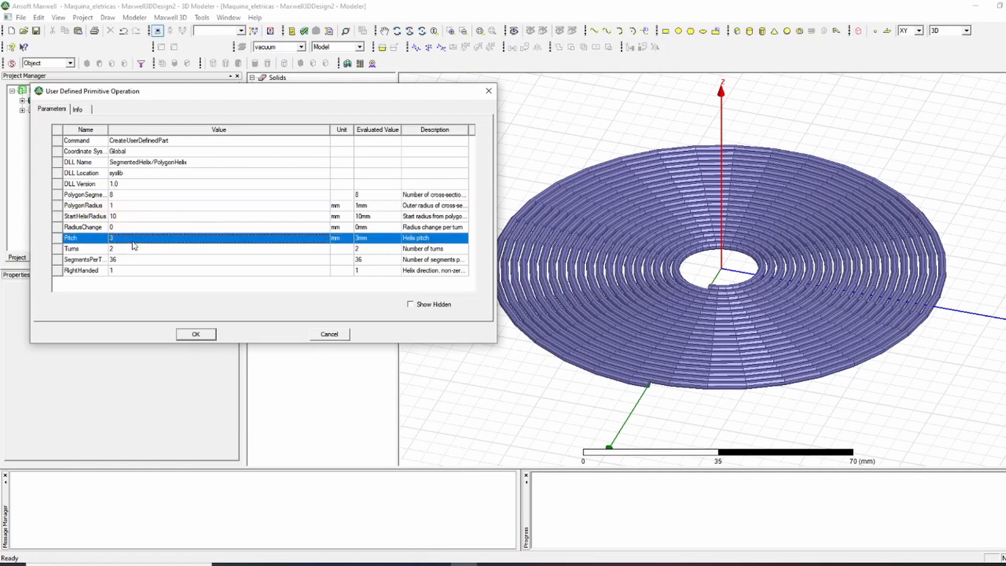
text(0)
click(124, 227)
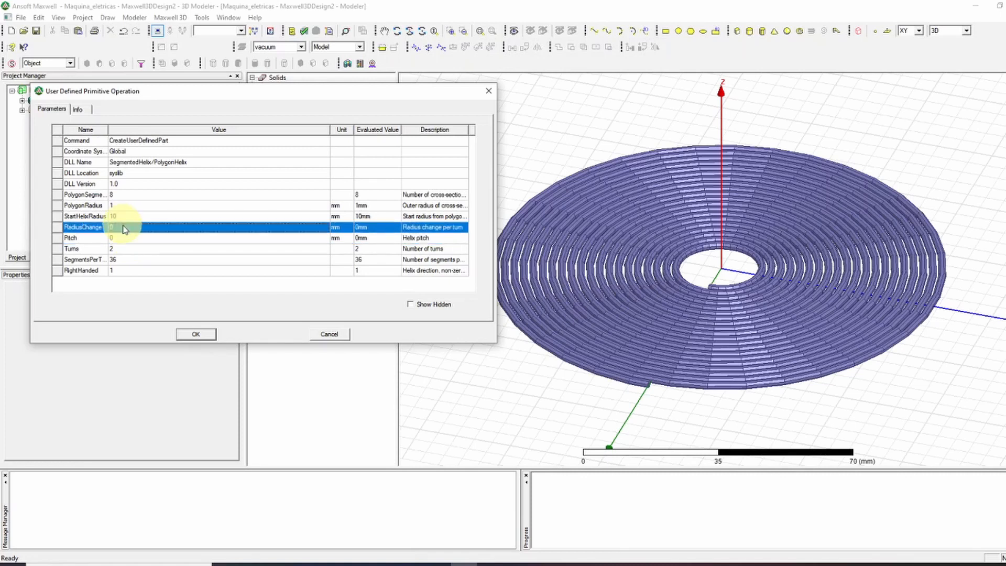
click(125, 228)
text(2.5)
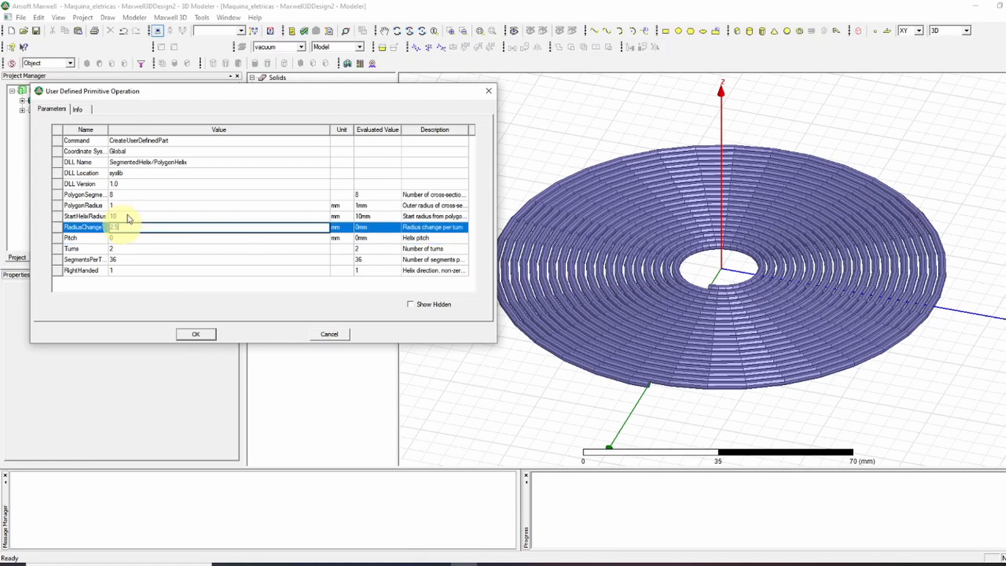
click(138, 249)
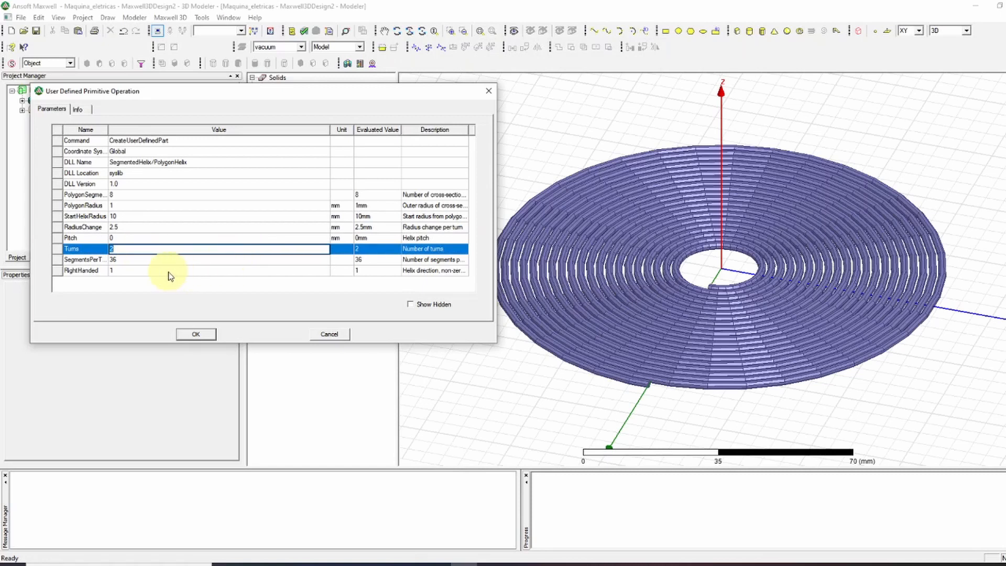
text(10)
click(197, 334)
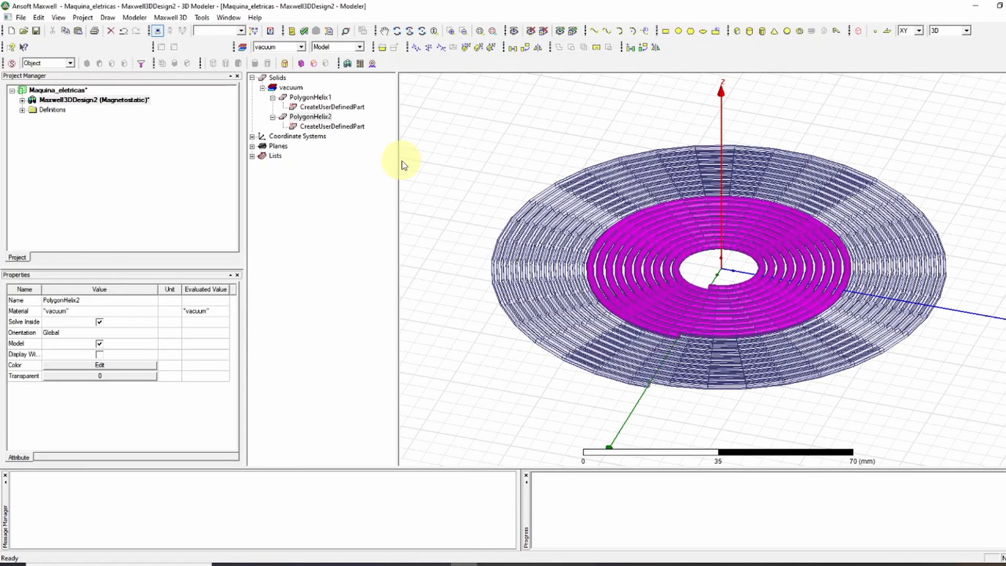
- Highlight the polygon helices in the model to examine how the second coil lies relative to the first
click(310, 97)
click(311, 116)
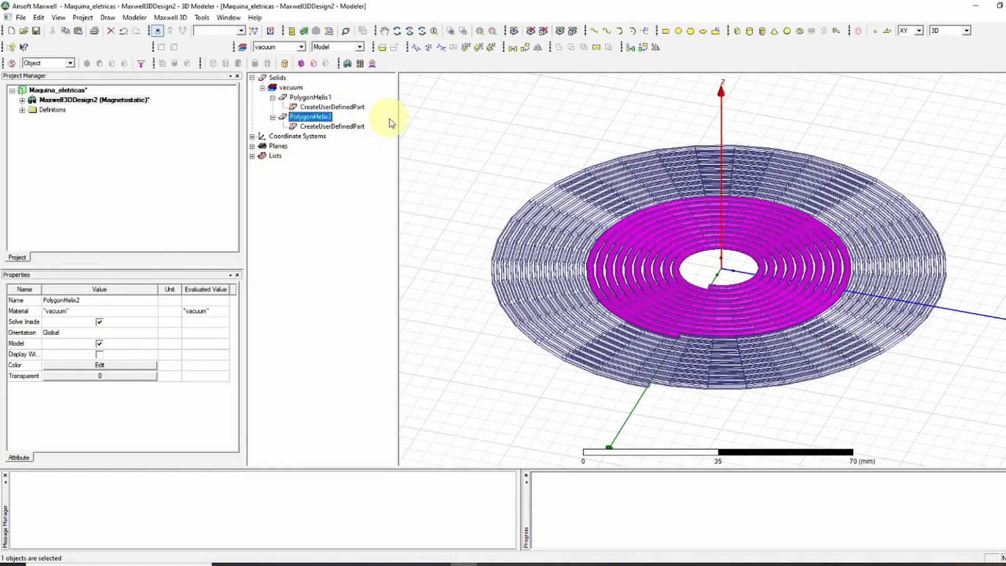
click(463, 114)
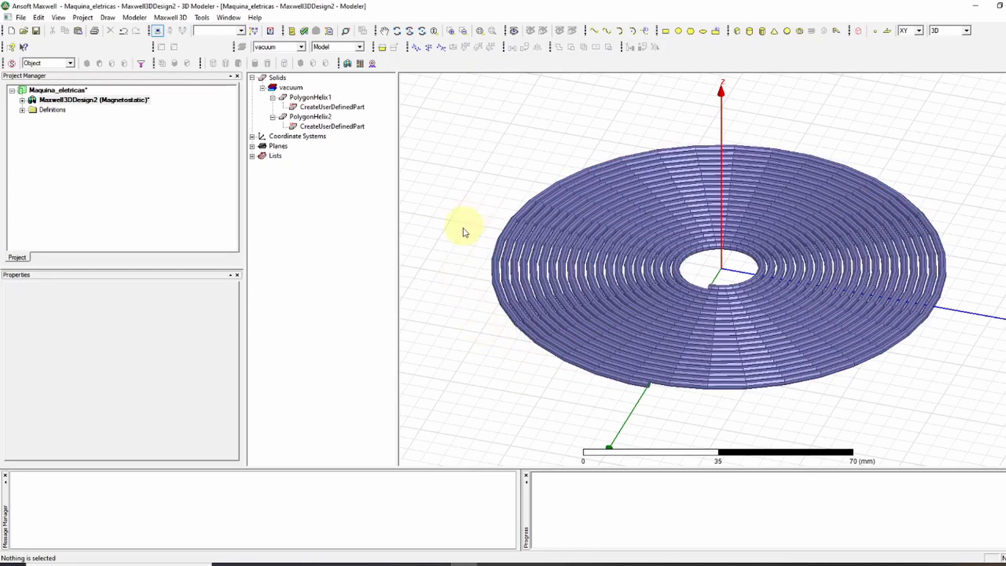
click(303, 119)
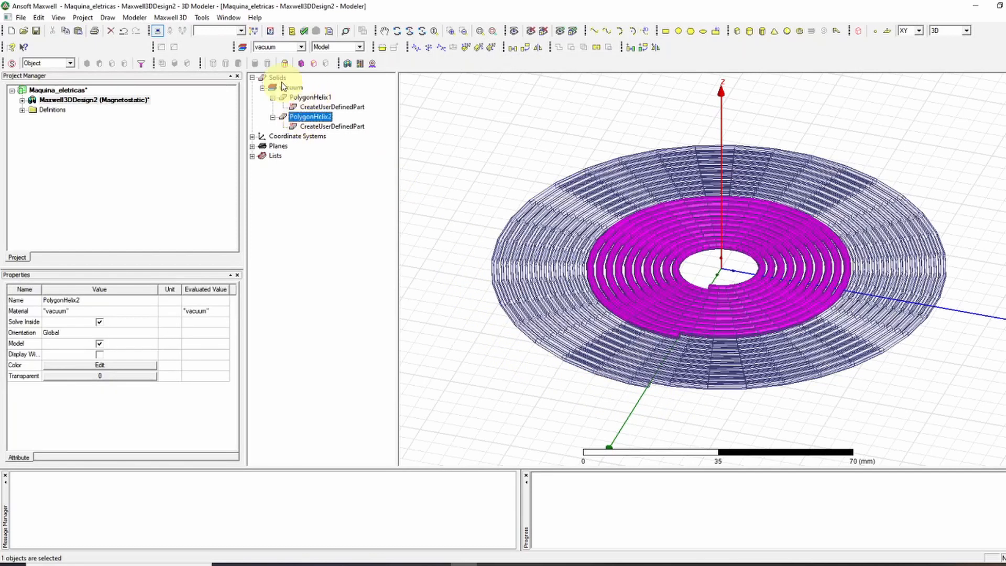
click(458, 153)
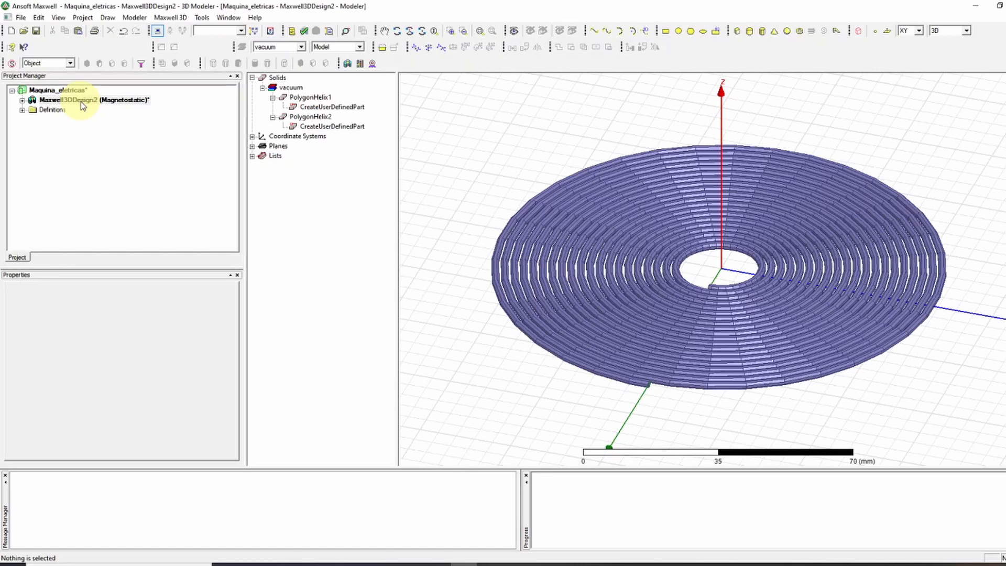
- Add a project variable named distance with unit type Length and a value of 25 mm
click(58, 90)
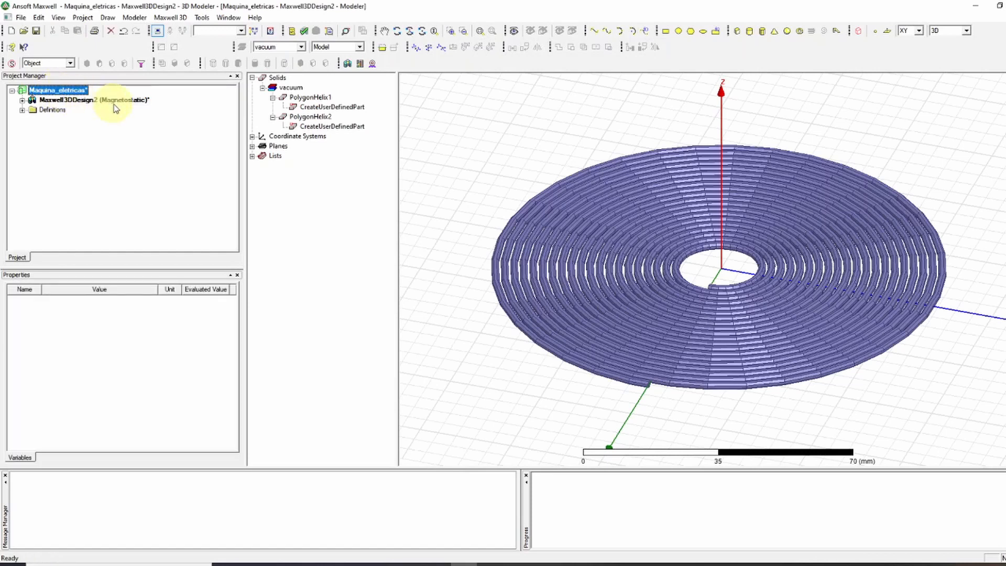
right_click(67, 91)
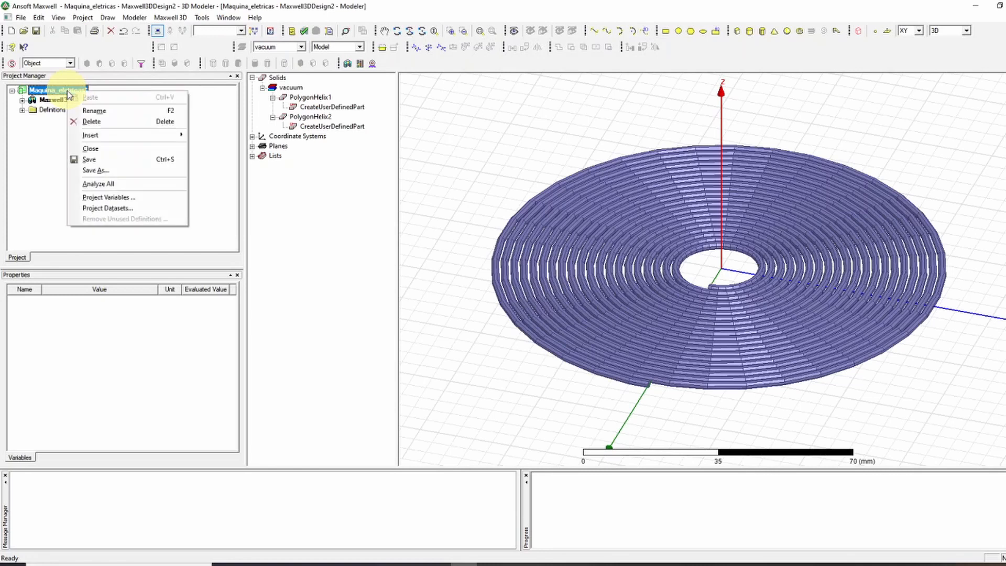
click(148, 200)
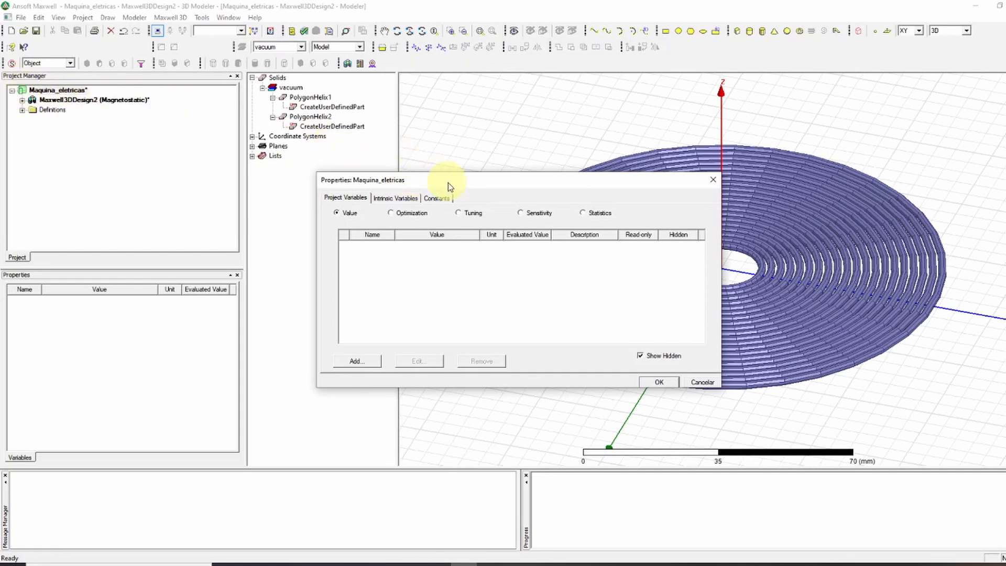
drag(445, 181, 265, 108)
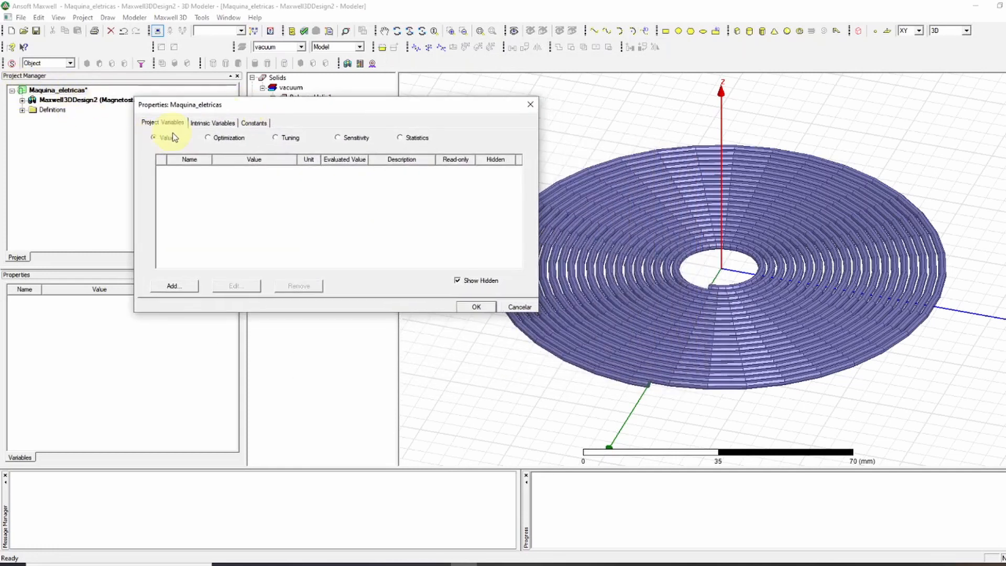
click(174, 285)
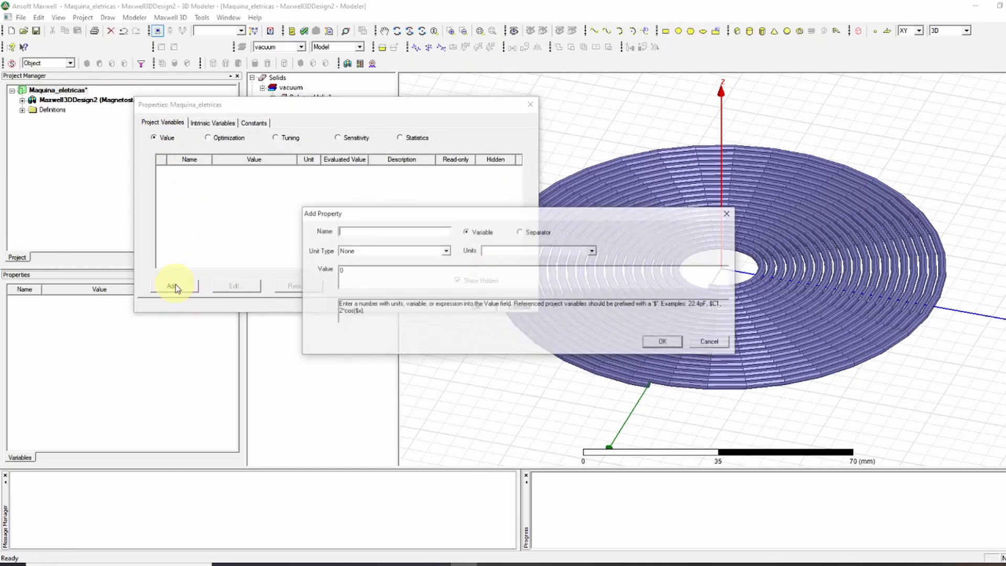
text(distance)
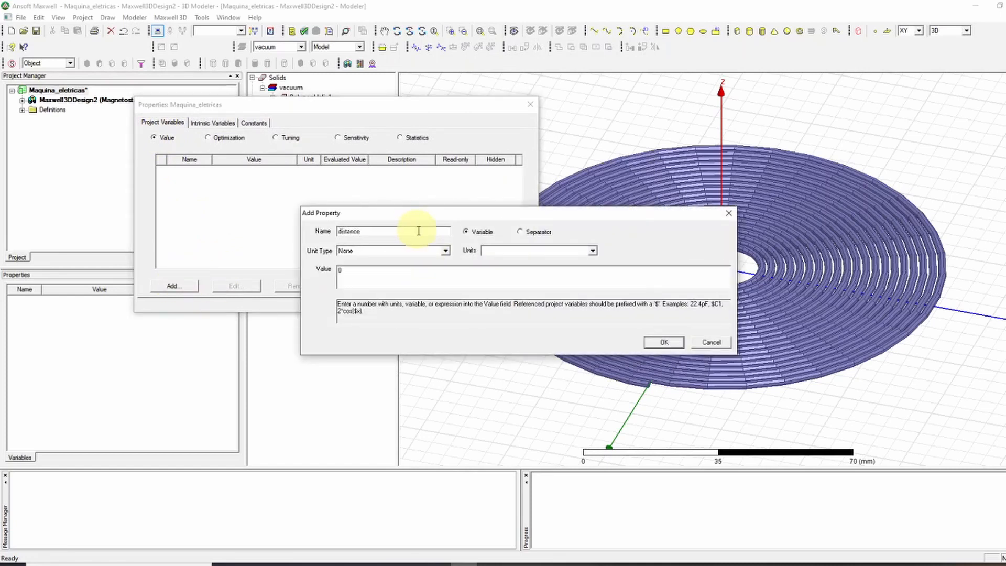
click(446, 250)
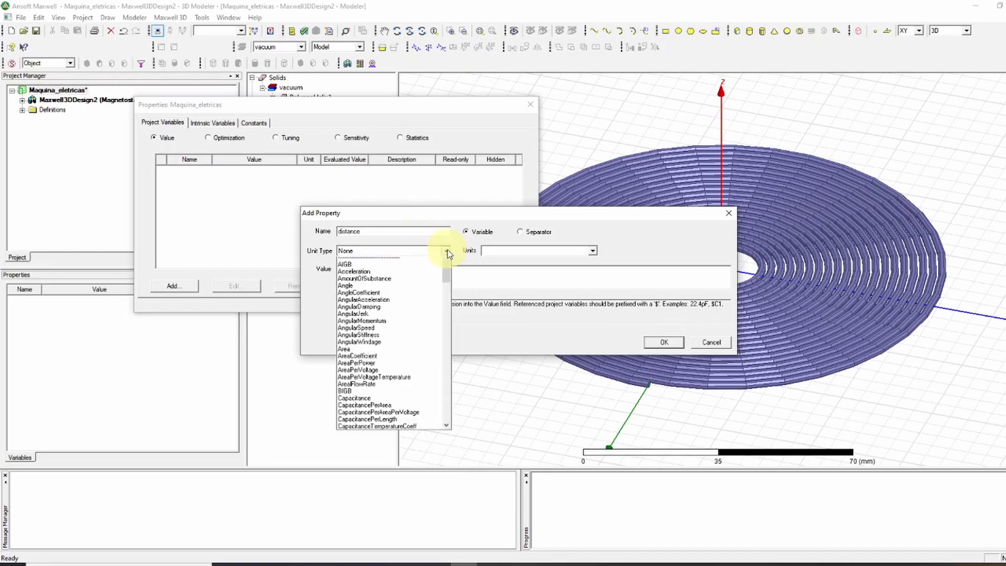
key(l)
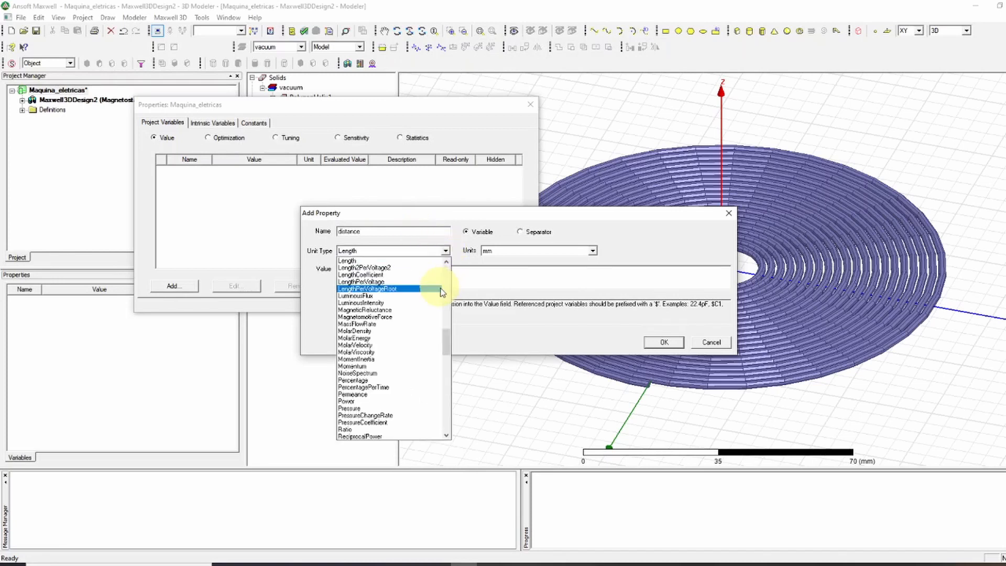
click(406, 260)
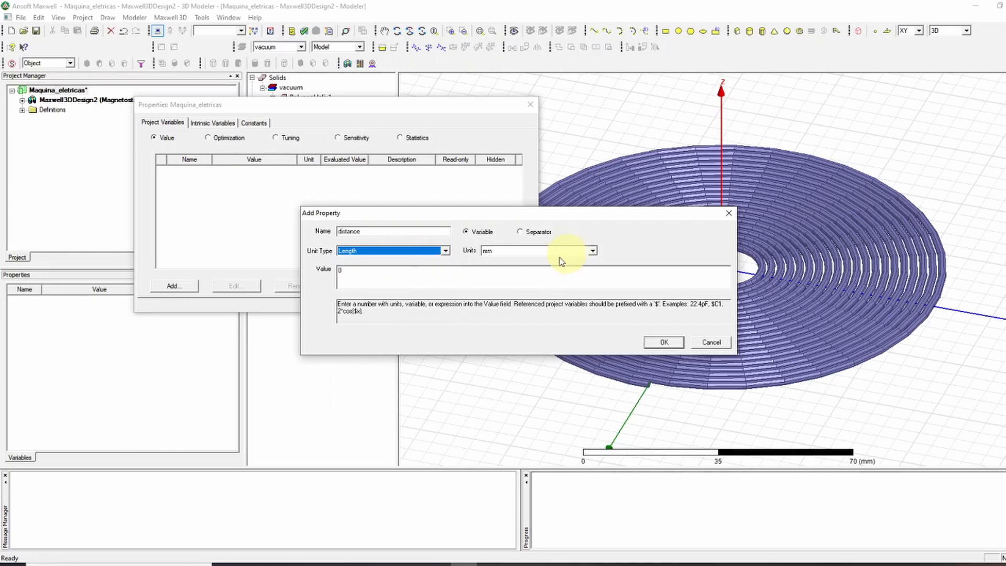
click(503, 273)
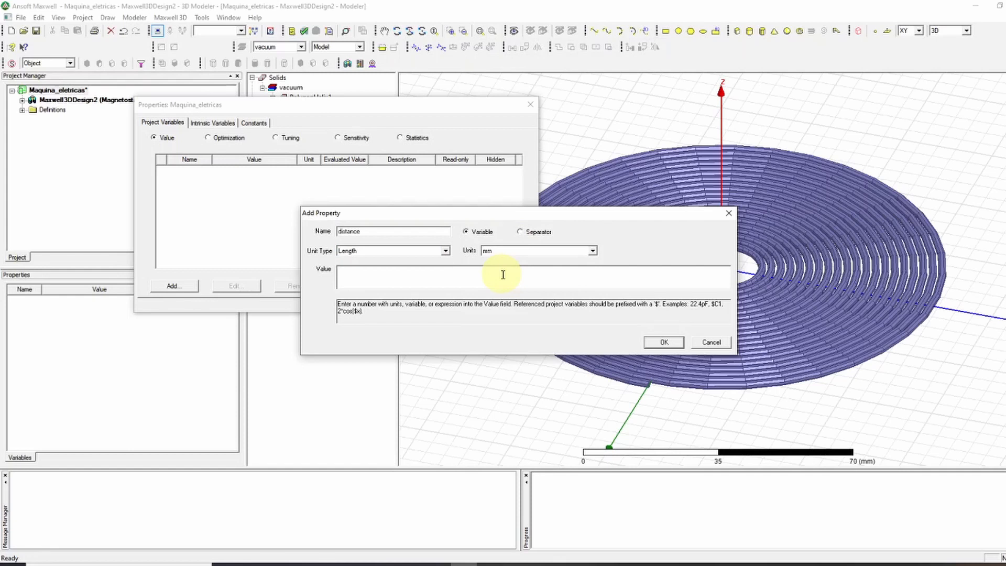
click(664, 343)
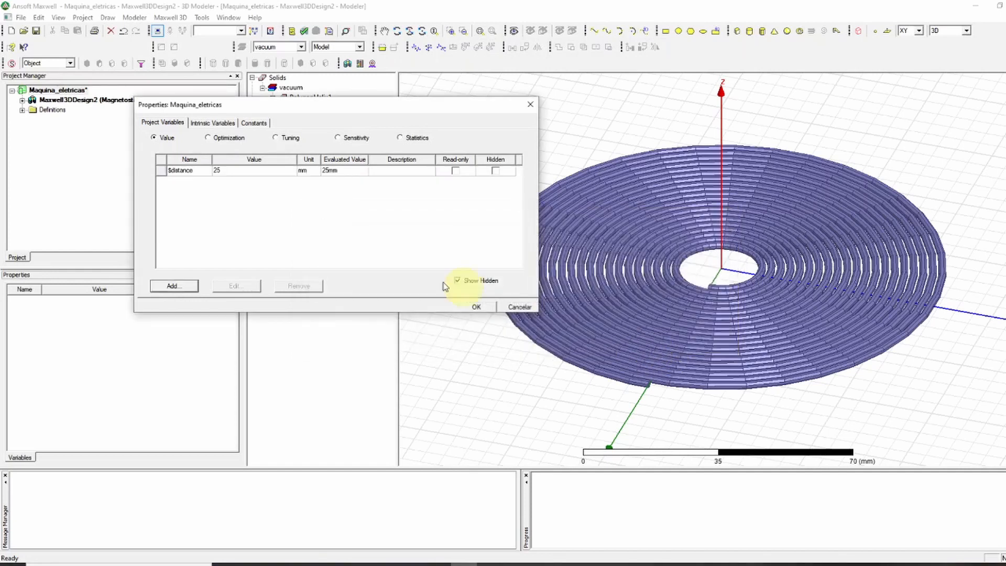
click(477, 307)
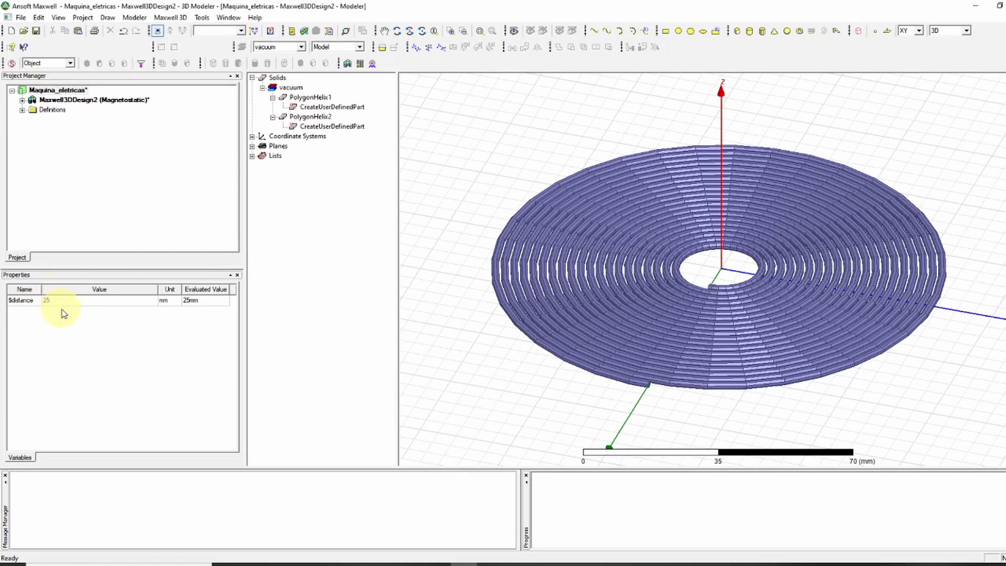
- Move PolygonHelix2 using the origin as the reference point and set its move vector to 0mm, 0mm, $distance
click(306, 98)
click(308, 117)
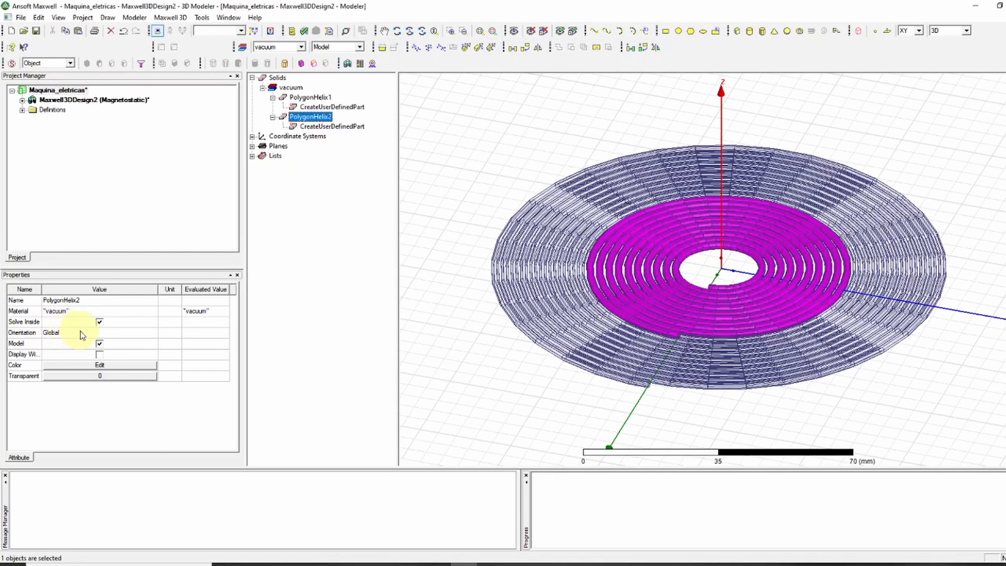
click(513, 50)
text(0)
key(Tab)
text(0)
click(929, 558)
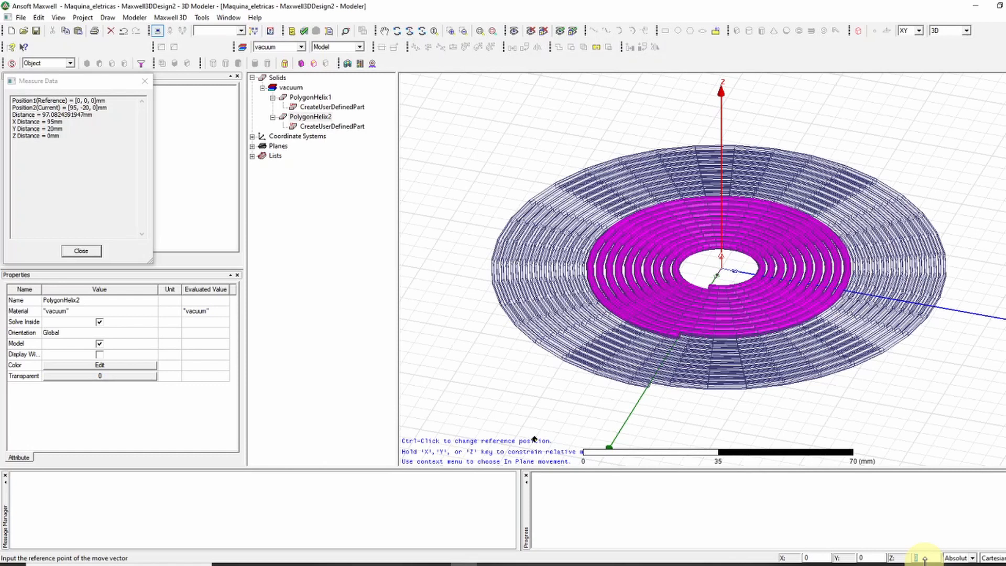
key(Return)
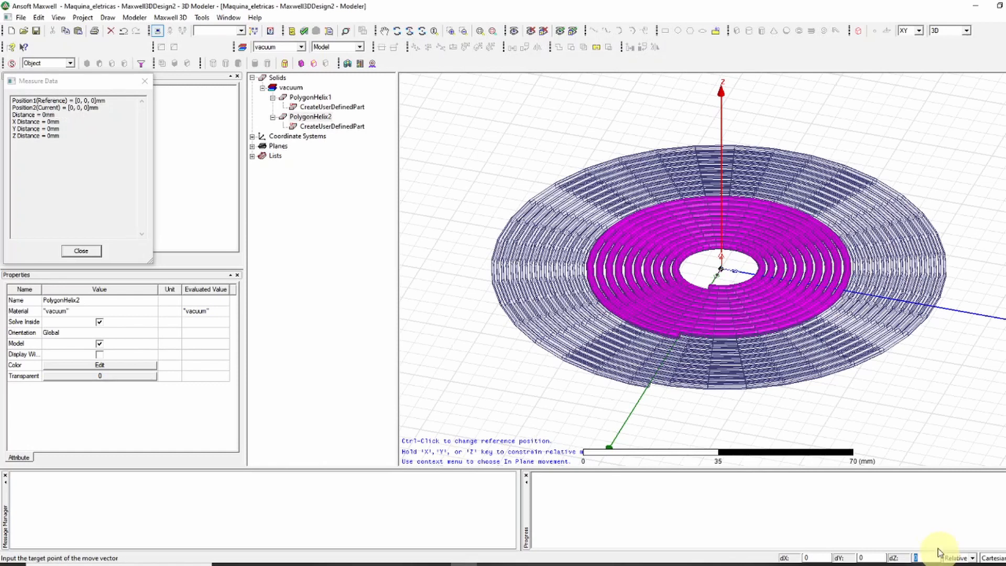
key(Return)
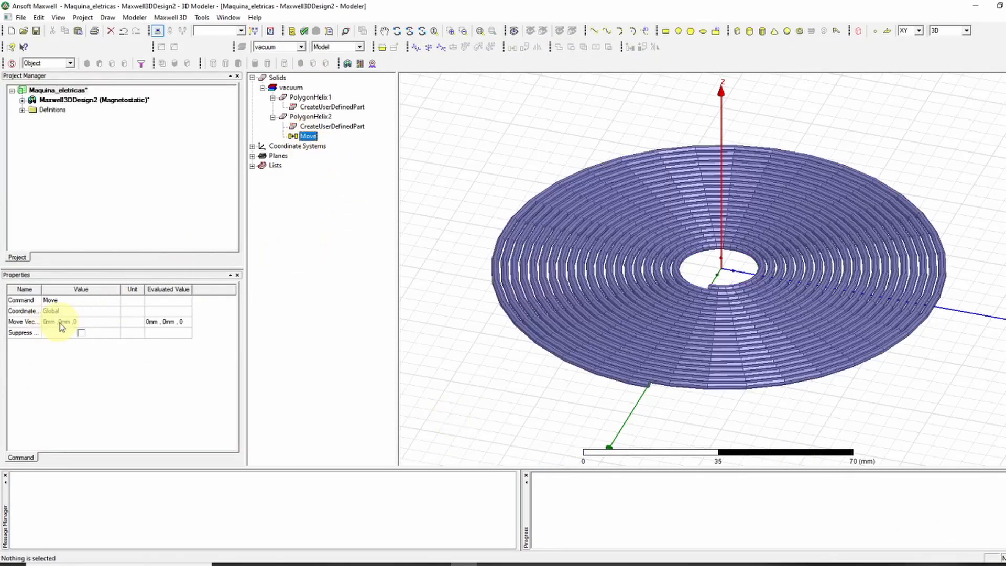
click(79, 322)
click(83, 321)
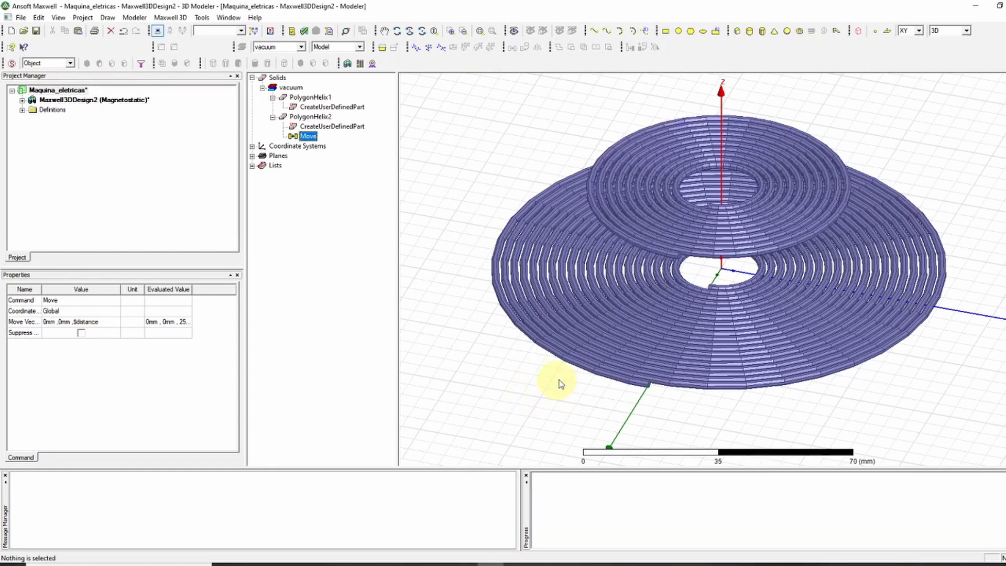
- Examine the second coil's placement above the first from several angles and up close
alt+drag(489, 391, 589, 404)
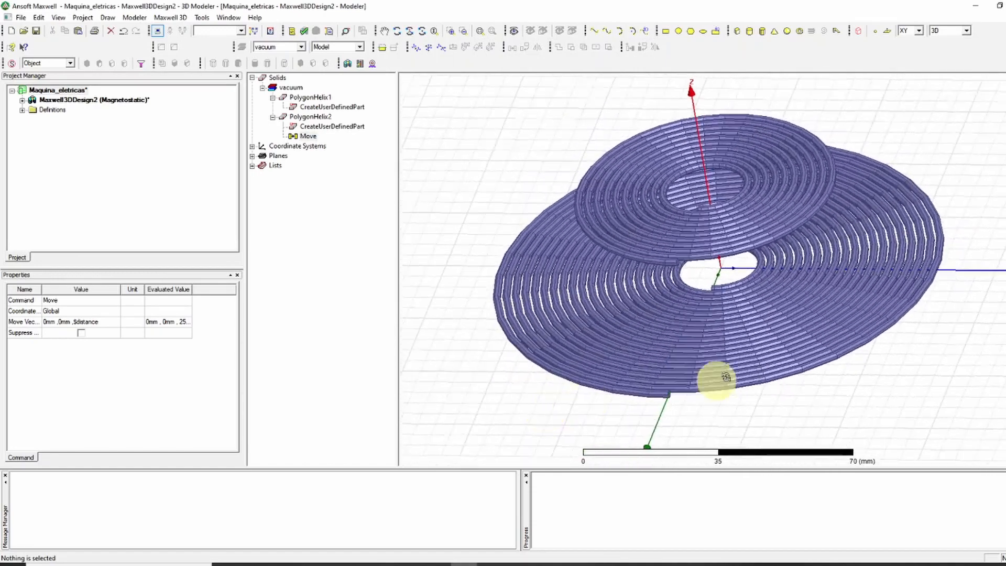
alt+drag(747, 398, 705, 434)
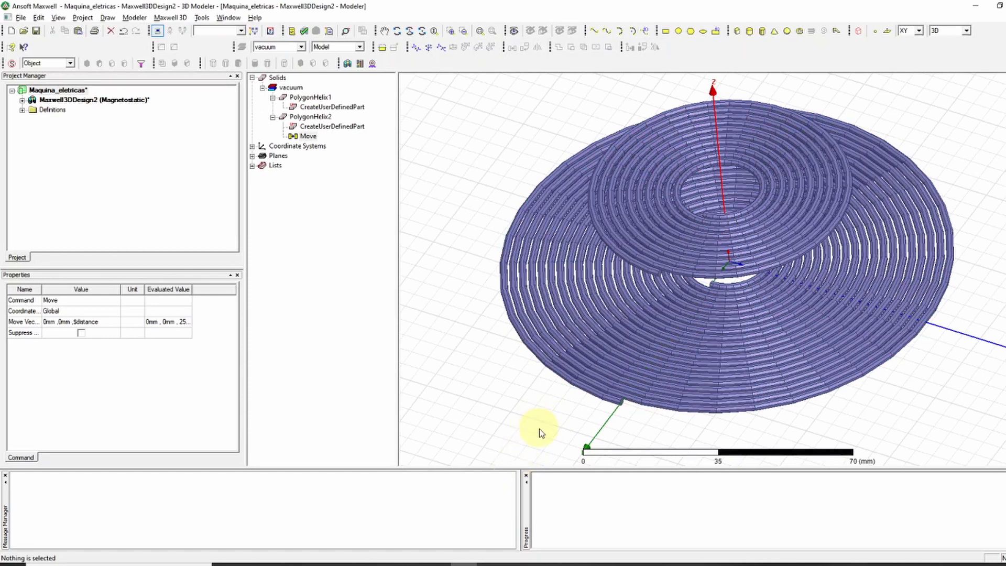
mouse_move(535, 427)
alt+mouse_down()
mouse_move(541, 408)
mouse_move(518, 390)
mouse_move(510, 406)
mouse_move(532, 423)
alt+mouse_up()
mouse_move(756, 426)
alt+mouse_down()
mouse_move(744, 406)
mouse_move(749, 419)
alt+mouse_up()
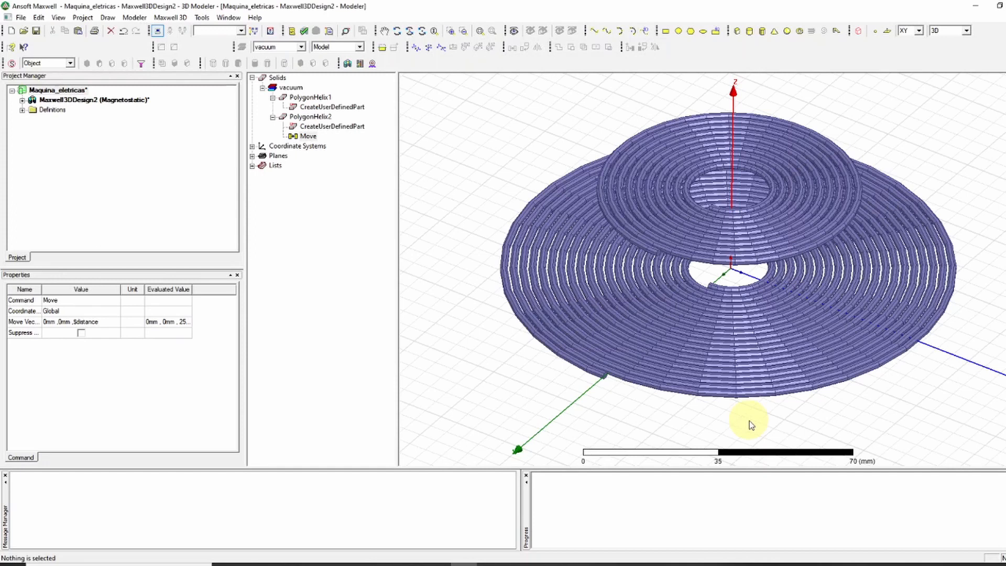
scroll(789, 150, up, 5)
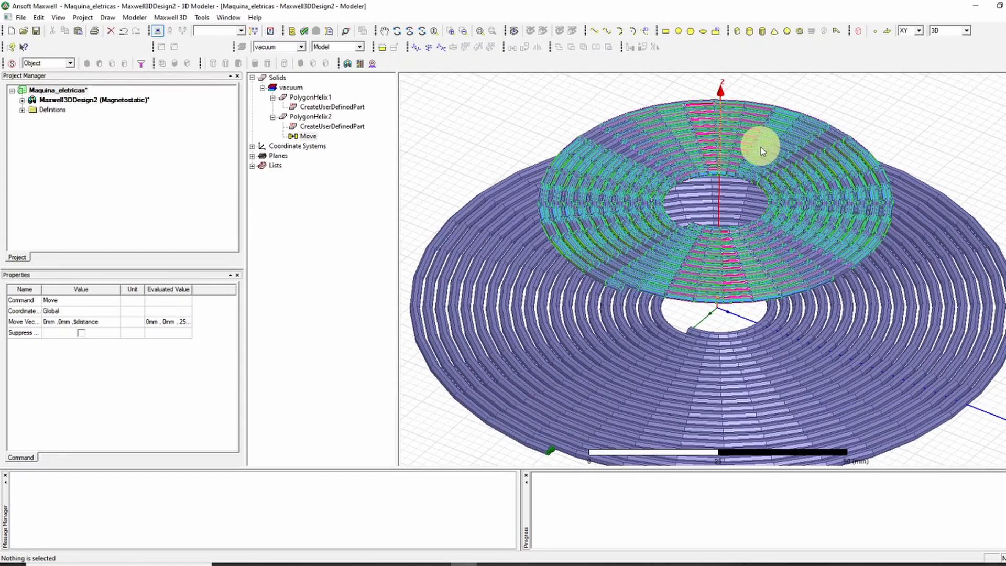
scroll(719, 189, up, 4)
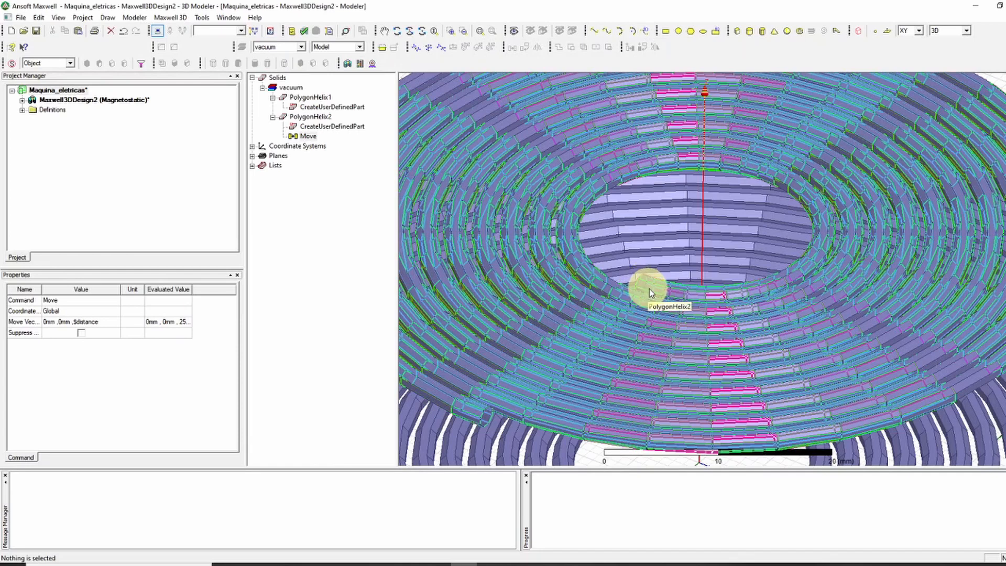
scroll(649, 288, down, 2)
scroll(679, 318, down, 3)
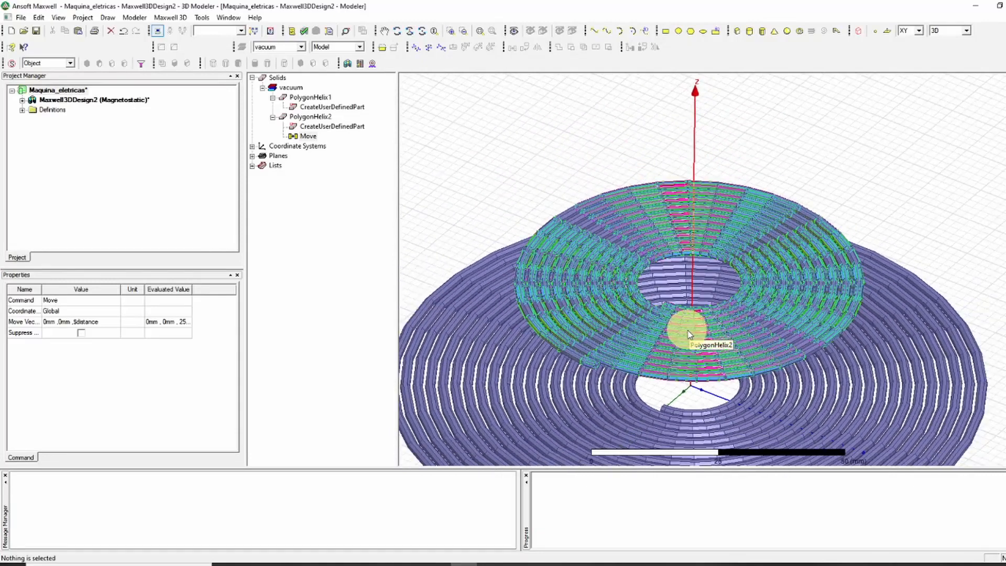
scroll(846, 259, down, 1)
- Create a vacuum region around both coils with a percentage offset padding of 0 in all directions
click(857, 30)
click(493, 357)
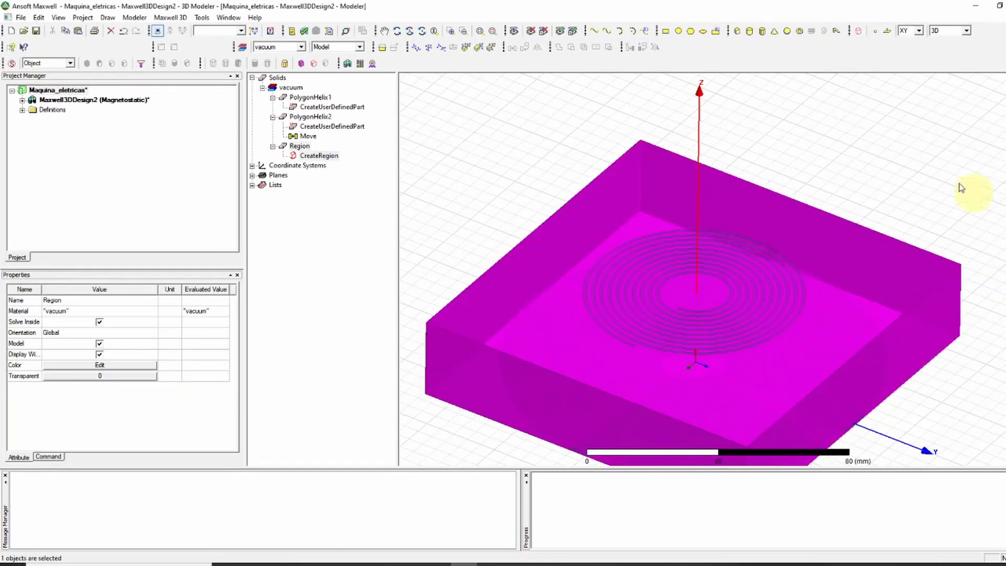
click(930, 162)
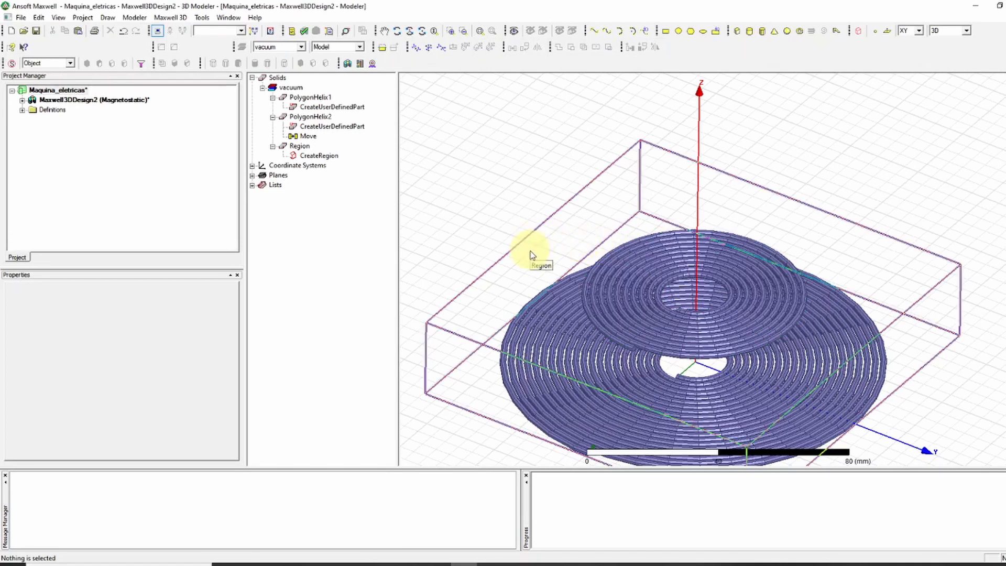
- Hide the Region object in the active view
right_click(301, 147)
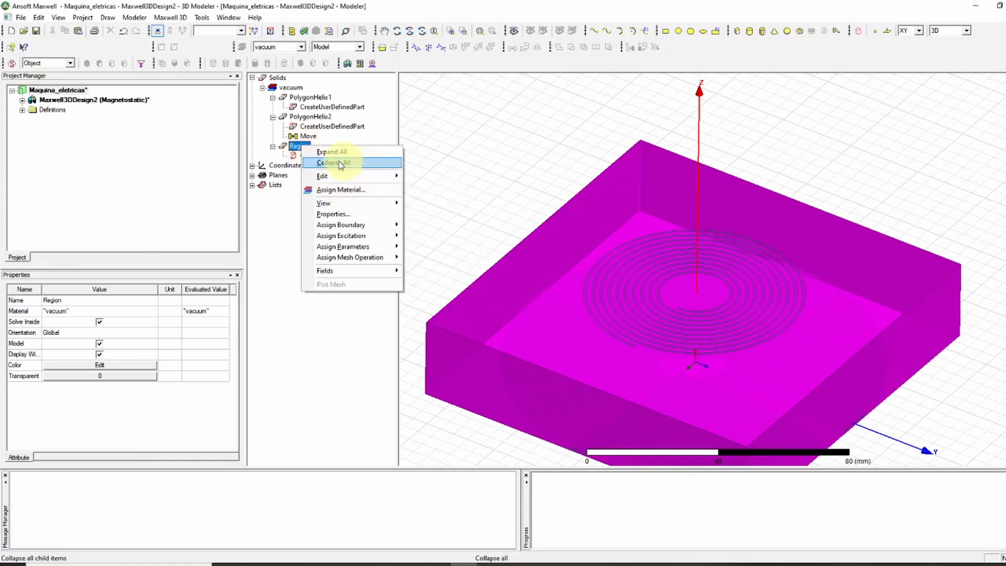
right_click(296, 155)
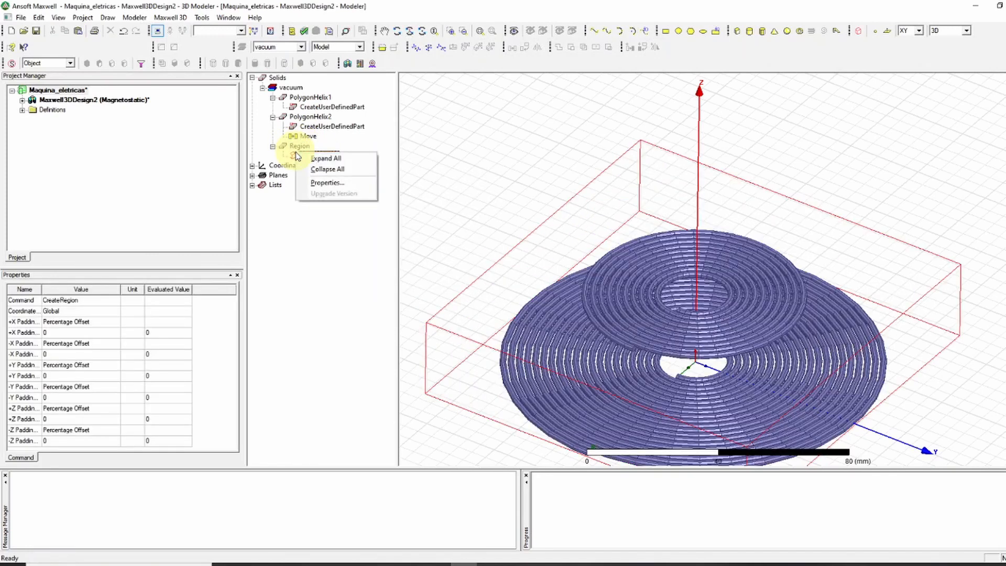
right_click(292, 148)
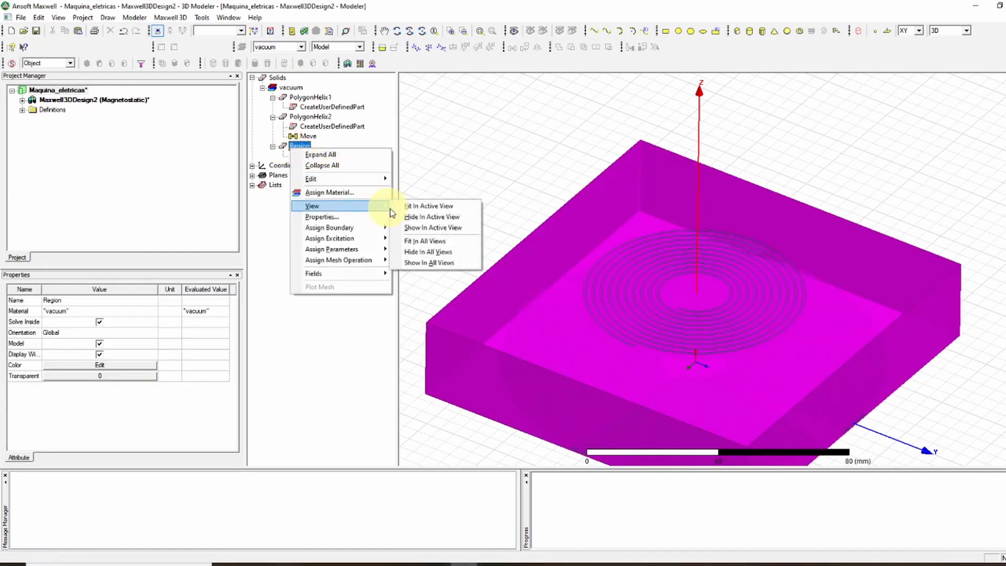
click(419, 216)
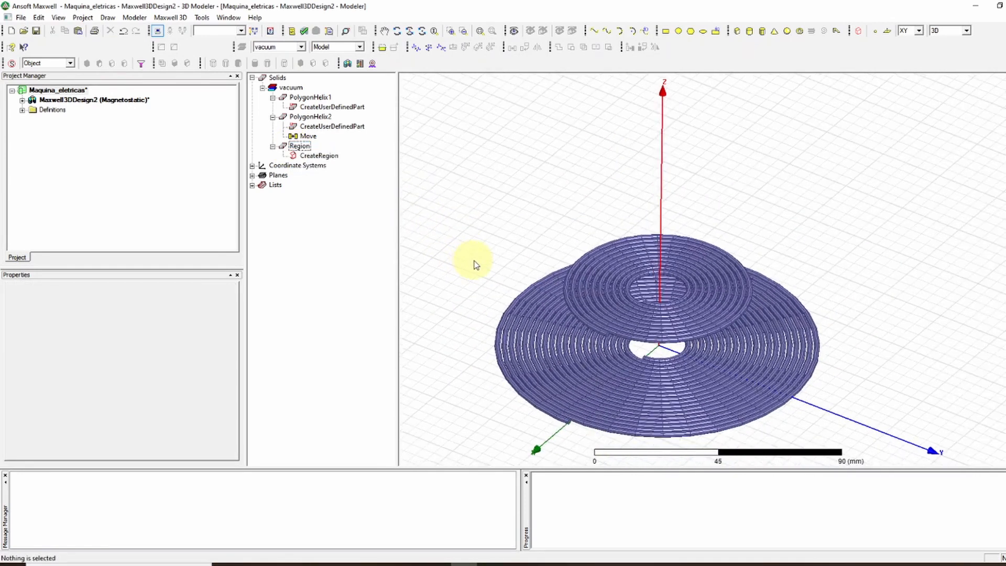
- Start a polyline at the centre of the end face on the upper coil's inner end
alt+drag(474, 304, 862, 232)
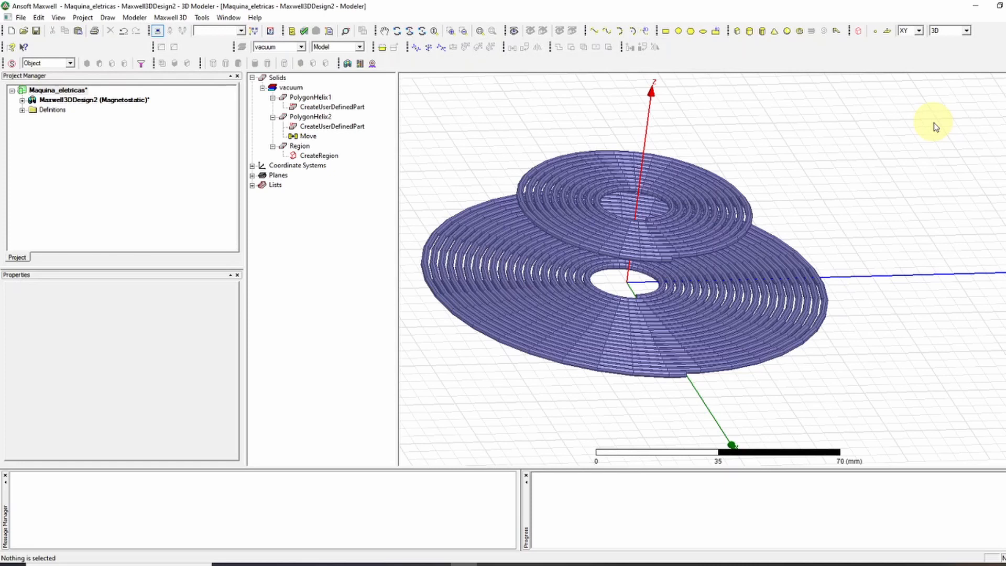
scroll(834, 126, up, 5)
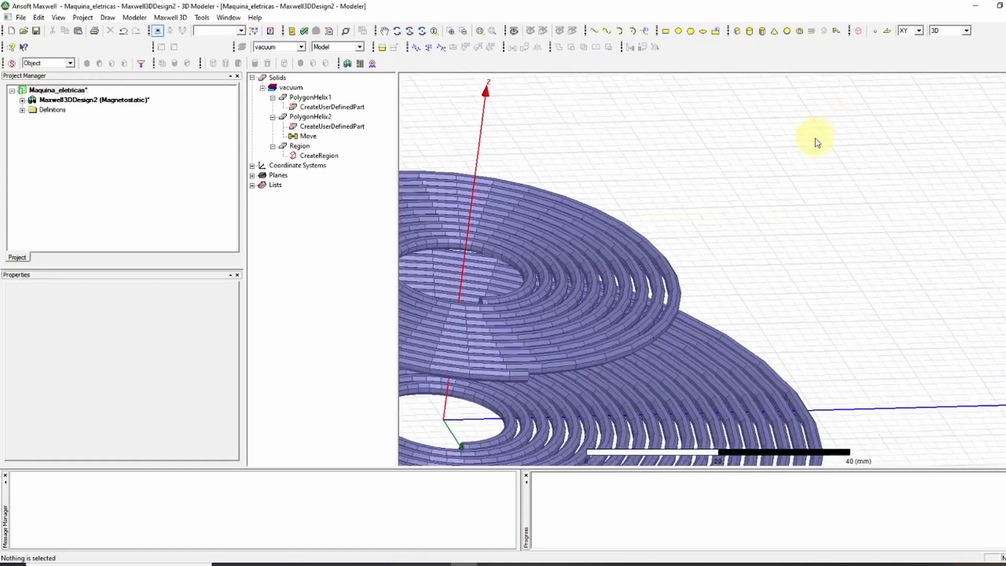
alt+drag(844, 199, 437, 227)
scroll(605, 217, up, 5)
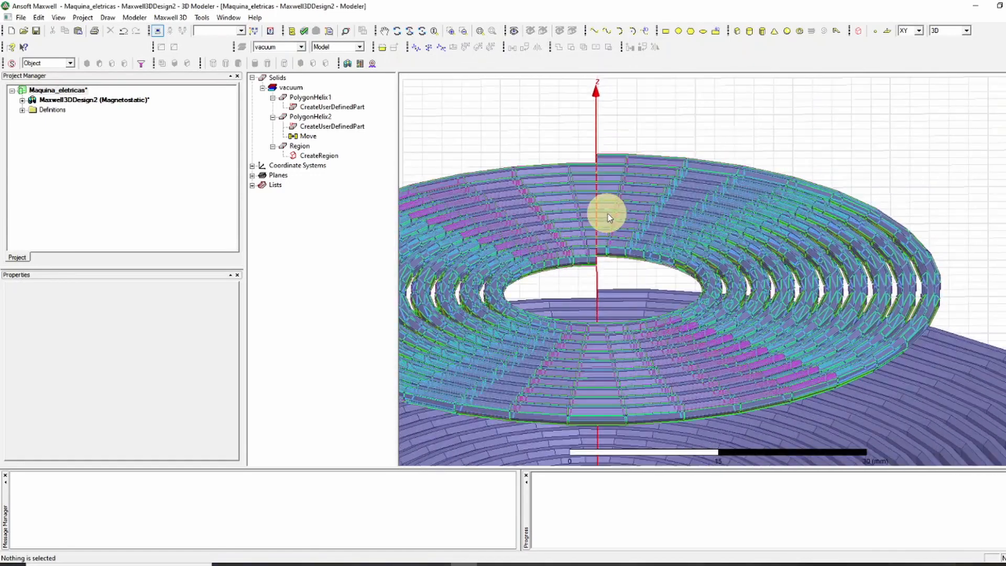
scroll(594, 224, up, 5)
alt+drag(634, 297, 800, 278)
scroll(753, 286, up, 5)
scroll(801, 305, up, 1)
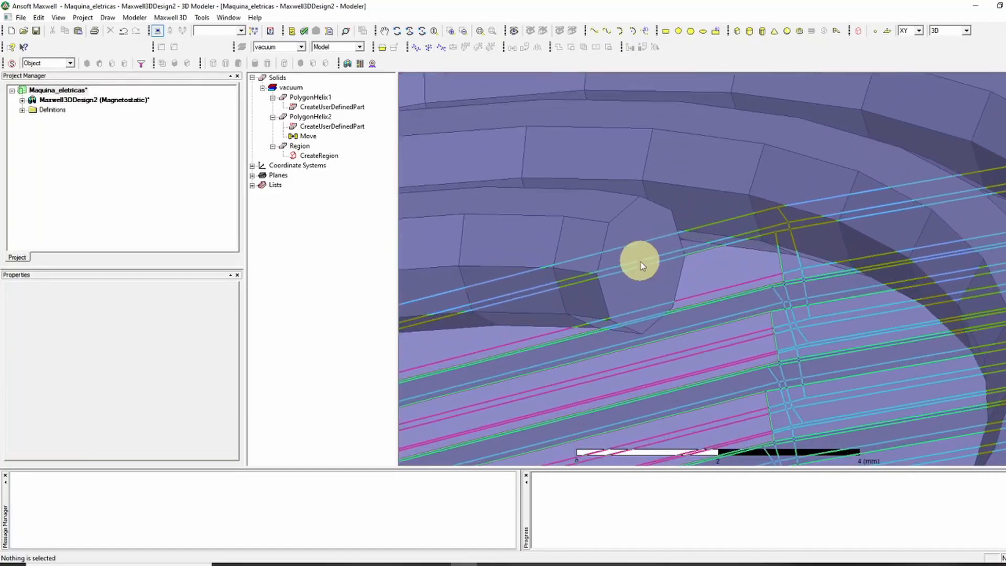
click(597, 32)
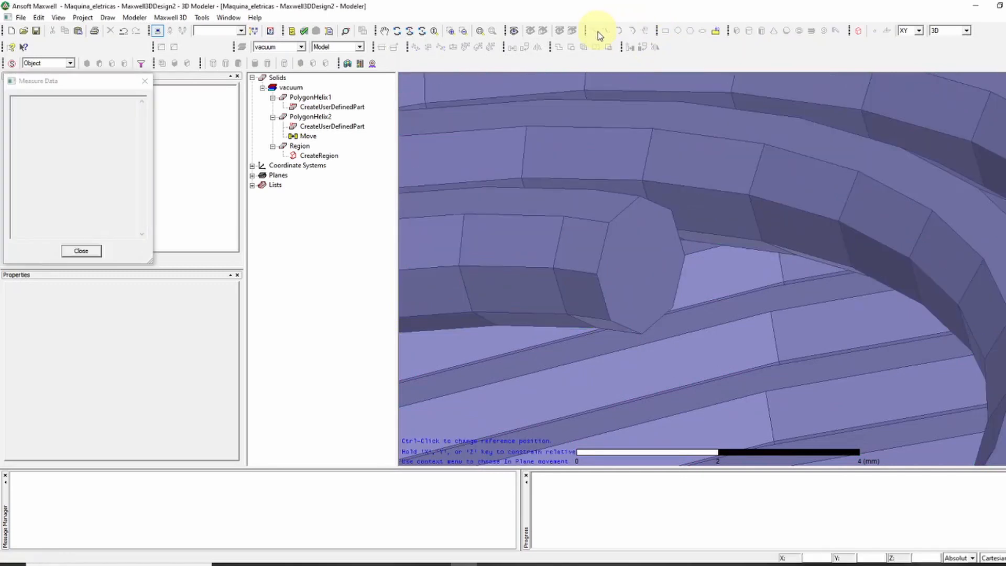
ctrl+click(642, 273)
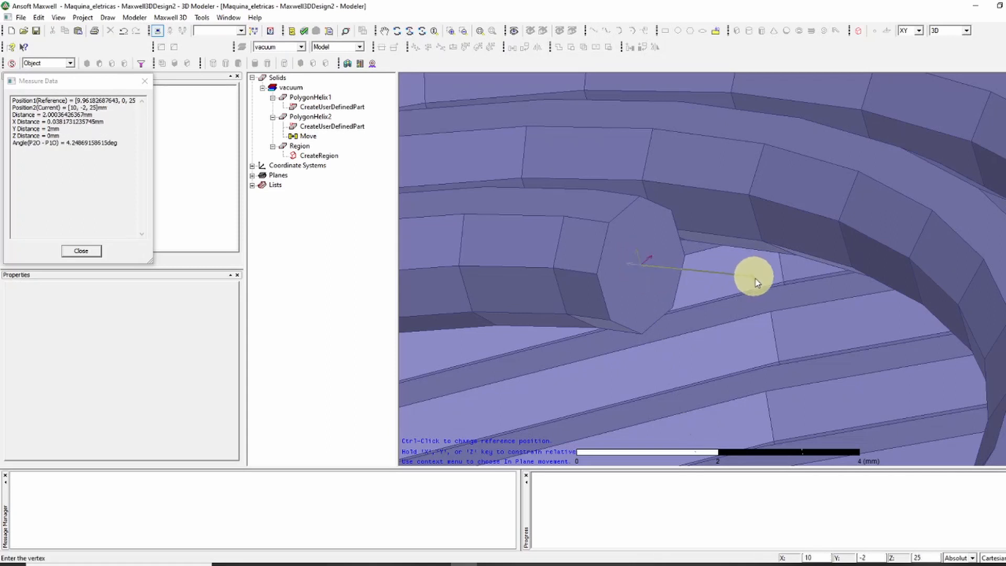
- Draw three rough segments through about (10, -1.5, 25), (10.97, -3.97, 25) and (16.48, -1.42, 25.38) mm and finish the polyline
scroll(784, 291, down, 3)
scroll(787, 283, down, 5)
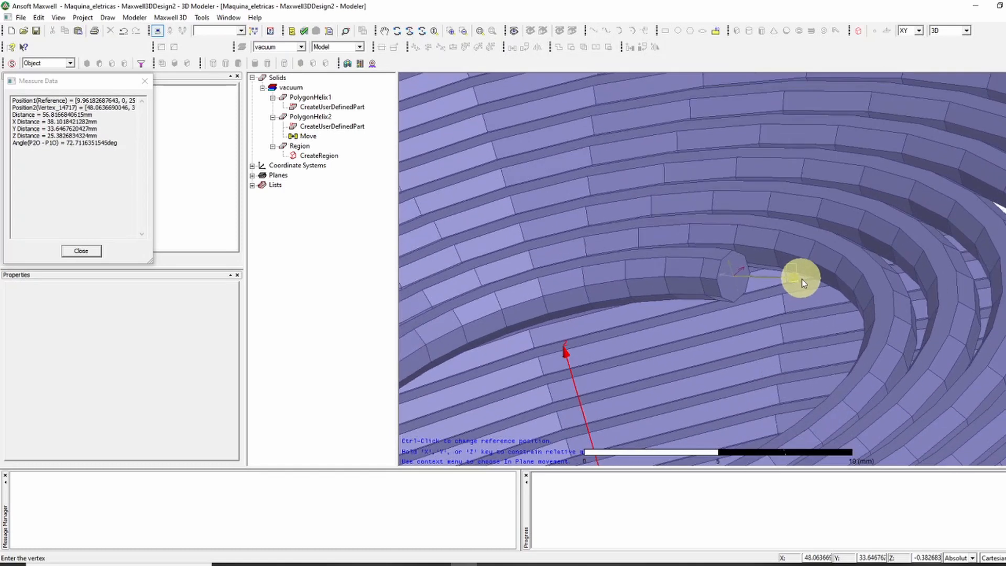
scroll(812, 293, down, 2)
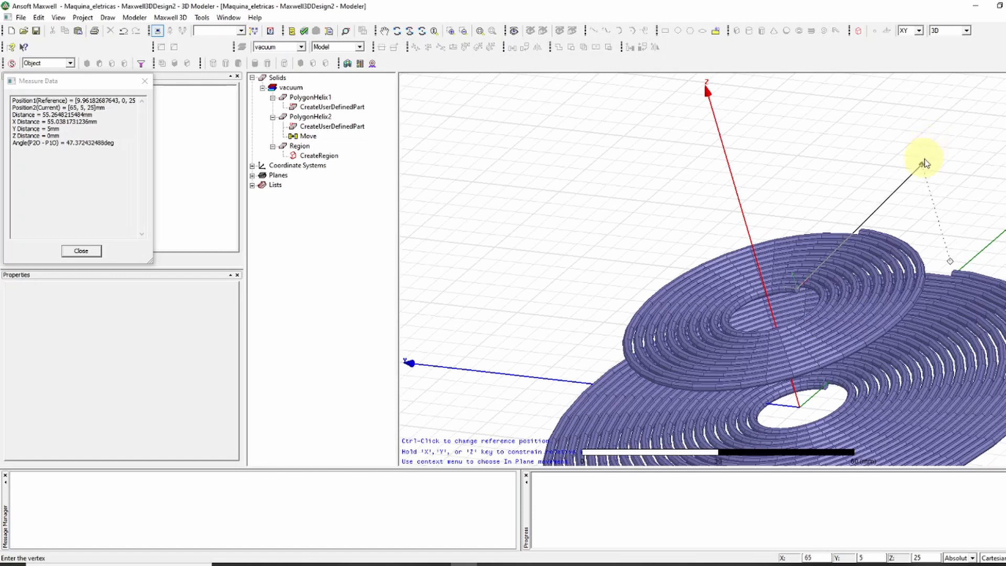
scroll(830, 299, up, 2)
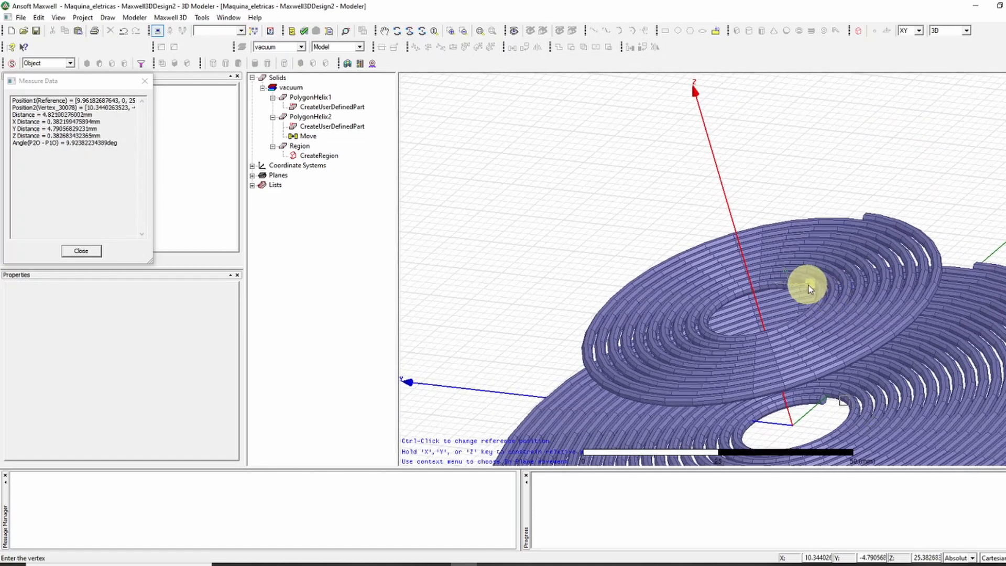
scroll(807, 285, up, 1)
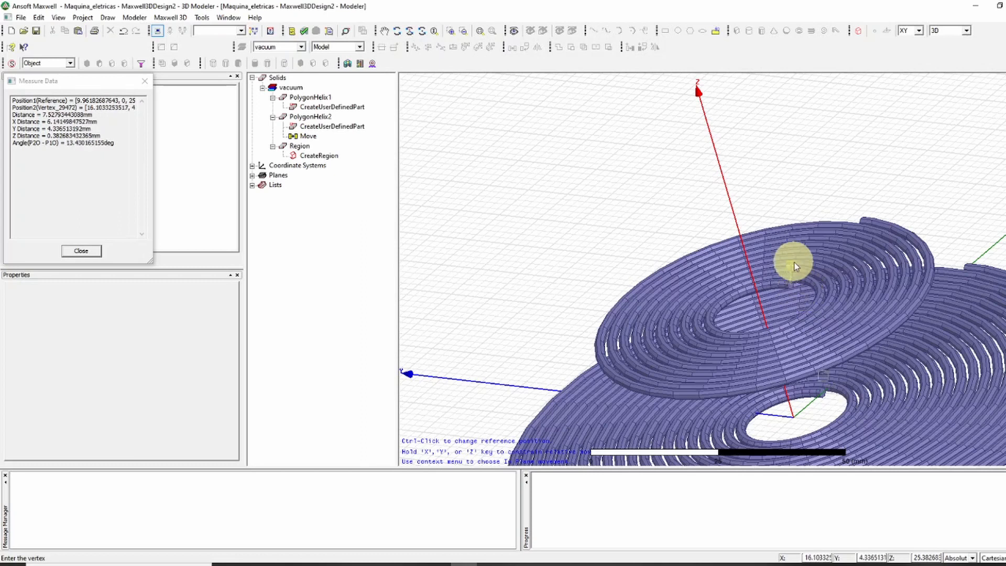
scroll(814, 261, up, 2)
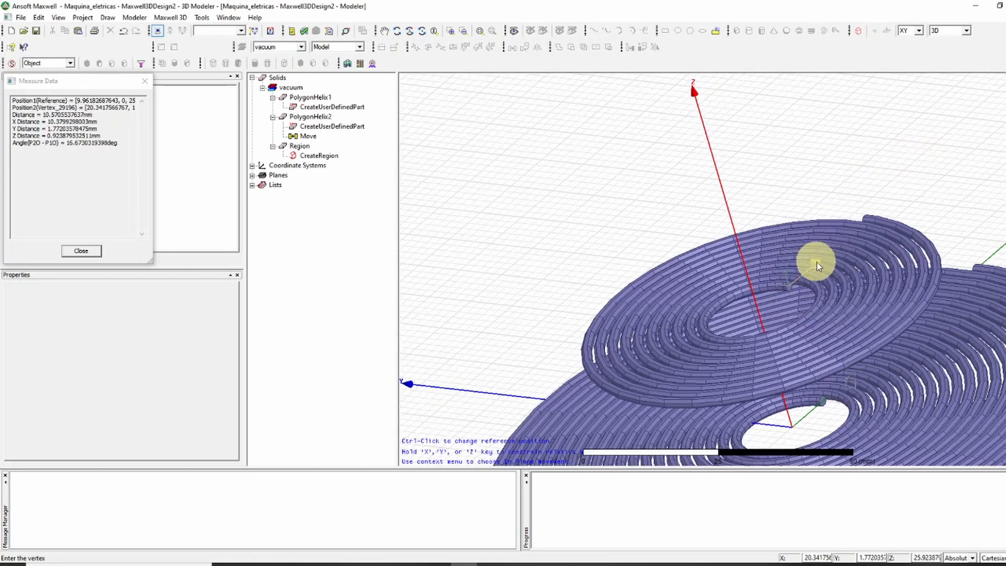
scroll(815, 274, up, 4)
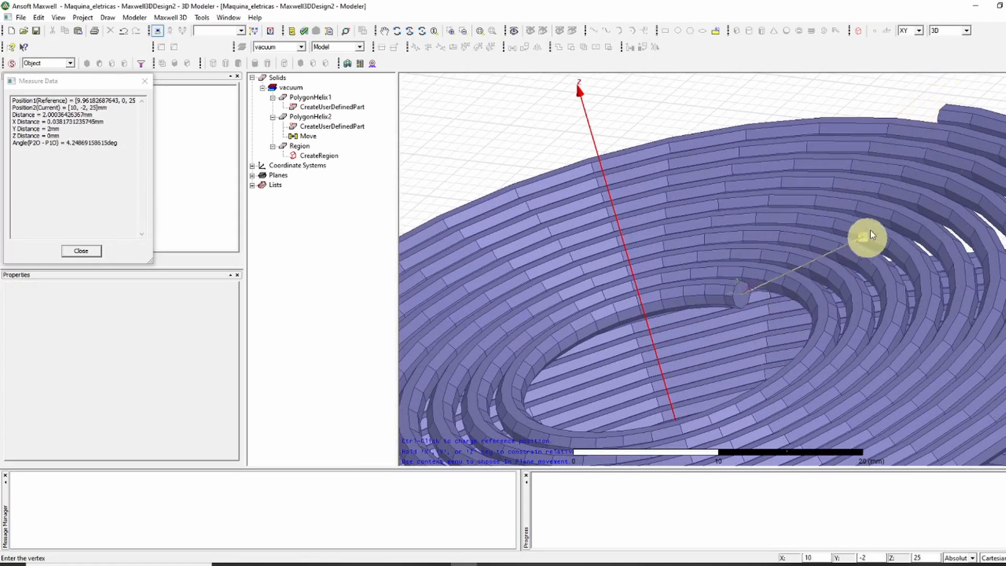
scroll(985, 88, down, 2)
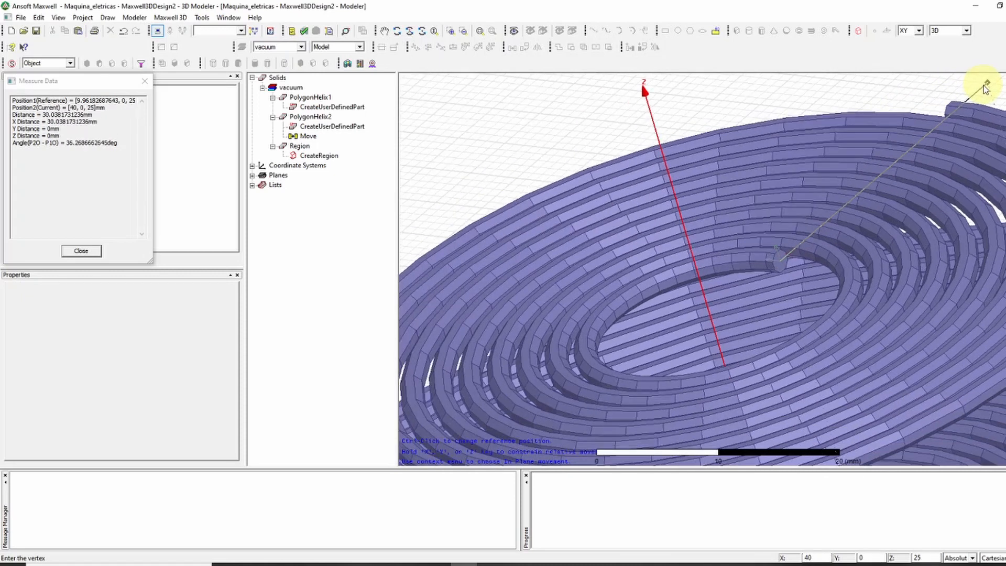
scroll(898, 180, up, 3)
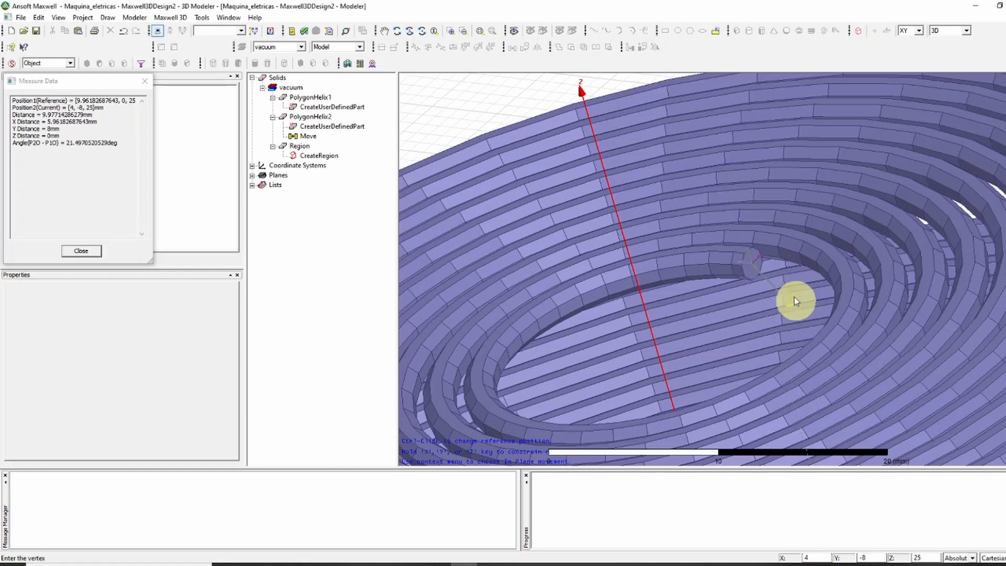
scroll(843, 197, up, 3)
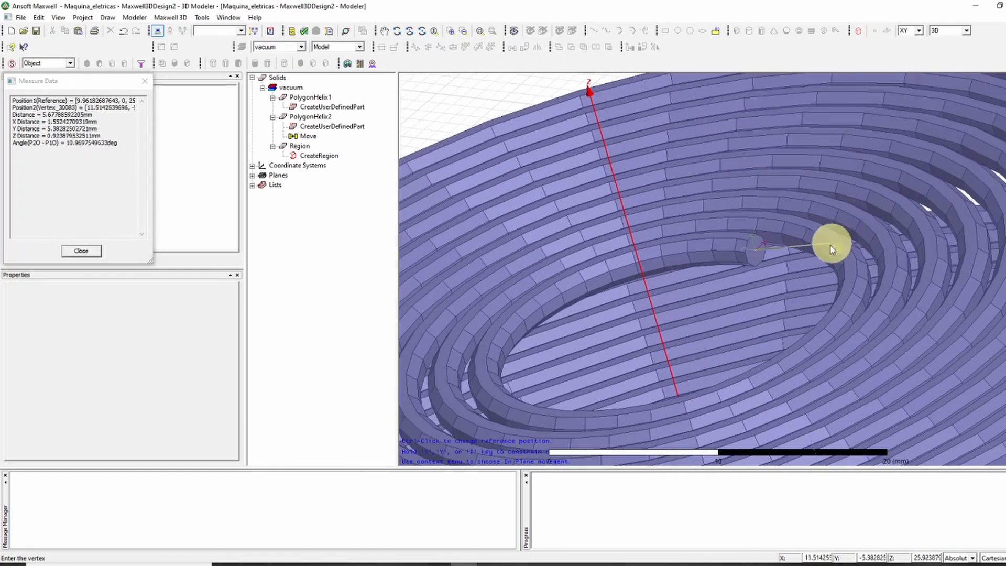
scroll(781, 273, up, 1)
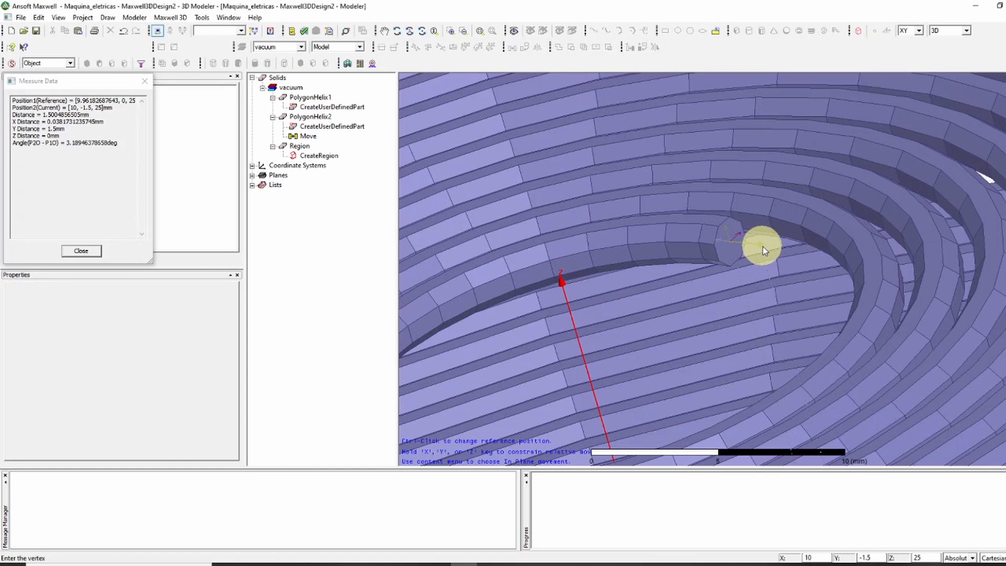
ctrl+click(763, 250)
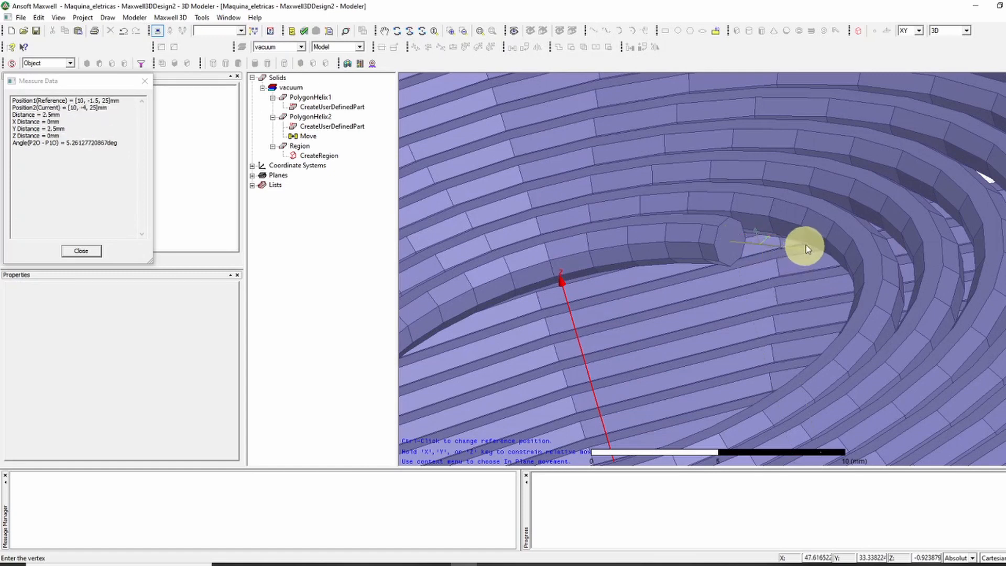
ctrl+click(814, 222)
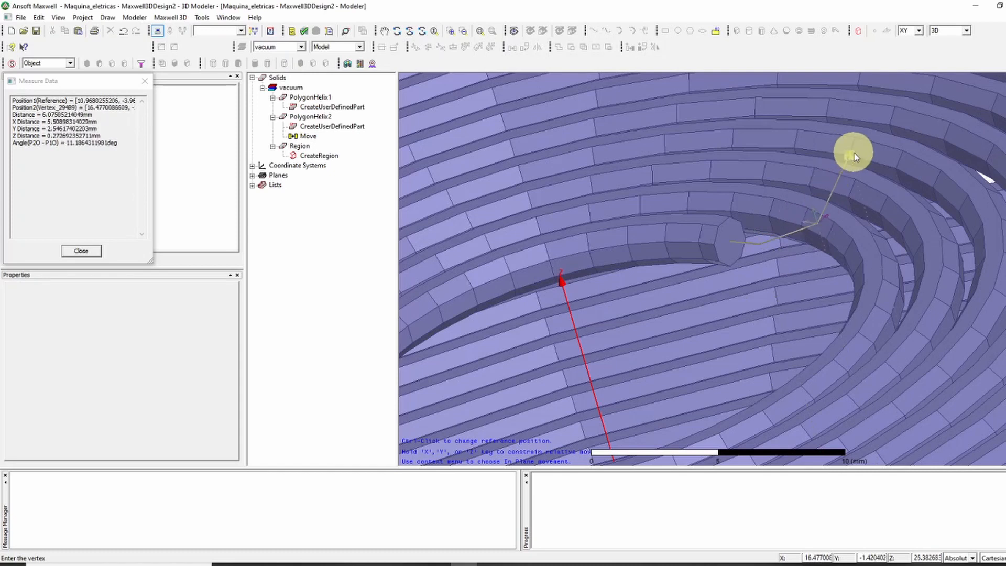
ctrl+click(853, 156)
right_click(828, 174)
click(855, 197)
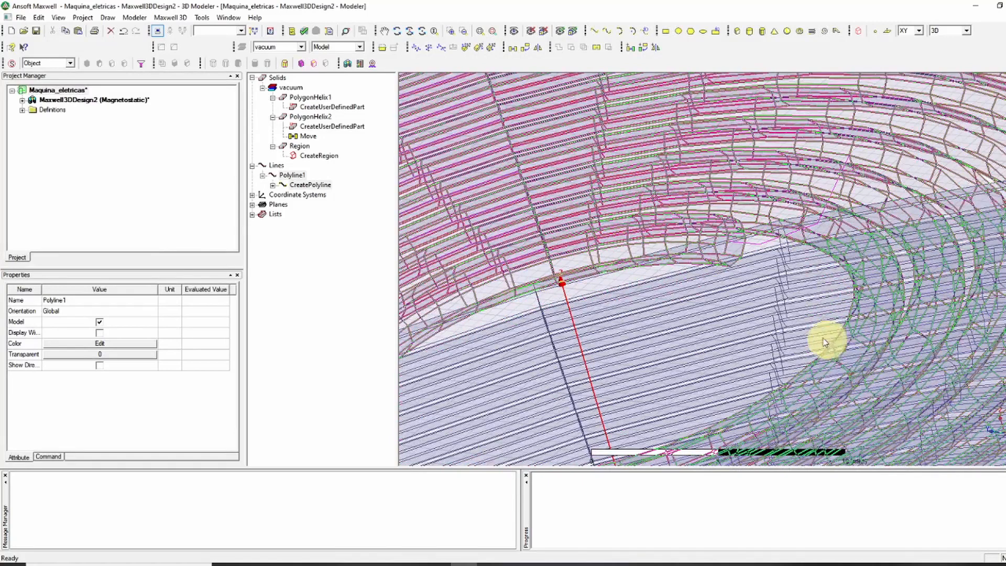
- Review each of Polyline1's three line segments and the coordinates of their points
click(273, 186)
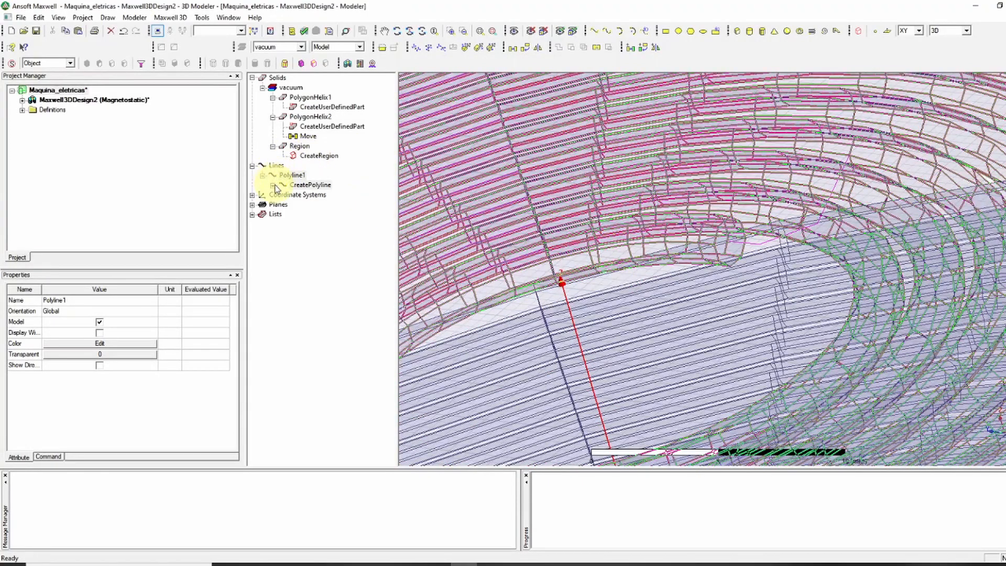
click(276, 189)
click(313, 194)
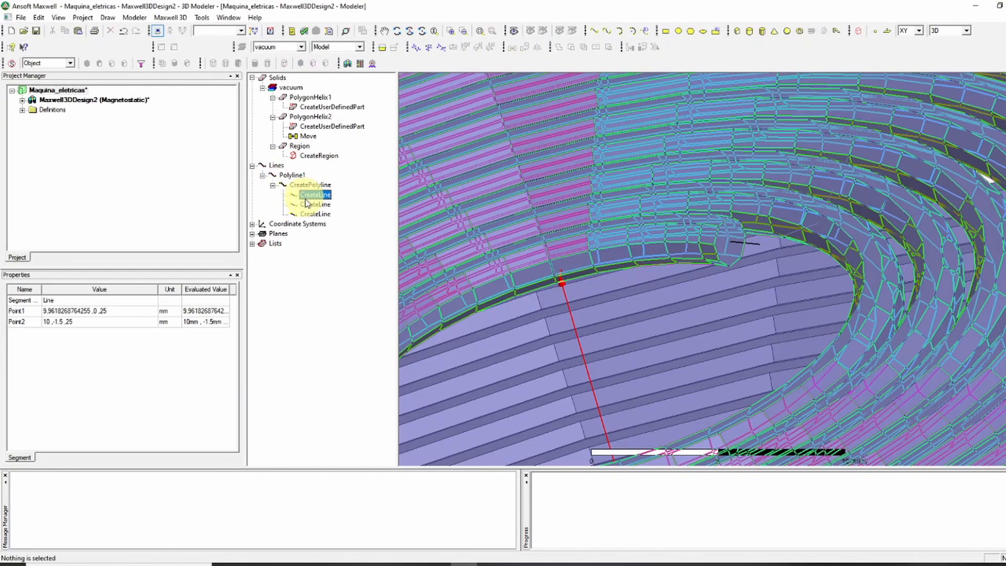
click(315, 204)
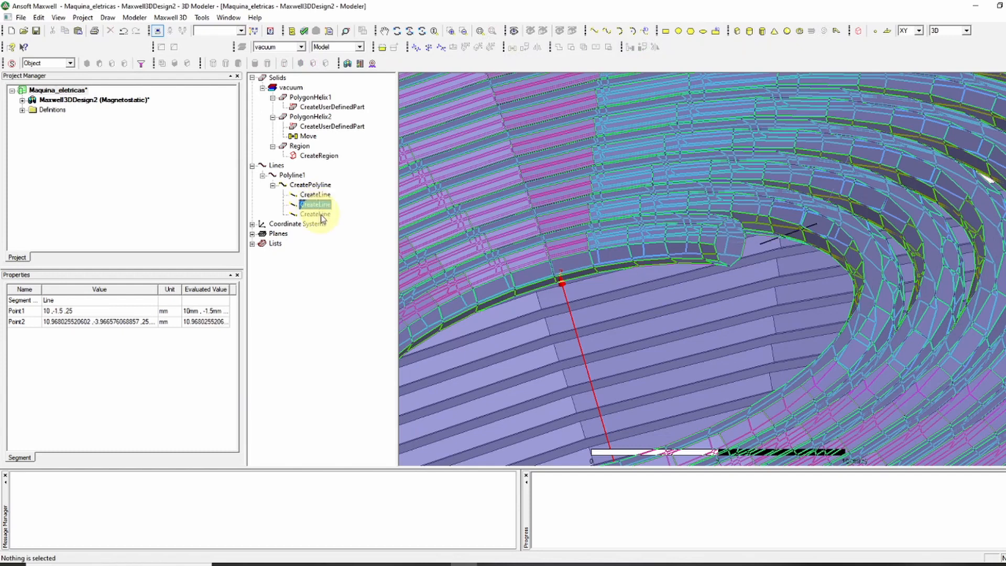
click(315, 213)
scroll(716, 175, up, 5)
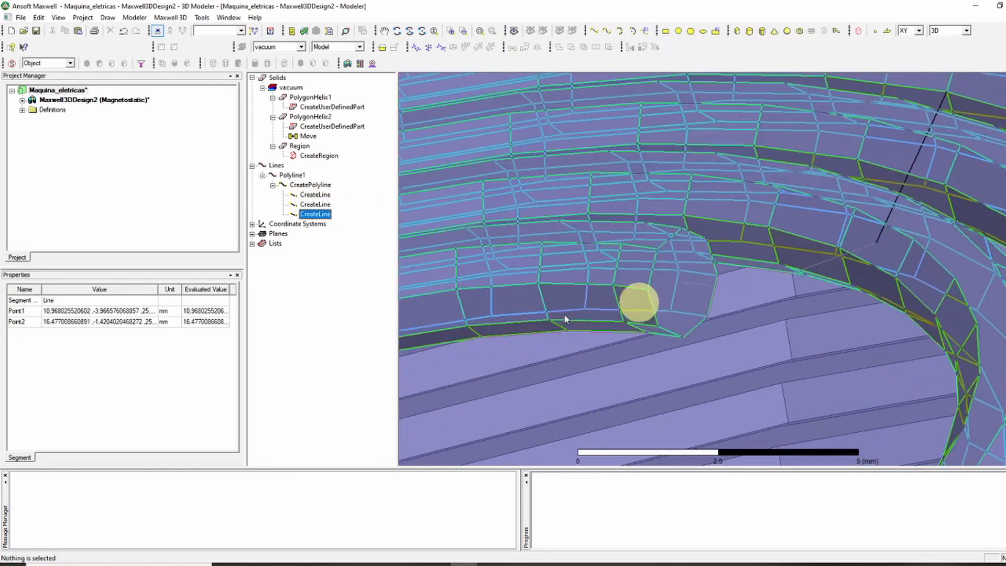
click(317, 195)
click(319, 205)
click(320, 214)
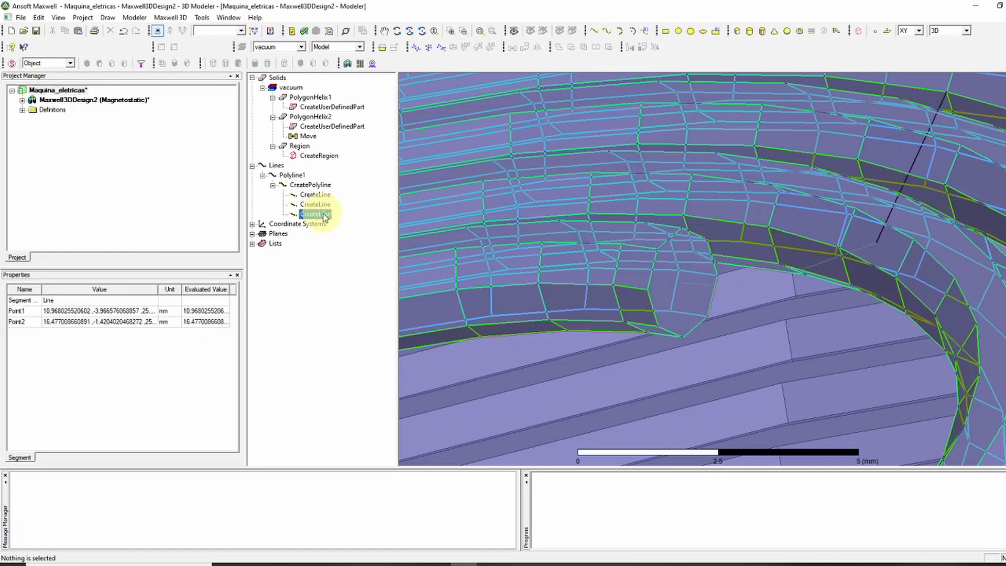
- Set Point2 of Polyline1's first segment to 9.9618268764255, -2, 25 mm, reusing the Point1 coordinates with only Y changed
click(315, 197)
double_click(314, 197)
click(330, 229)
key(ctrl+c)
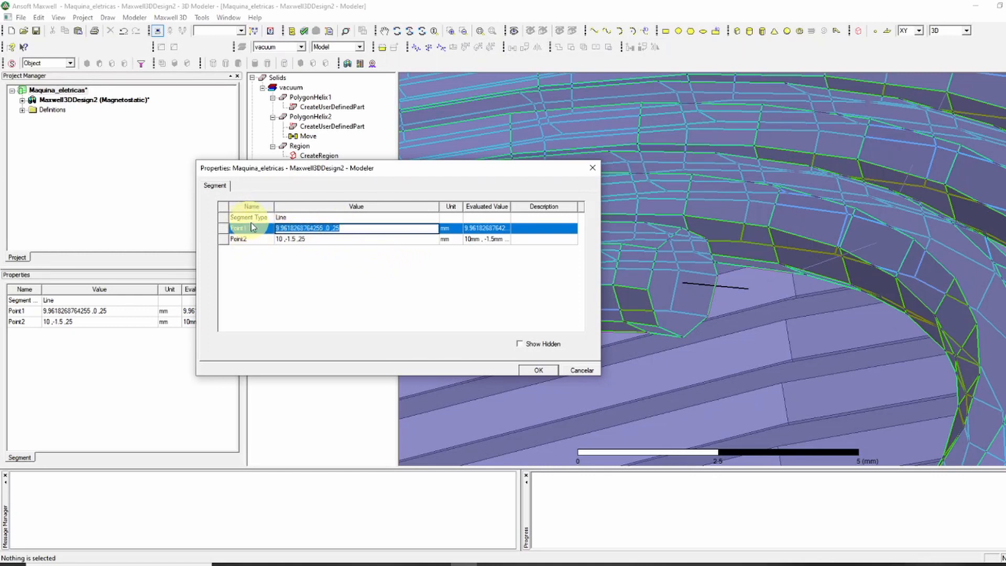
click(307, 240)
key(ctrl+v)
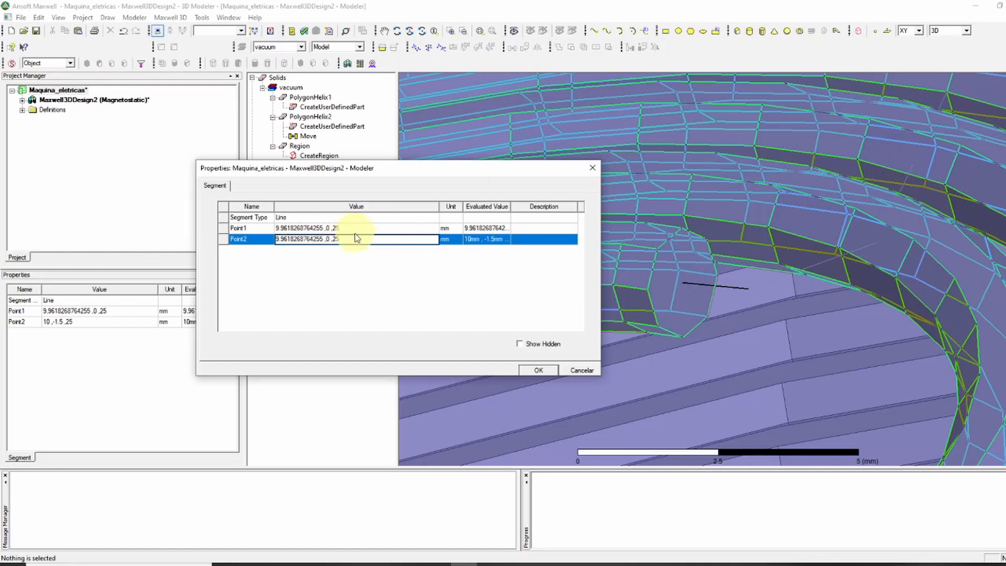
click(331, 239)
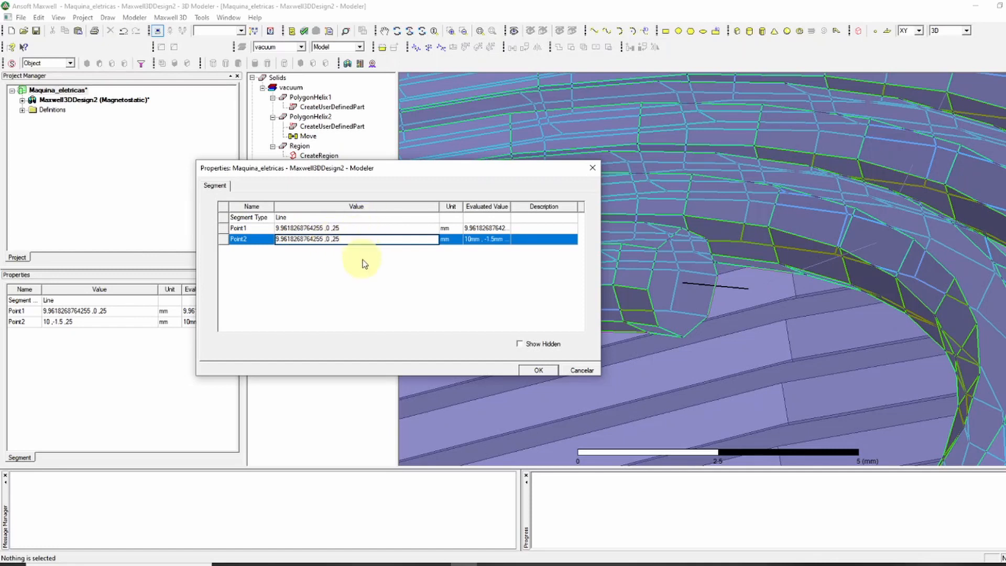
key(BackSpace)
text(-2)
key(Return)
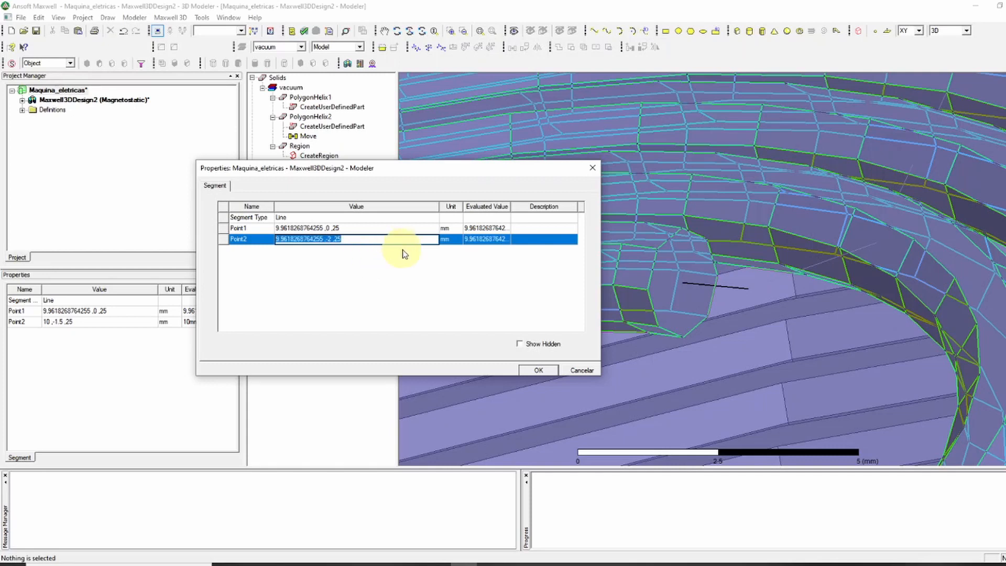
click(541, 371)
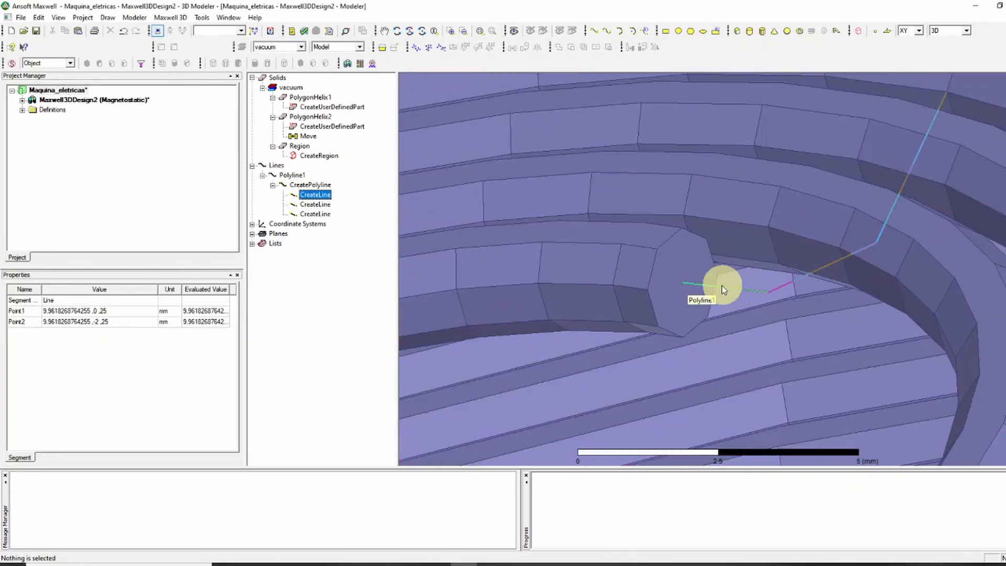
- Set Point2 of Polyline1's second segment to 9.9618268764255, -2, 28 mm, so the segment rises vertically from its start point
double_click(313, 204)
click(333, 228)
key(ctrl+c)
click(364, 240)
key(ctrl+v)
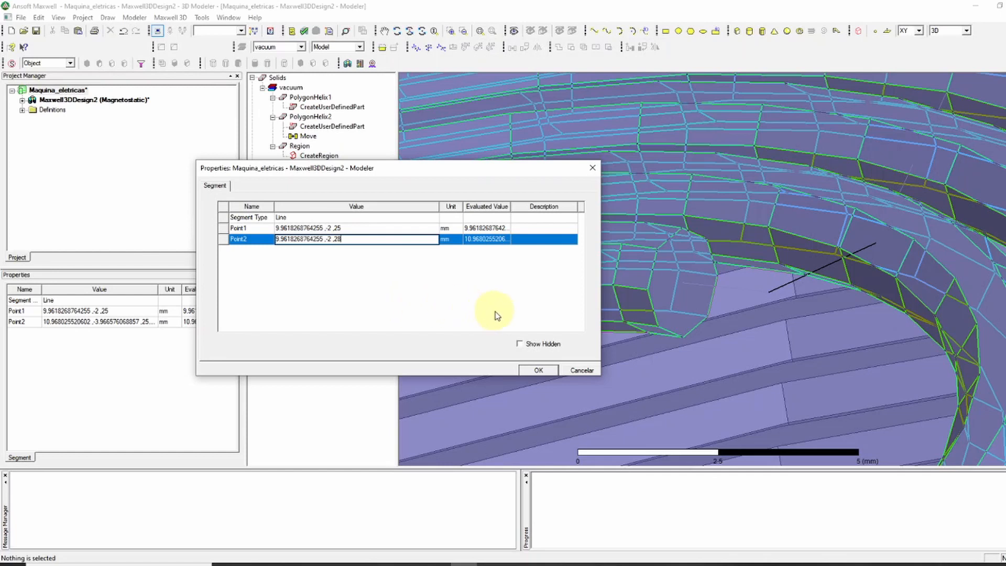
click(537, 371)
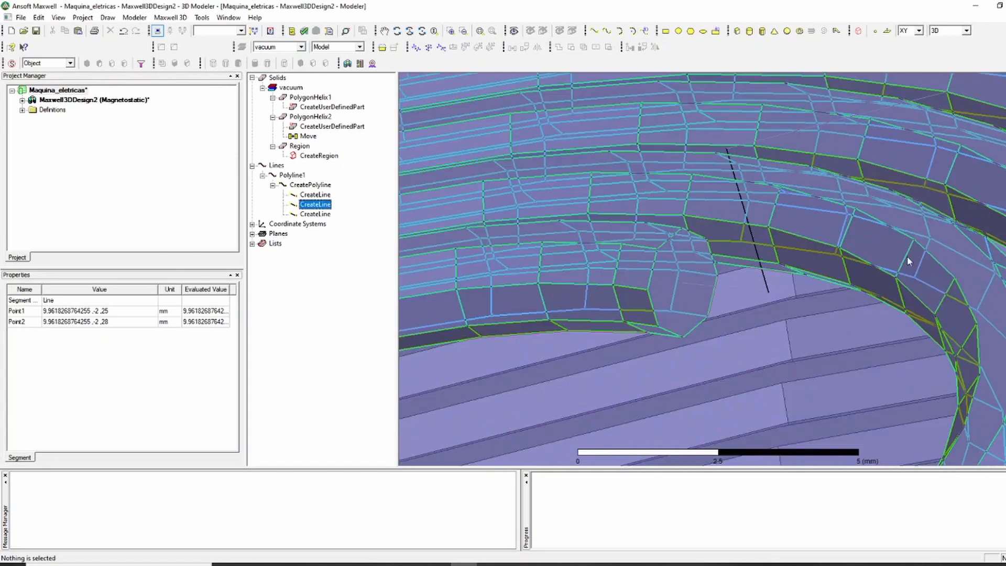
- Set Point2 of Polyline1's third segment to 100, -2, 28 mm, reusing the Point1 coordinates with only X changed
click(312, 214)
double_click(310, 215)
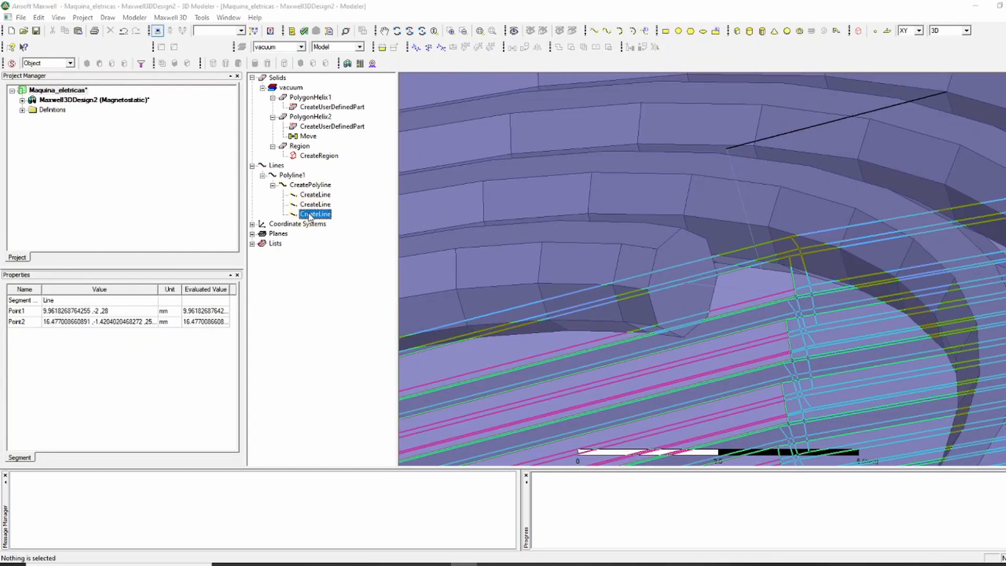
click(330, 228)
key(ctrl+c)
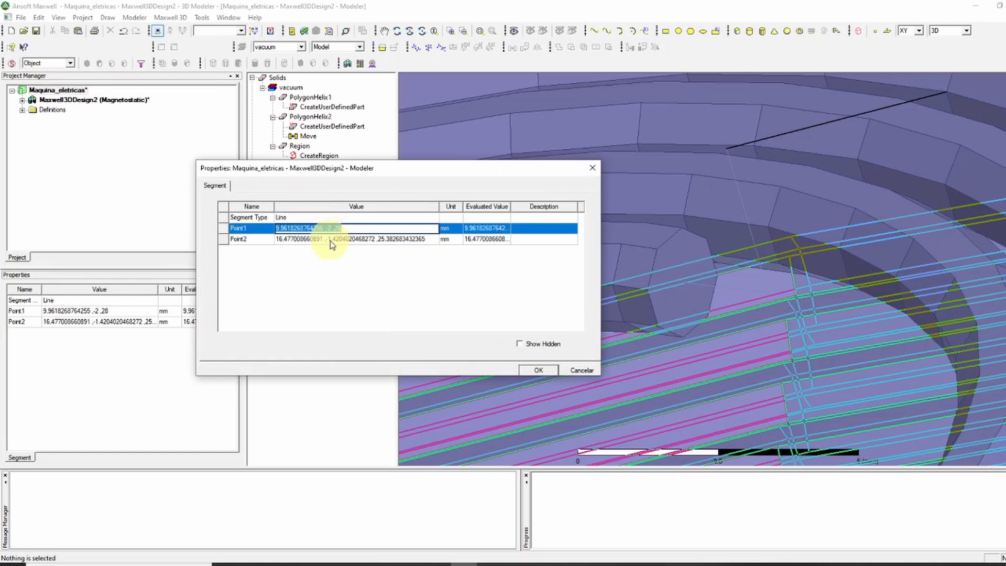
click(330, 240)
key(ctrl+v)
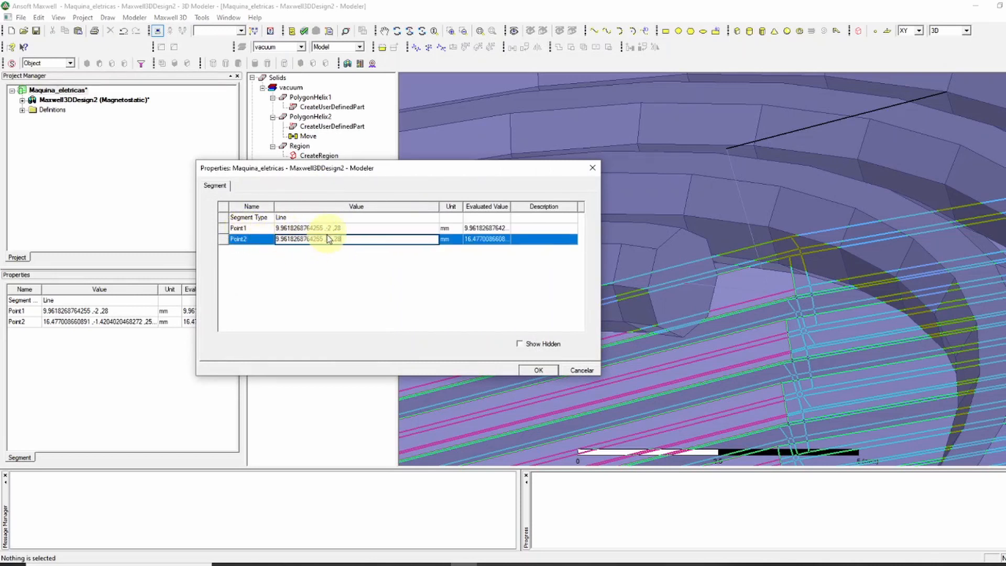
key(BackSpace)
key(BackSpace)
key(BackSpace)
key(BackSpace)
key(BackSpace)
key(BackSpace)
key(BackSpace)
key(BackSpace)
key(BackSpace)
key(BackSpace)
key(BackSpace)
key(BackSpace)
key(BackSpace)
key(BackSpace)
key(BackSpace)
text(100)
key(Return)
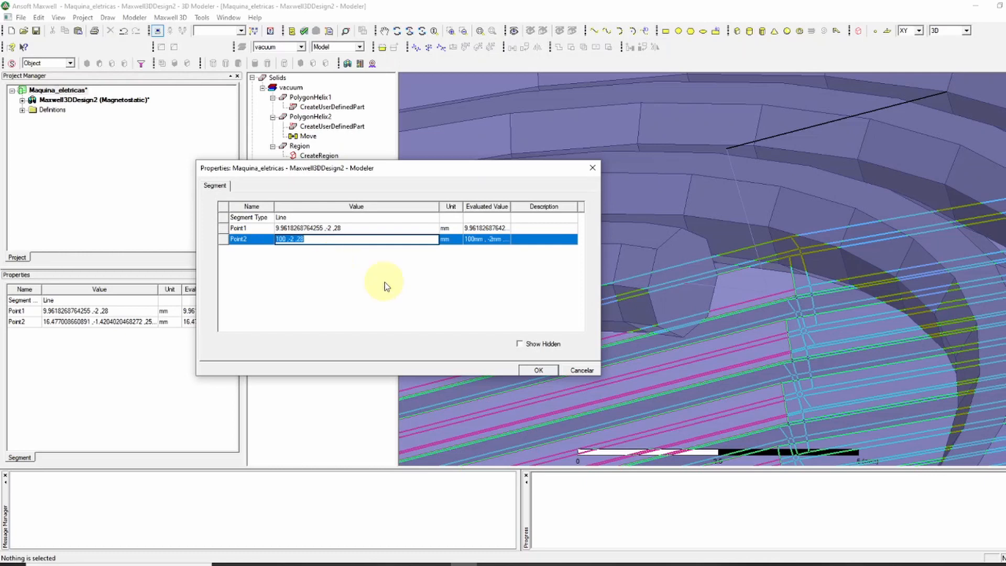
click(546, 371)
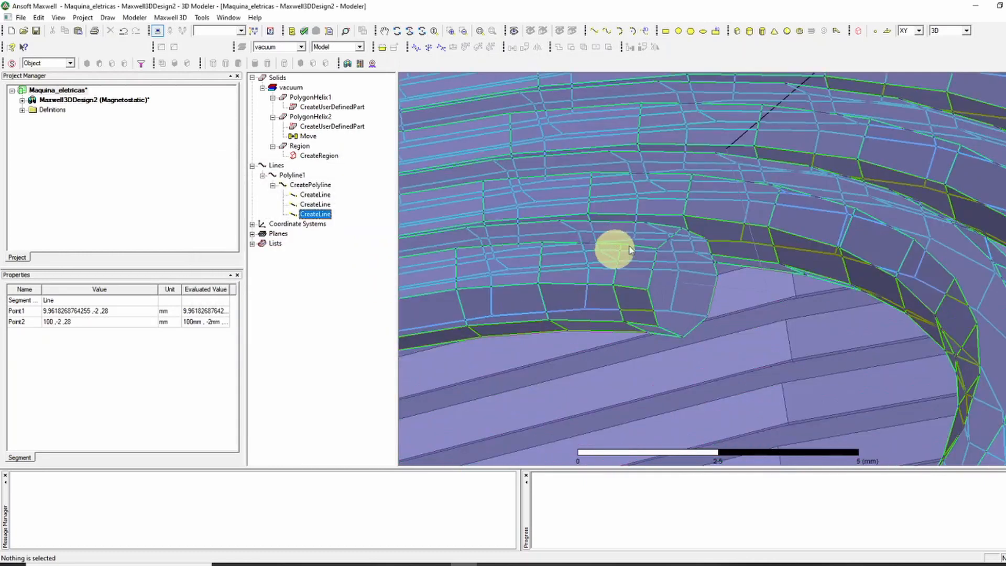
- Inspect the route of the finished polyline from the small coil's inner terminal outwards over the windings
scroll(692, 141, down, 3)
scroll(707, 139, down, 10)
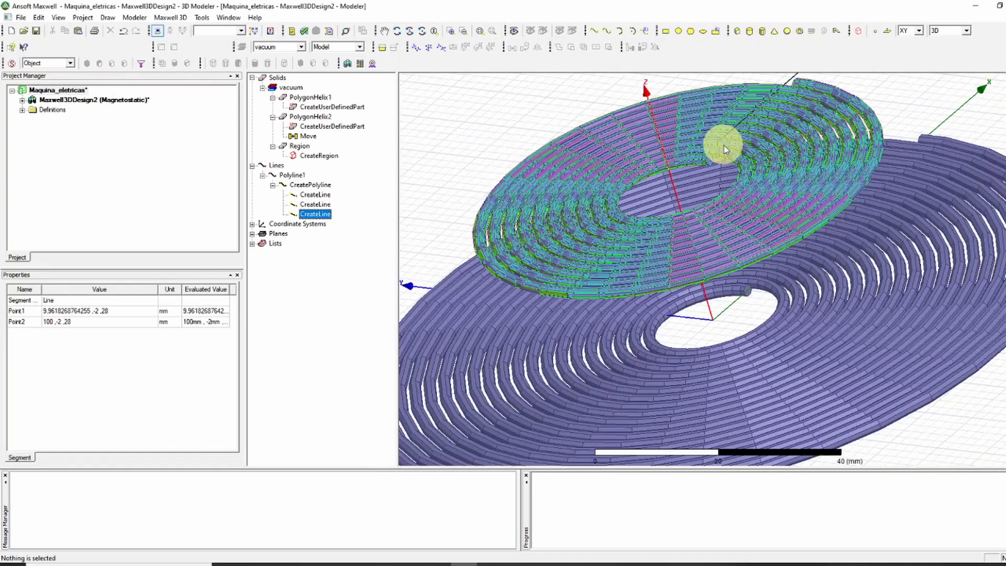
scroll(725, 146, down, 2)
alt+drag(937, 107, 865, 194)
shift+drag(931, 180, 742, 291)
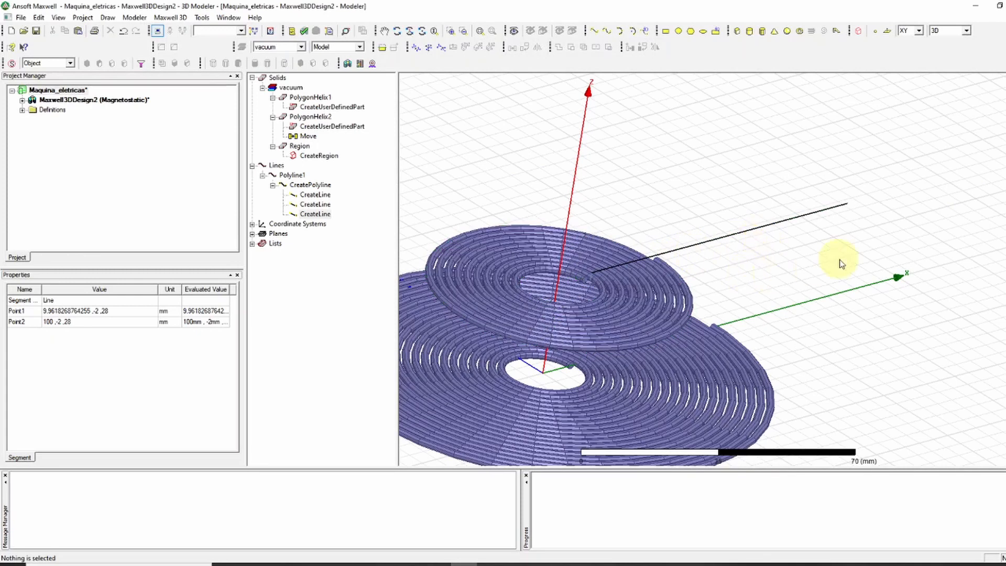
scroll(839, 262, up, 4)
scroll(812, 276, down, 3)
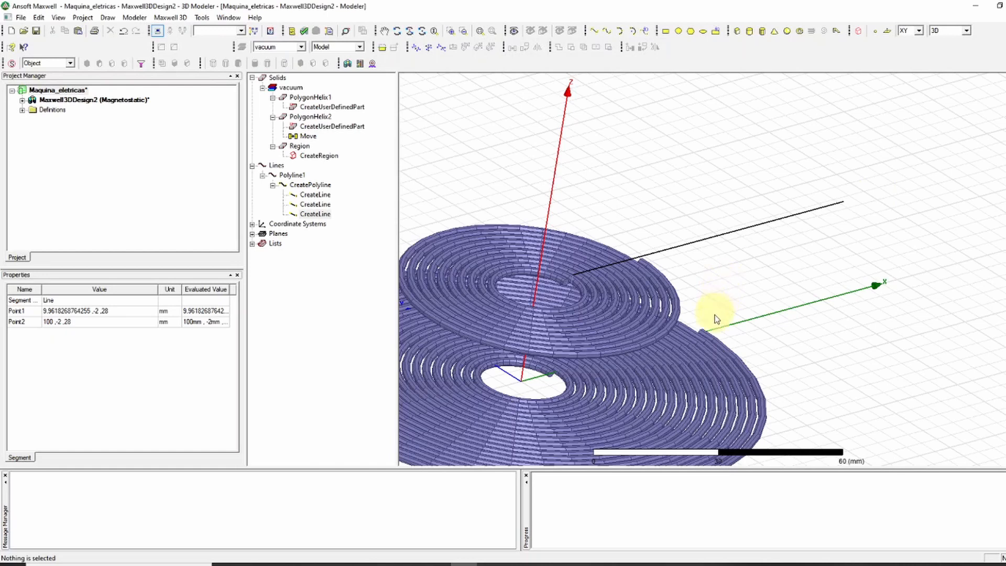
scroll(618, 289, up, 5)
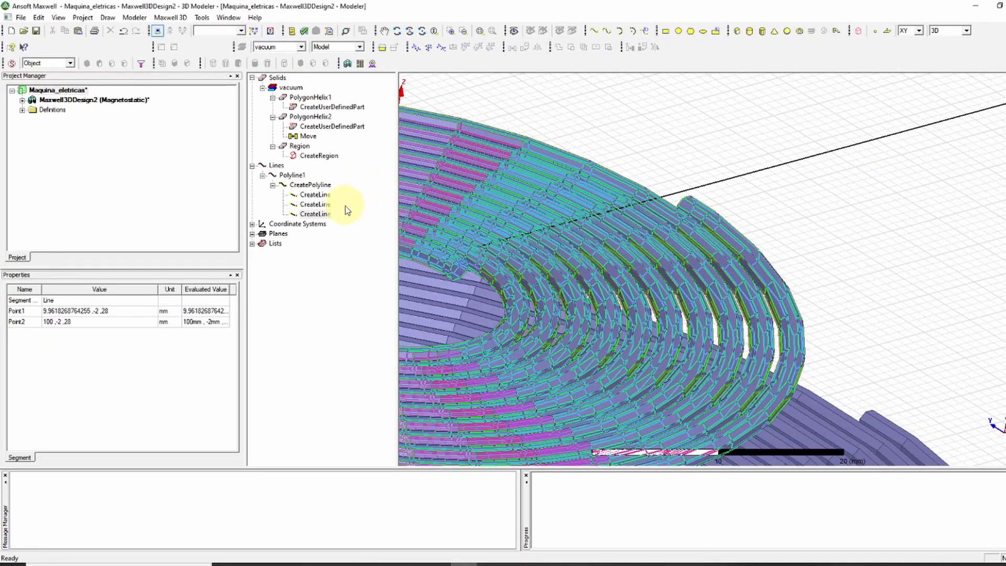
- Rename Polyline1 as smlcoil_1
right_click(292, 177)
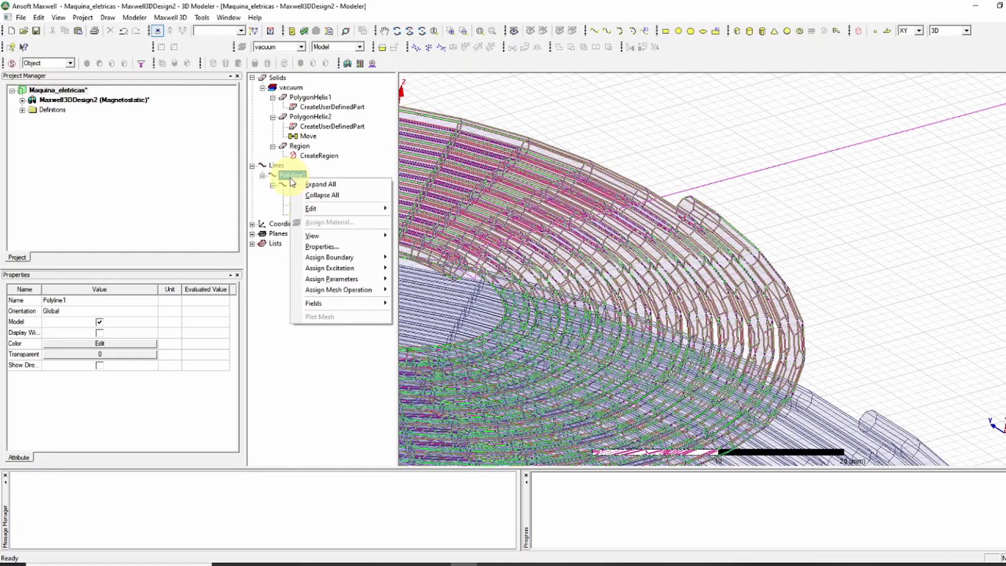
click(77, 304)
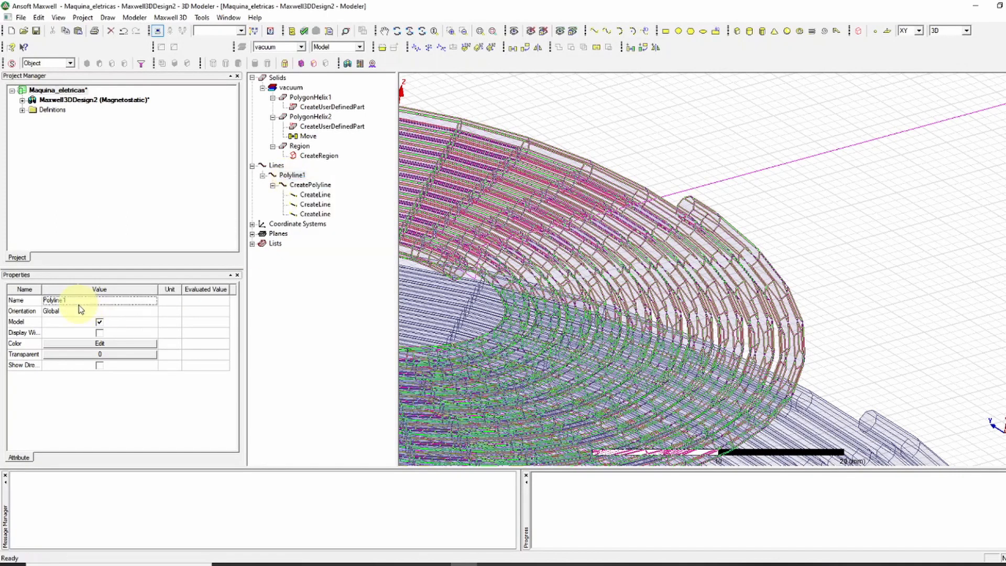
click(72, 302)
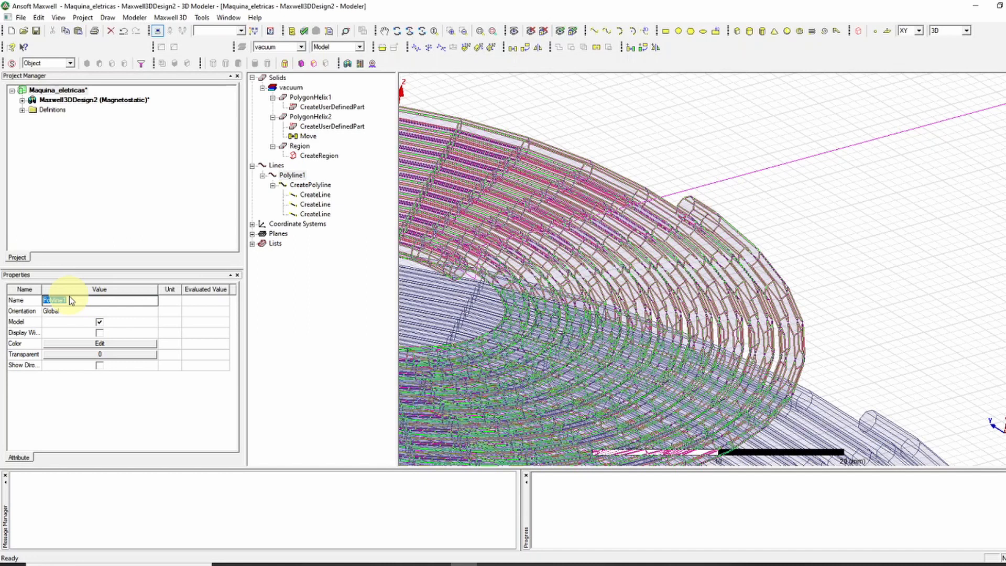
text(a)
key(Return)
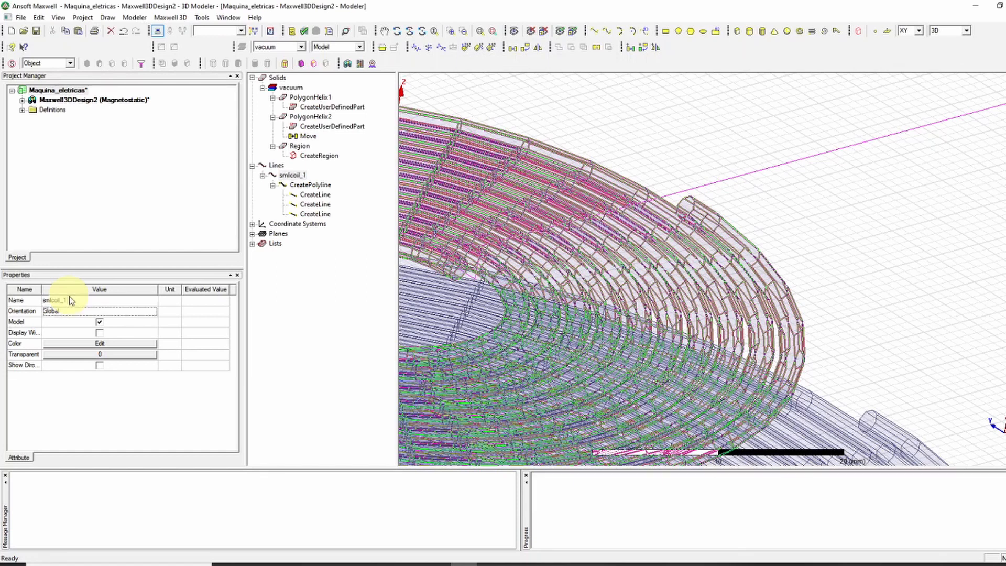
- Rename the upper coil PolygonHelix2 as smlcoil, reusing the base of the polyline's name
click(62, 301)
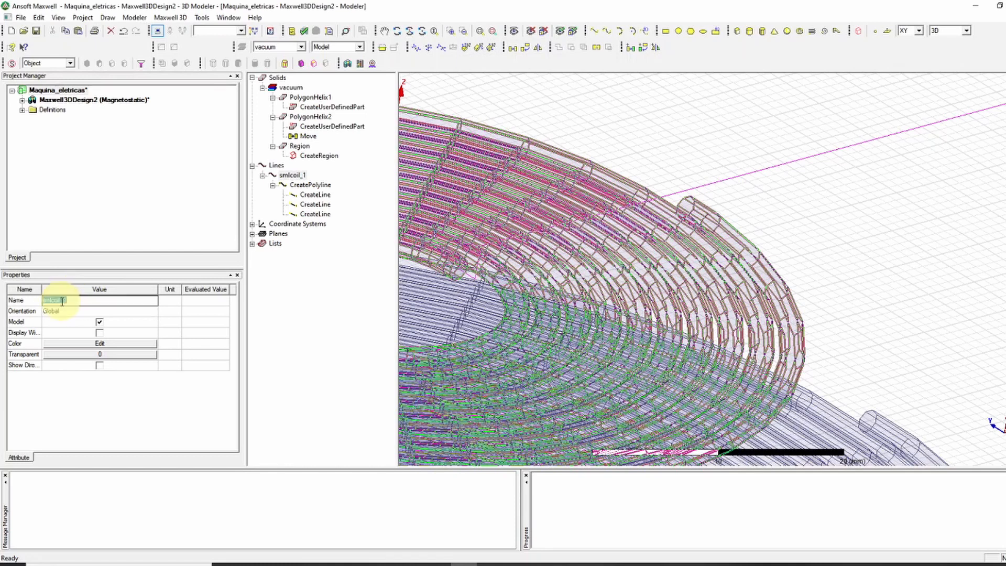
click(62, 300)
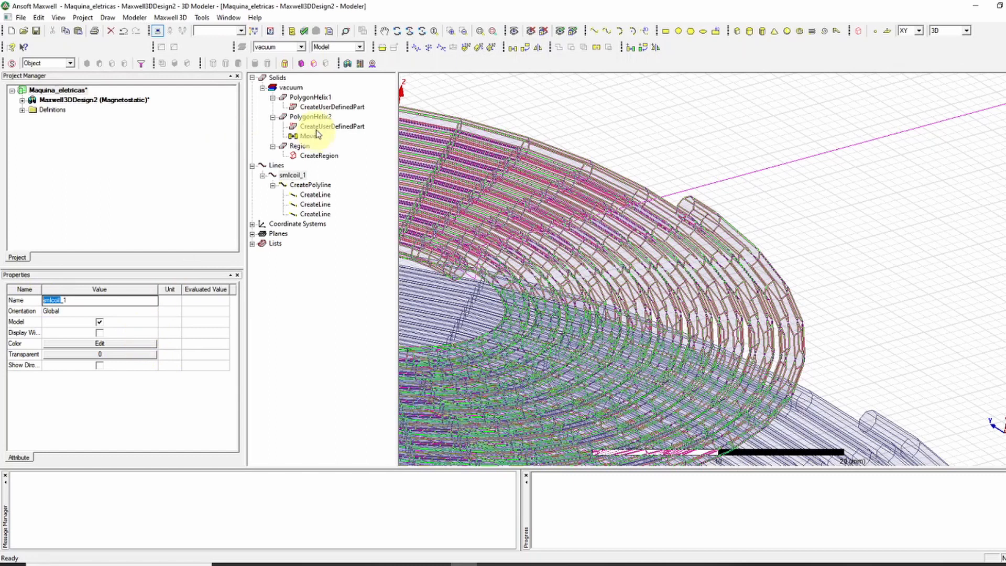
click(315, 98)
click(320, 118)
right_click(320, 117)
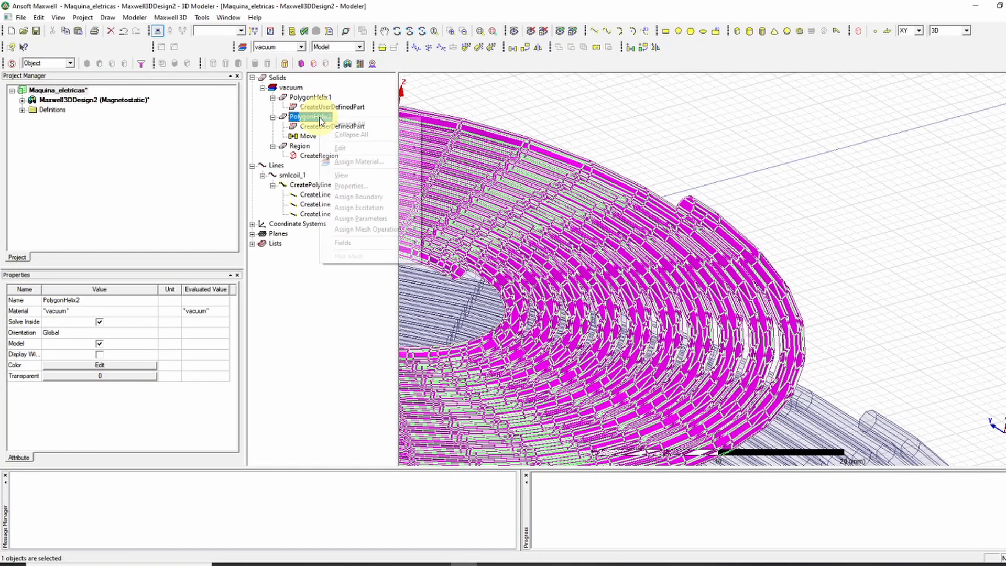
double_click(88, 299)
key(Return)
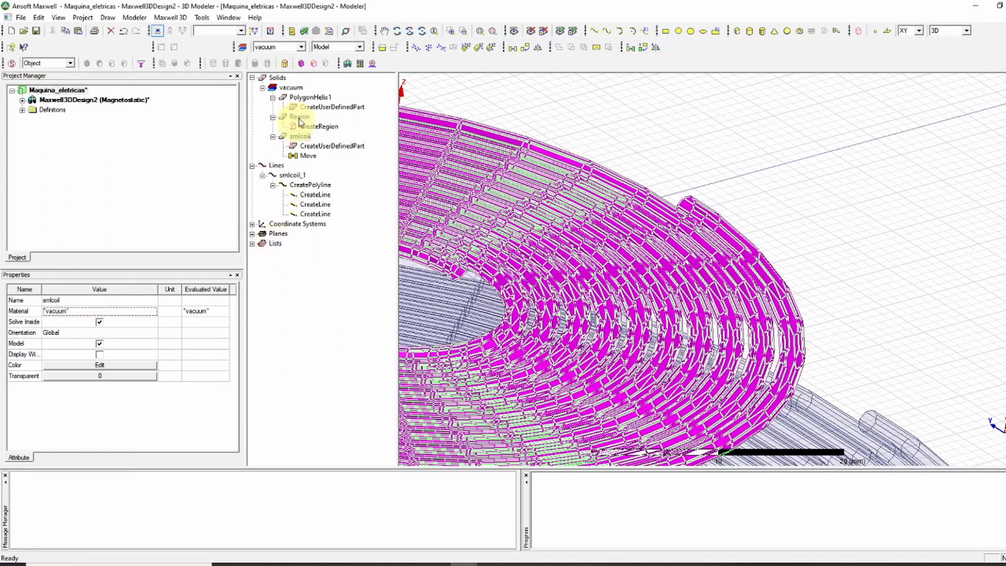
- Rename the lower coil PolygonHelix1 as bgcoil
right_click(319, 98)
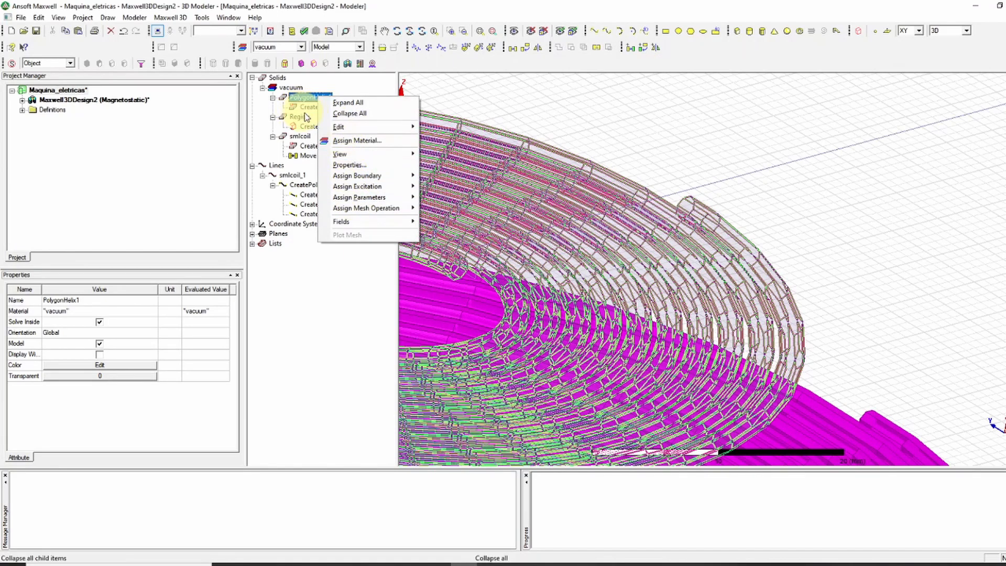
click(83, 301)
click(83, 300)
text(bg)
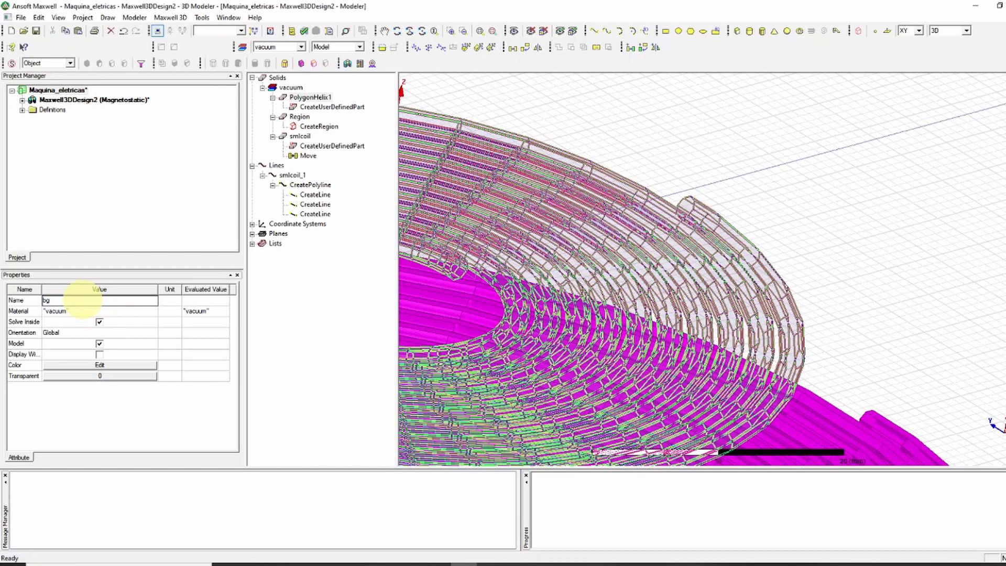
text(coil)
key(Return)
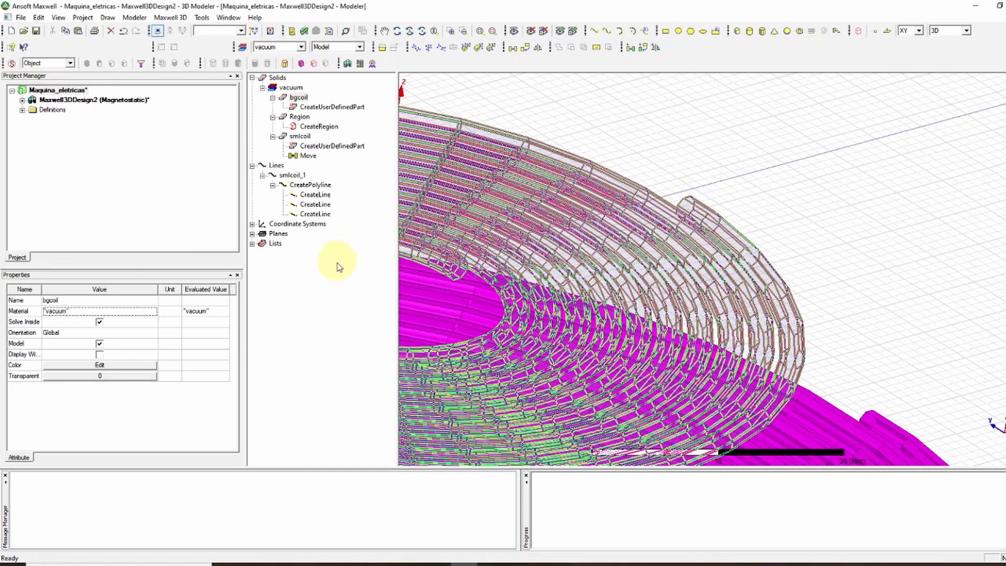
- Give the smlcoil_1 polyline a Rectangle cross-section with a width of 1.2 mm and a height of 1.2 mm
click(293, 175)
scroll(545, 128, down, 3)
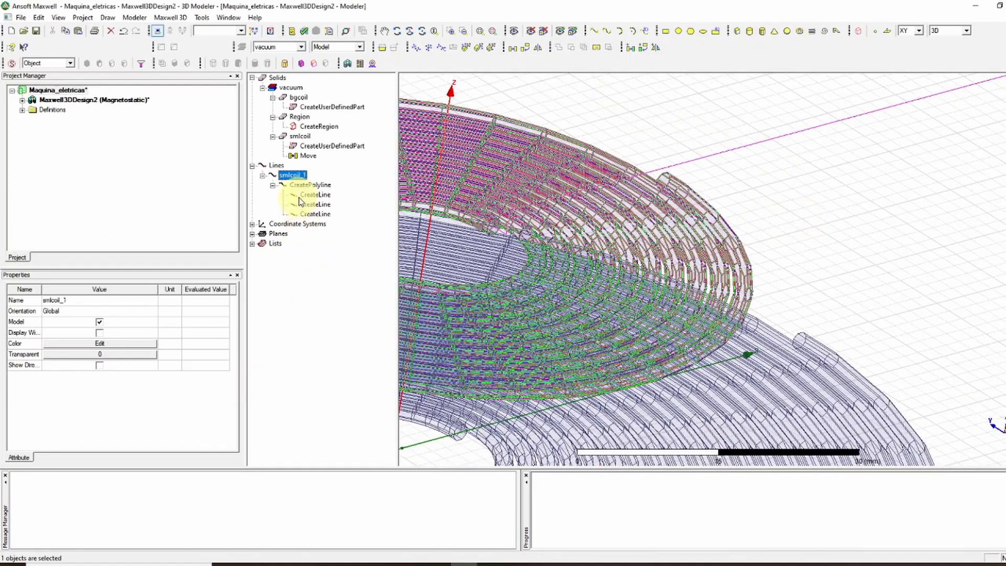
scroll(846, 156, down, 2)
scroll(891, 150, down, 1)
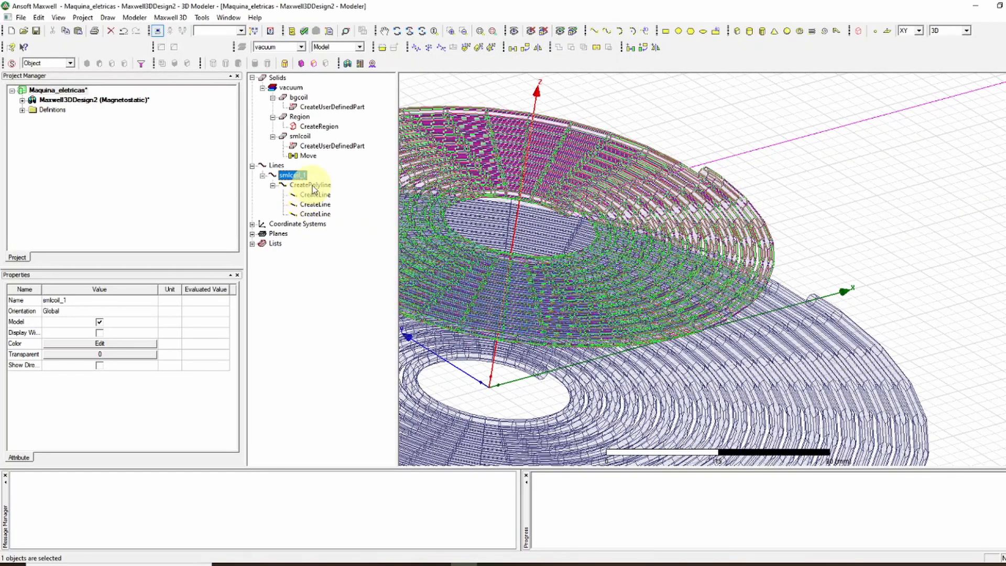
click(312, 185)
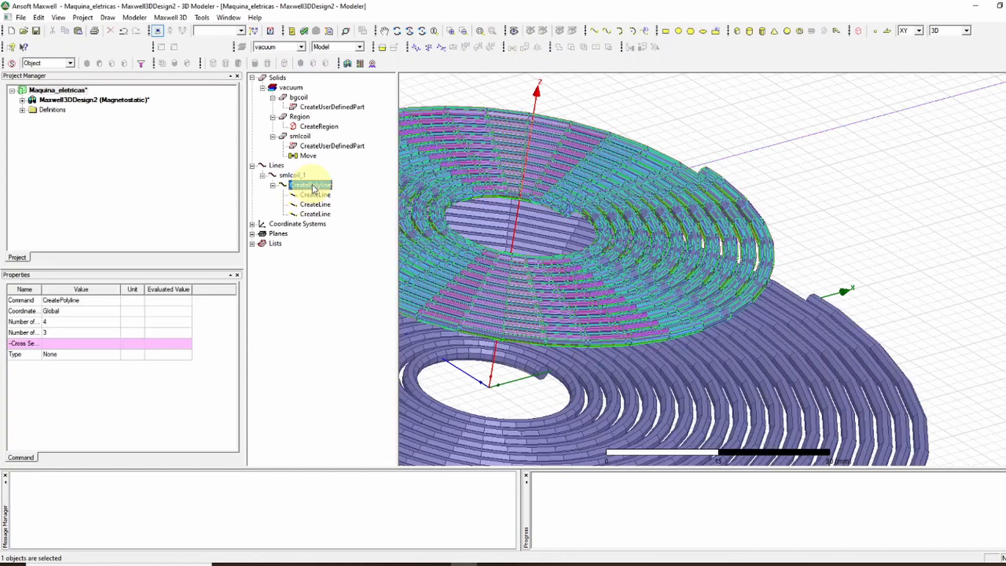
click(68, 355)
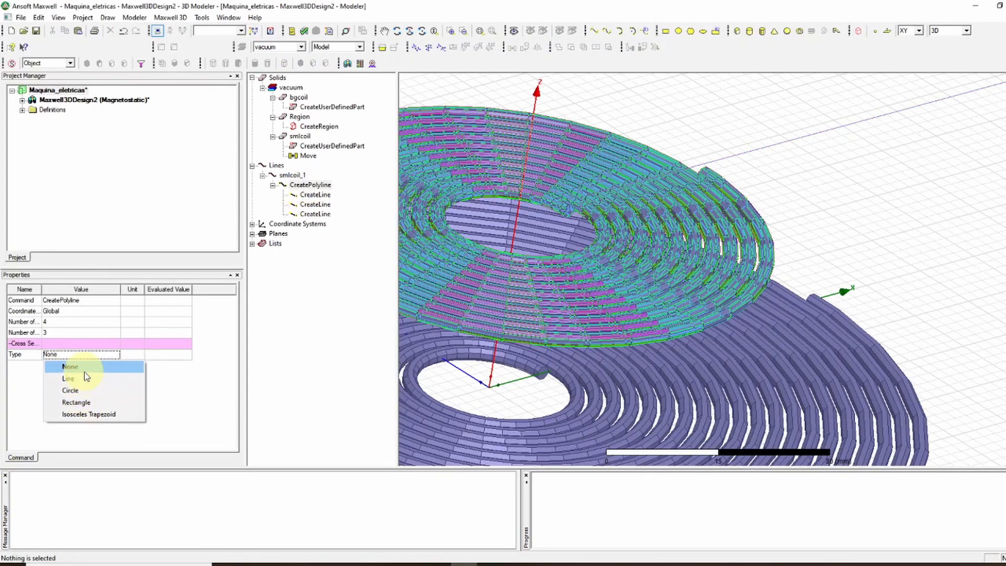
click(86, 403)
click(50, 375)
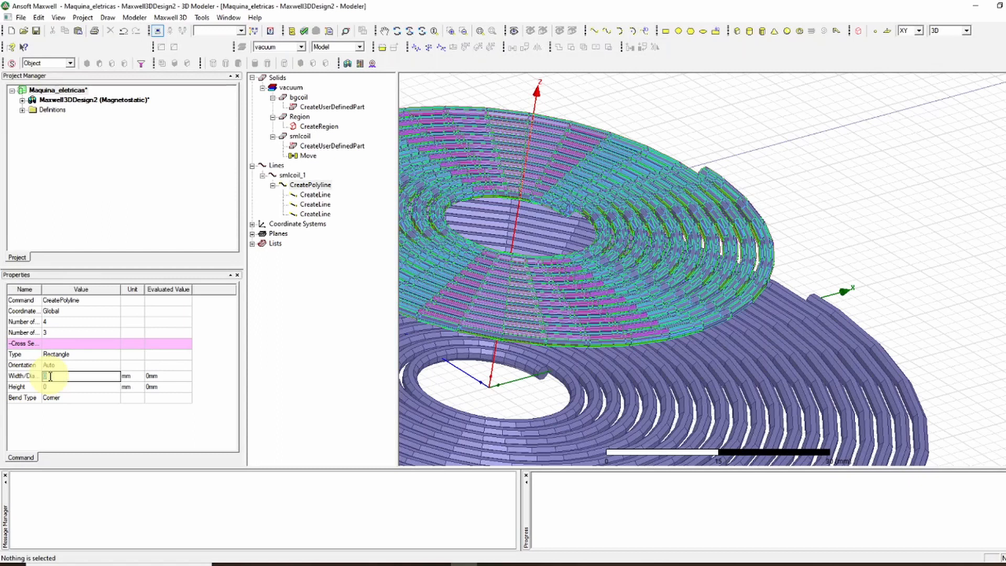
text(1.2)
click(55, 388)
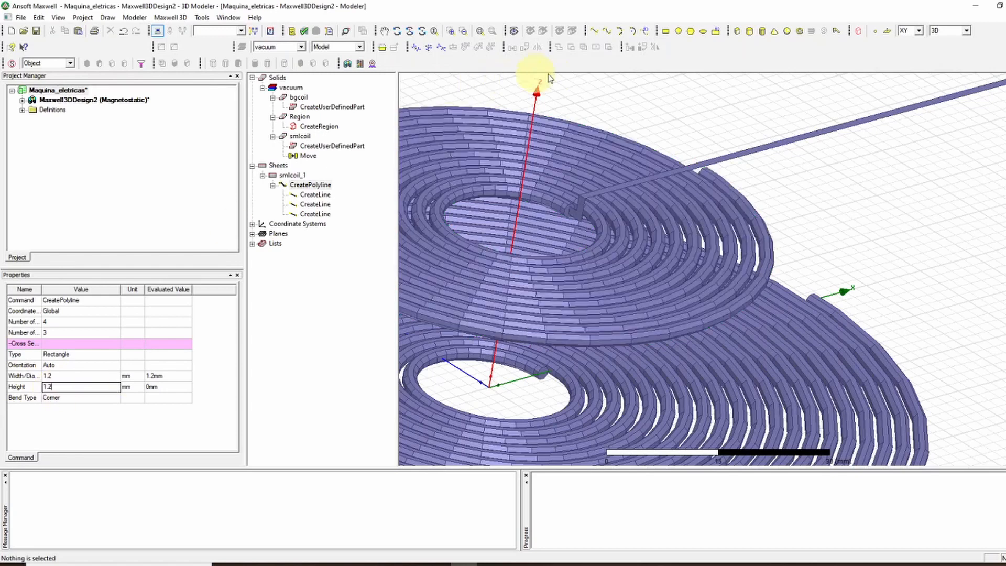
scroll(586, 181, up, 5)
scroll(638, 168, up, 2)
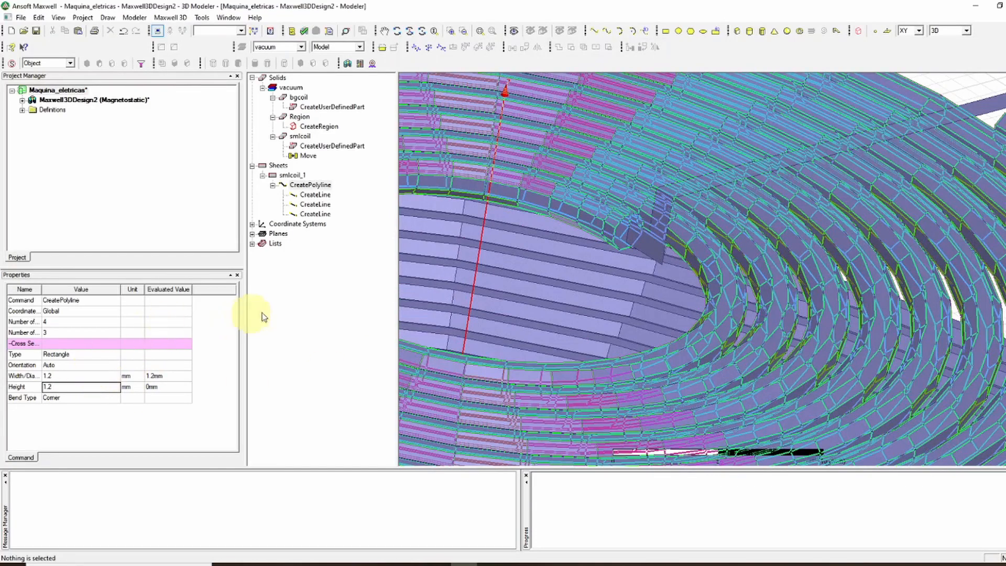
key(Return)
scroll(623, 208, up, 2)
scroll(690, 111, up, 4)
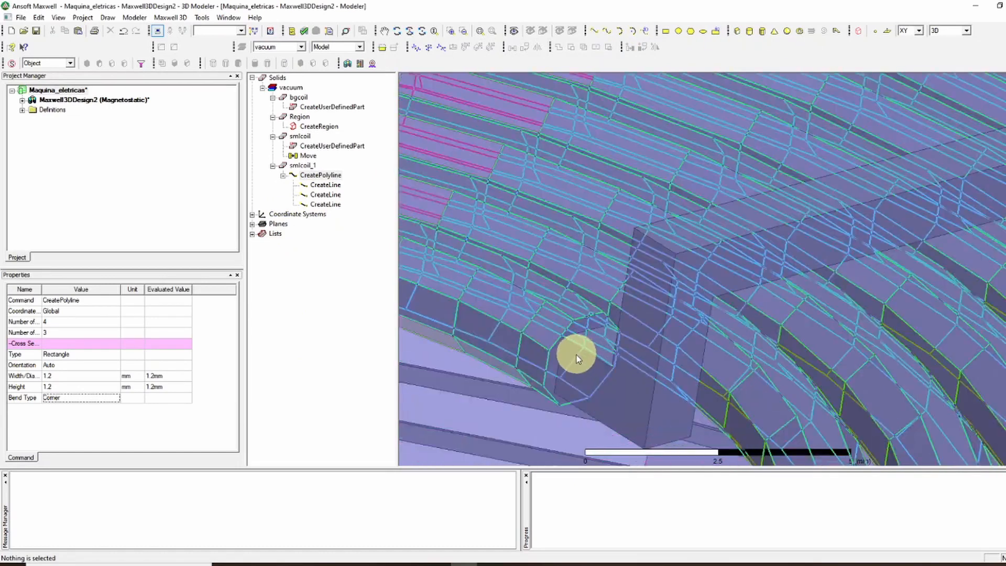
- Draw a two-segment polyline from the centre of the small coil's outer end face and open its first segment's Point2 for editing
scroll(607, 282, down, 2)
scroll(645, 240, down, 8)
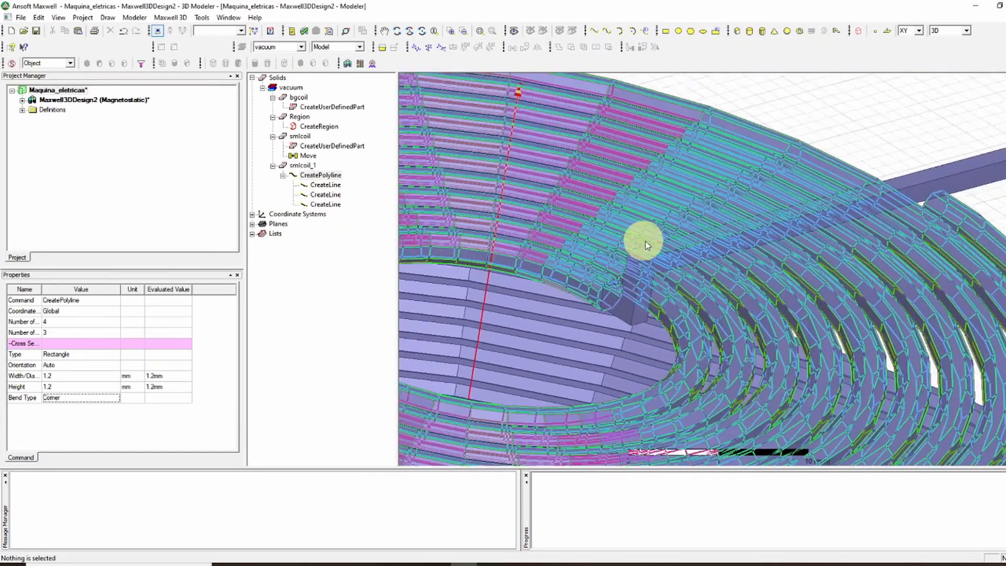
scroll(810, 235, down, 3)
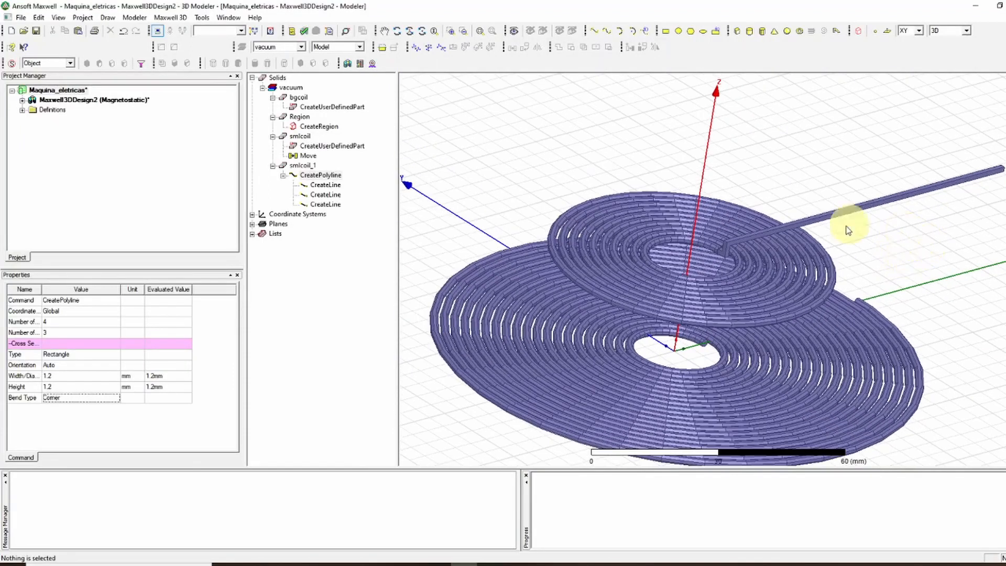
scroll(885, 237, down, 1)
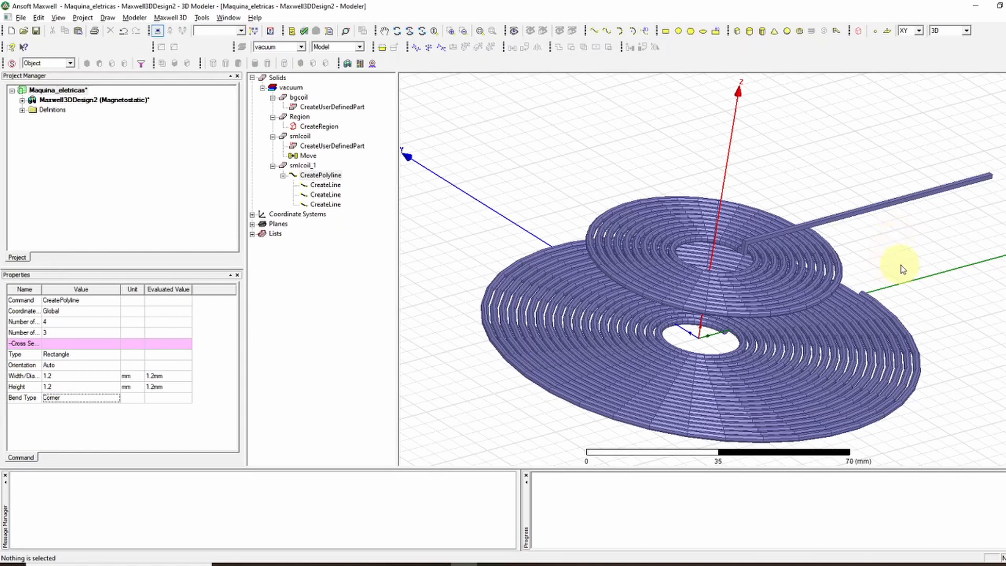
scroll(838, 288, up, 6)
scroll(616, 250, up, 3)
click(600, 209)
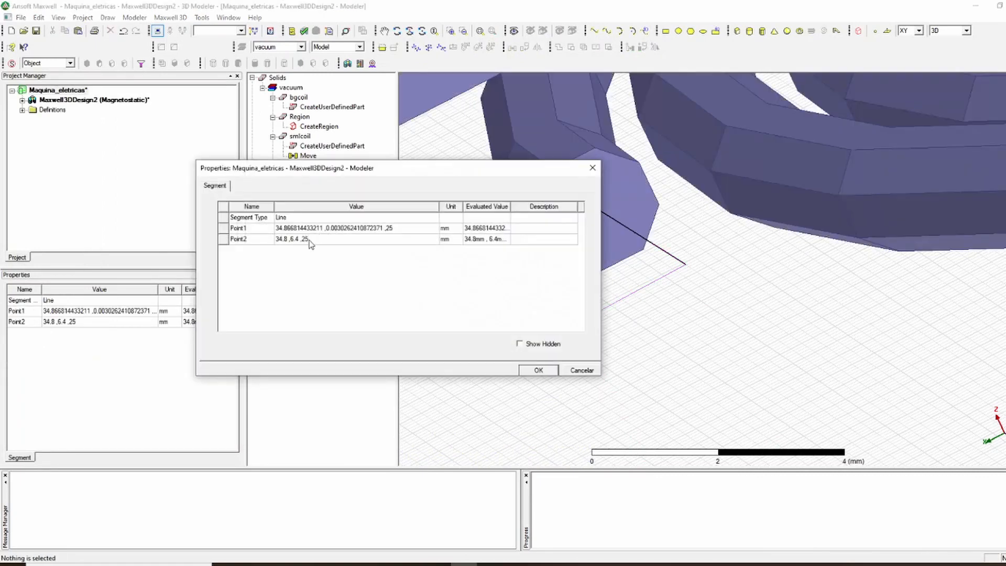
click(308, 239)
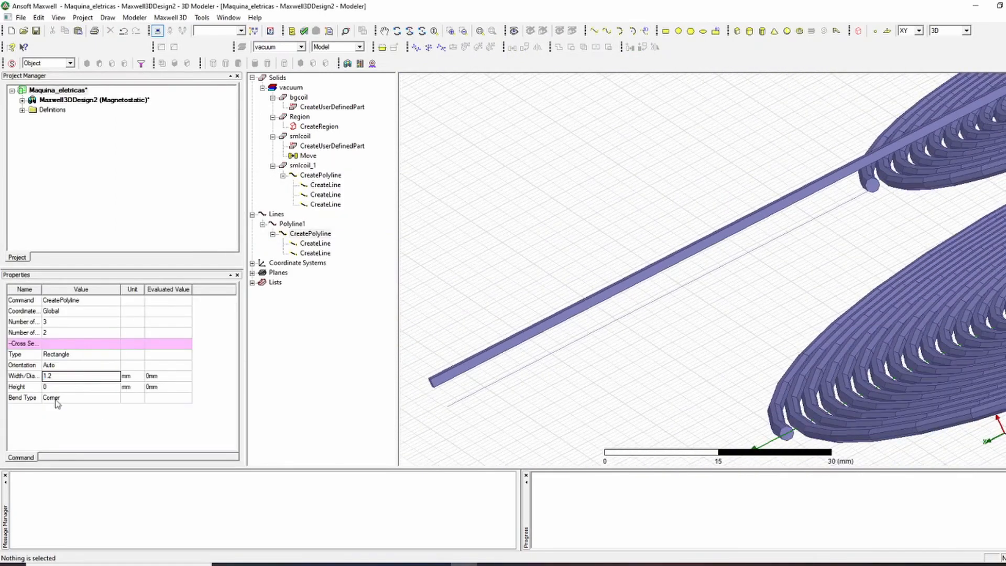
- Give the new outer-terminal polyline a Rectangle cross-section 1.2 mm wide and rename it smlcoil_2
key(Return)
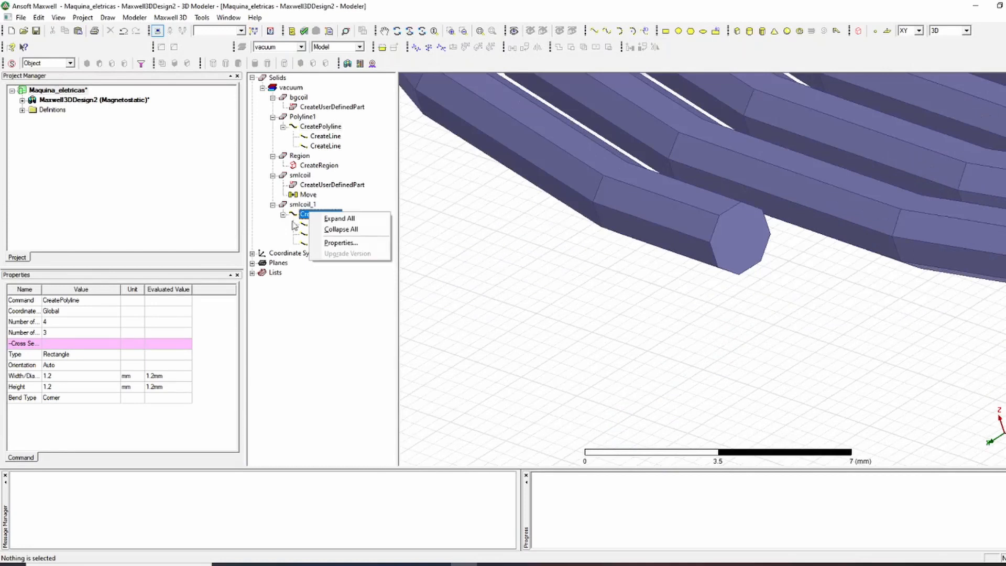
click(89, 299)
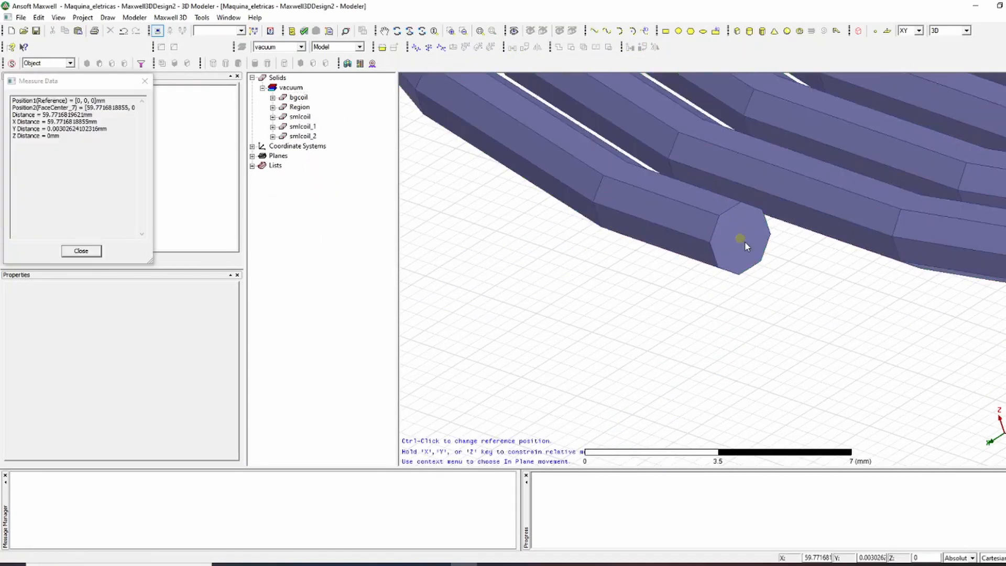
- Draw a two-segment terminal polyline from the big coil's outer end face and give it a 1.2 mm by 1.2 mm Rectangle cross-section
scroll(741, 235, up, 5)
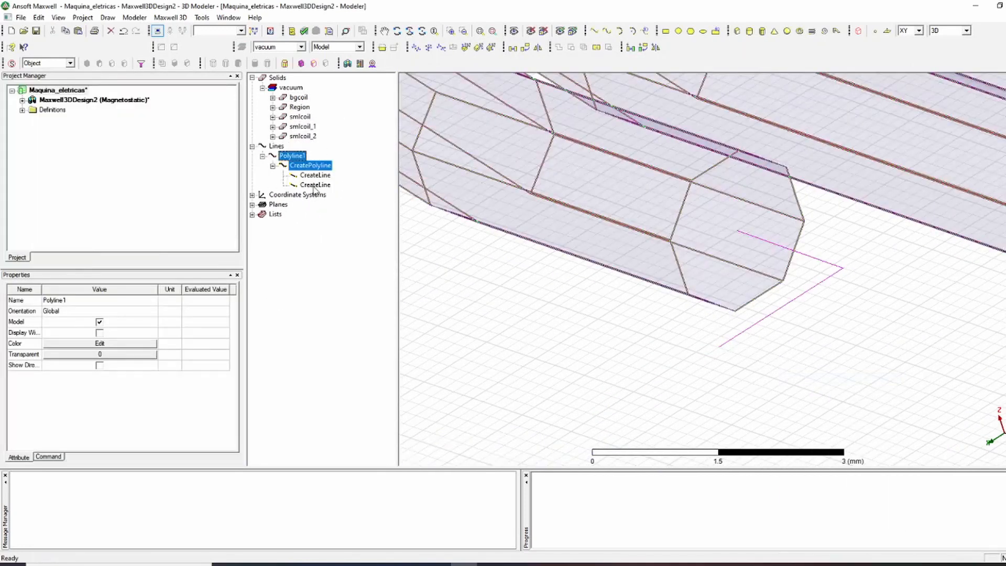
click(45, 322)
double_click(45, 322)
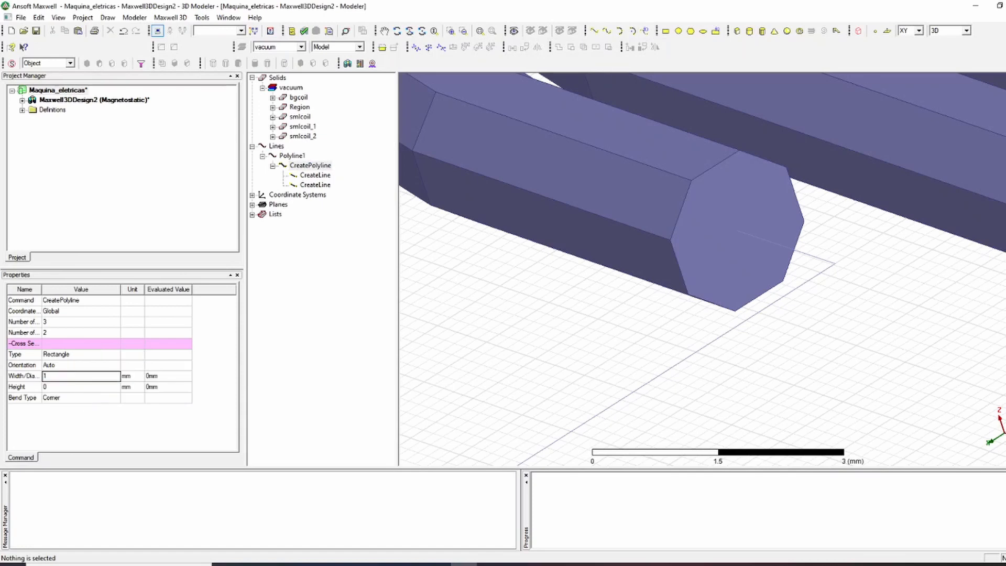
scroll(593, 358, down, 10)
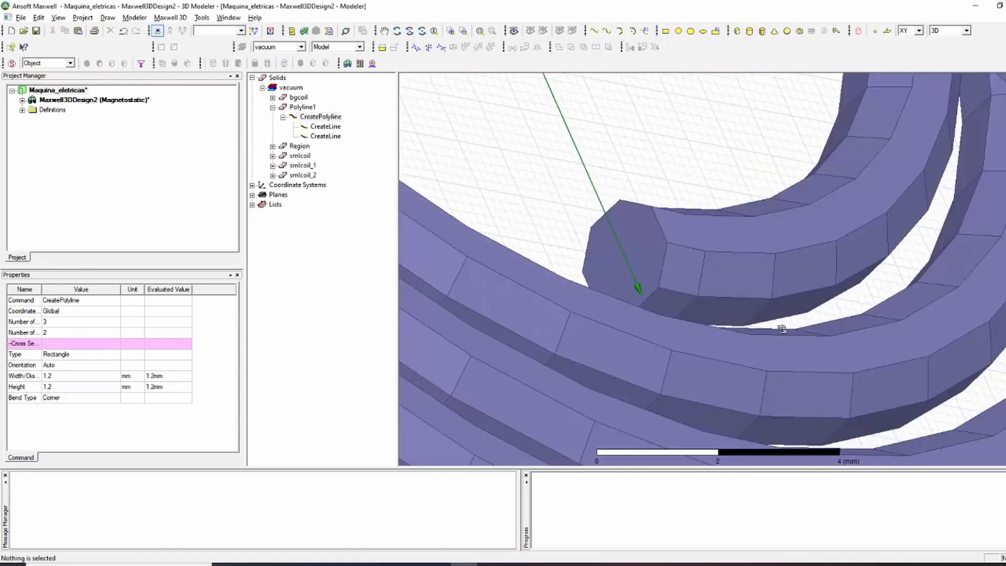
- Draw a three-segment polyline from the big coil's inner end face and set its first segment's Point2 to 9.9618268764255, -2, 0 mm
right_click(563, 324)
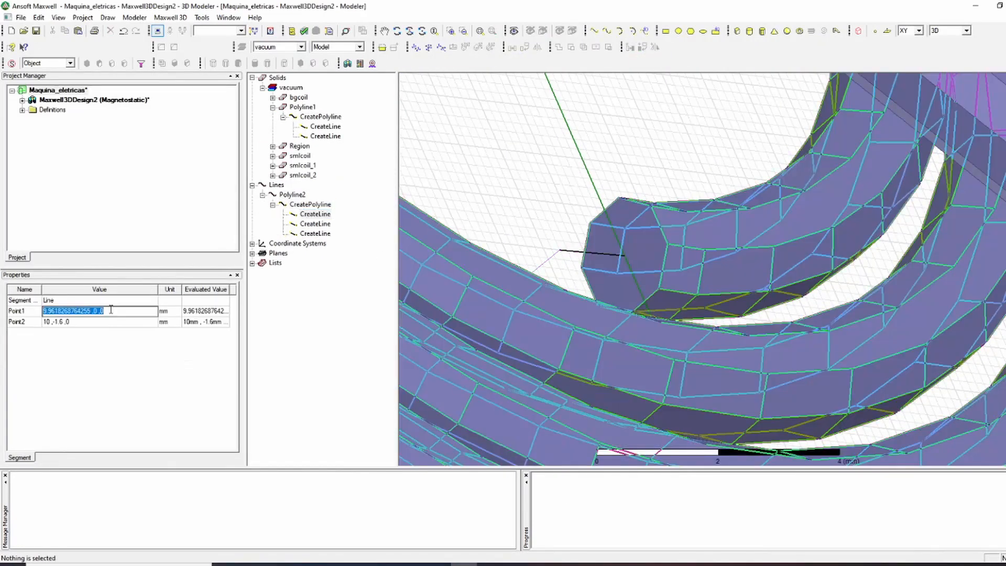
click(110, 322)
text(9.9618268764255 ,0 ,0)
text(-2)
- Edit Point2 of the inner-terminal polyline's second and third segments, basing each on the coordinates of that segment's Point1
click(315, 223)
click(110, 310)
click(110, 322)
text(9.9618268764255 ,-2 ,0)
key(BackSpace)
key(Return)
click(314, 234)
click(100, 311)
click(100, 322)
- Give the inner-terminal polyline Polyline2 a Rectangle cross-section with a width of 1.2 mm and a height of 1.2 mm
right_click(300, 206)
click(81, 355)
click(81, 375)
text(1.2)
key(Return)
text(1.2)
key(Return)
scroll(633, 215, down, 5)
alt+drag(633, 215, 887, 173)
scroll(755, 130, down, 5)
scroll(572, 370, down, 3)
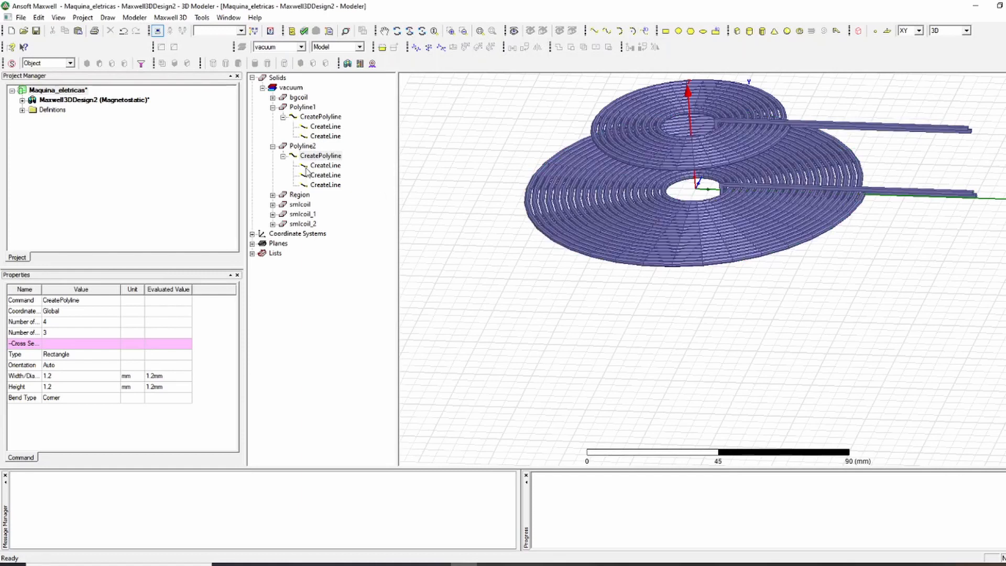
- Copy the big coil's name bgcoil and use it to rename the outer-terminal solid Polyline1
click(302, 146)
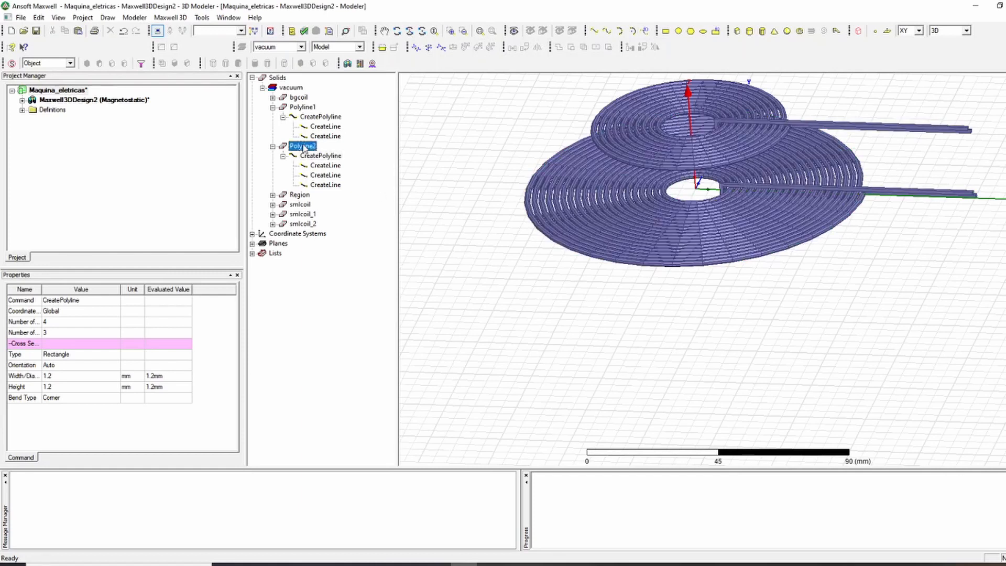
click(302, 108)
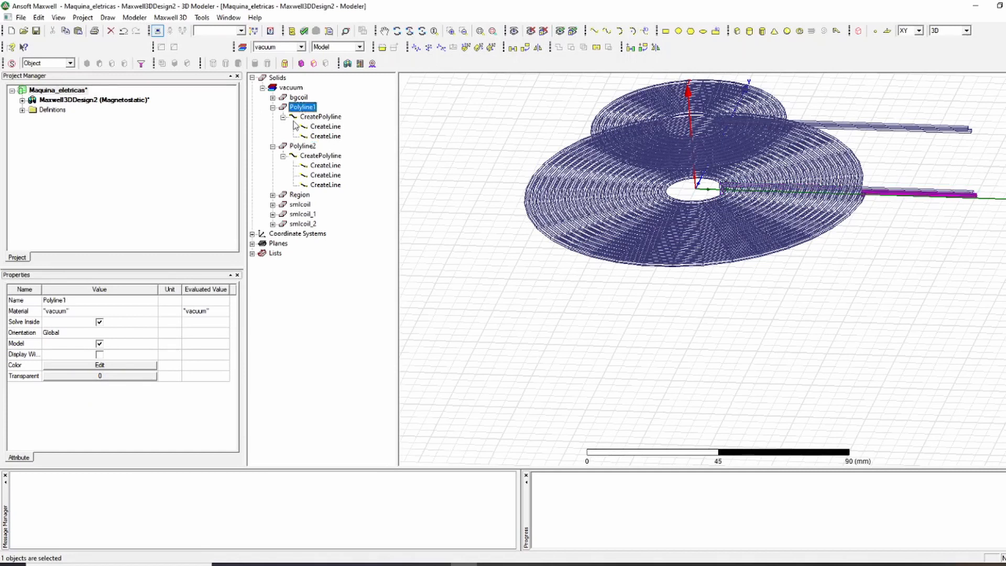
click(297, 97)
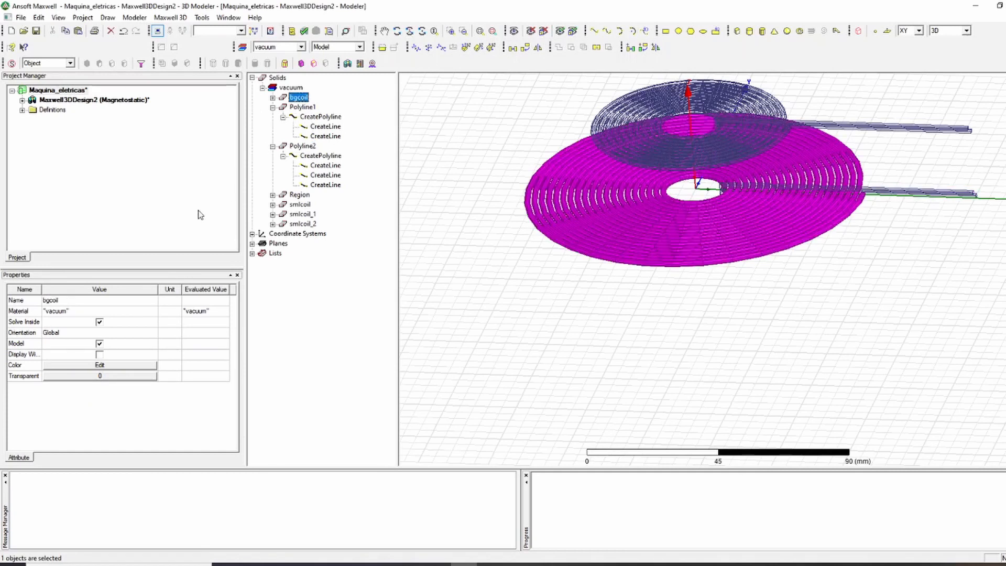
click(82, 301)
key(ctrl+c)
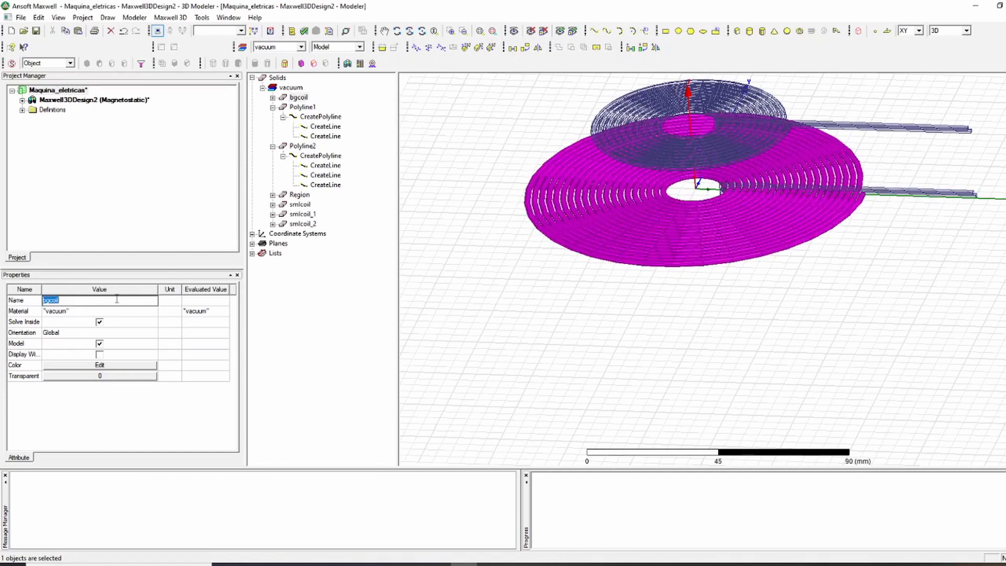
click(302, 107)
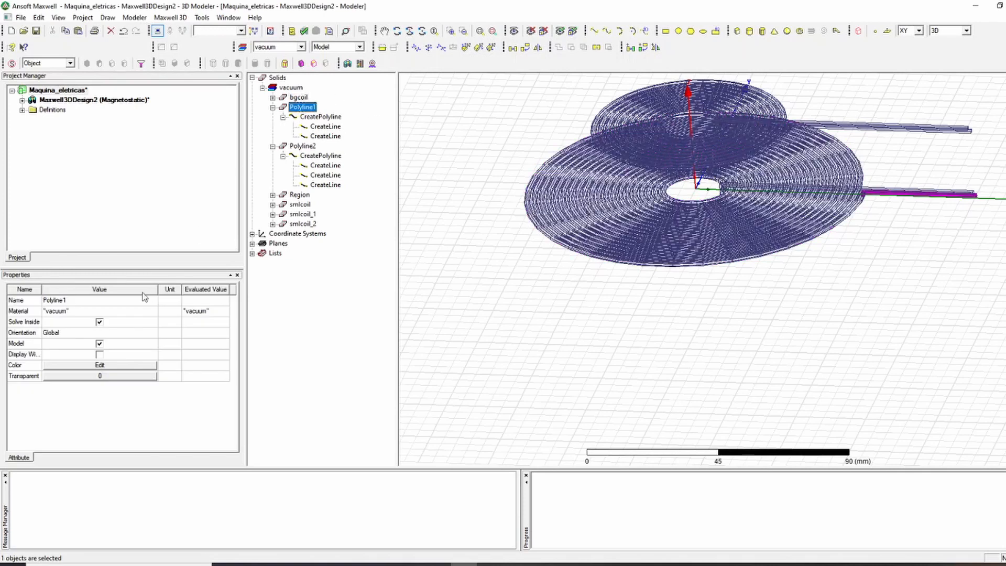
click(85, 300)
key(ctrl+v)
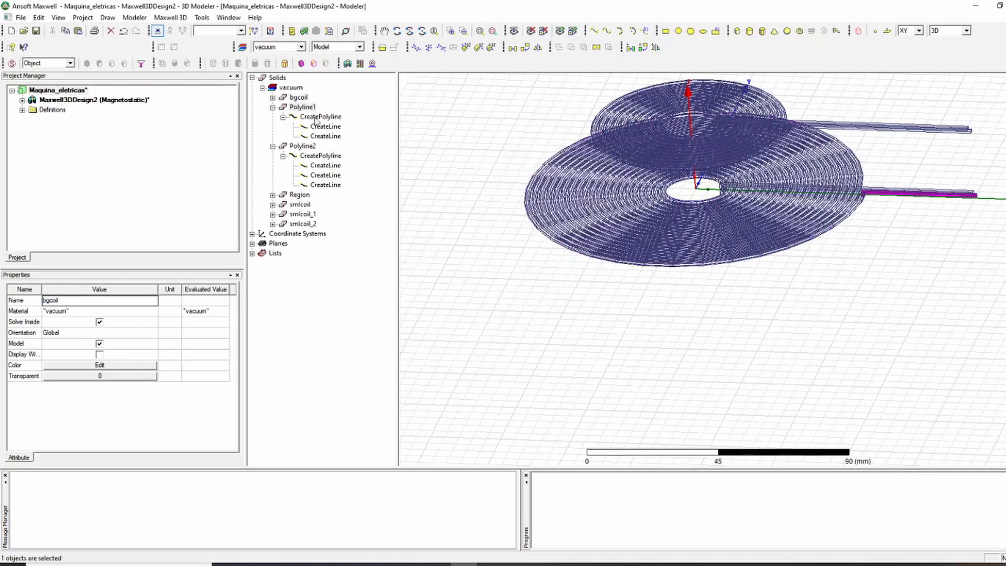
double_click(294, 145)
click(539, 371)
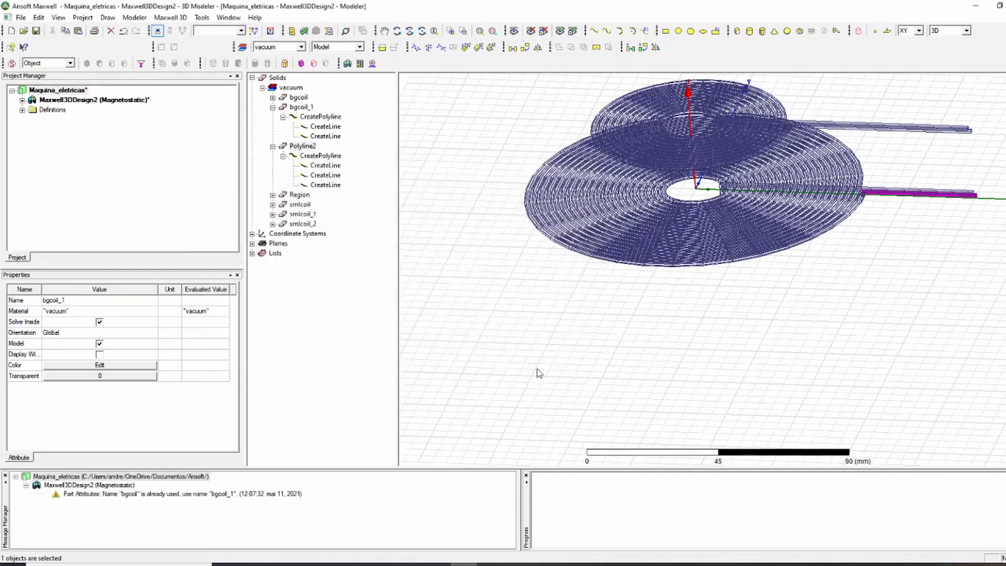
- Rename the inner-terminal solid Polyline2 with the name bgcoil and collapse the outer terminal's history
click(296, 147)
click(108, 303)
text(bgcoil)
key(Return)
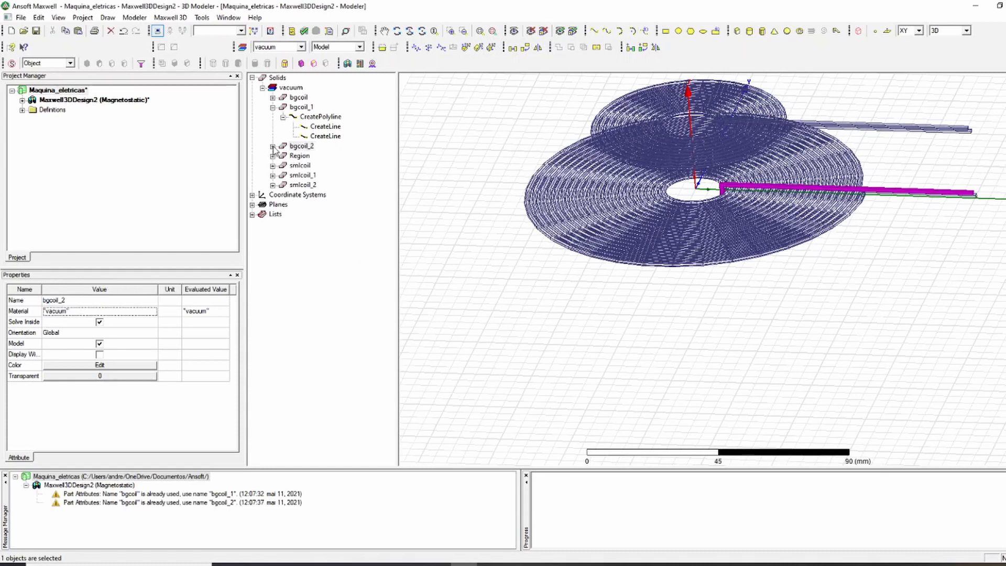
click(273, 107)
- Expand the Region object's history and show the Region in the active view
click(272, 127)
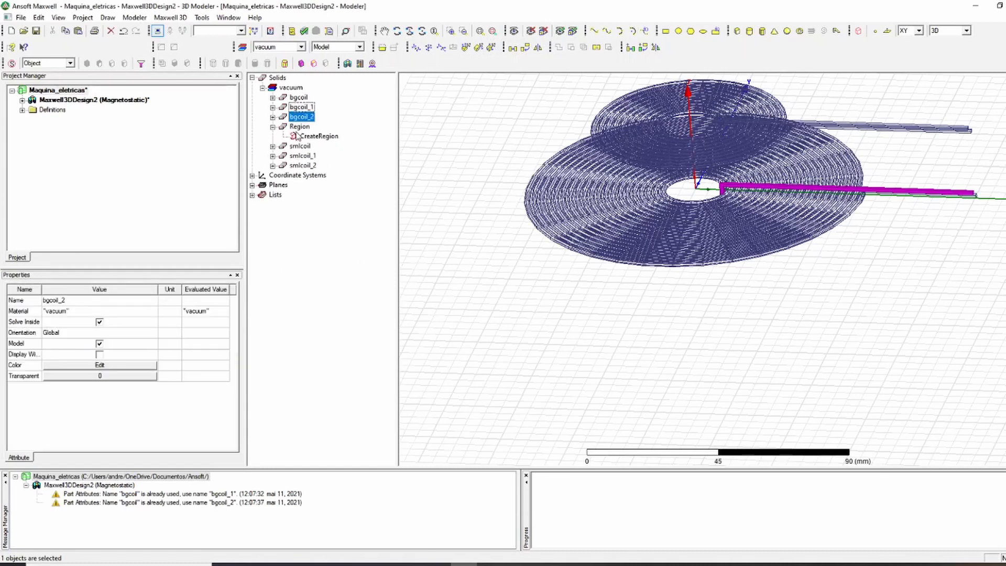
click(308, 136)
click(289, 127)
scroll(741, 132, down, 2)
scroll(942, 257, down, 3)
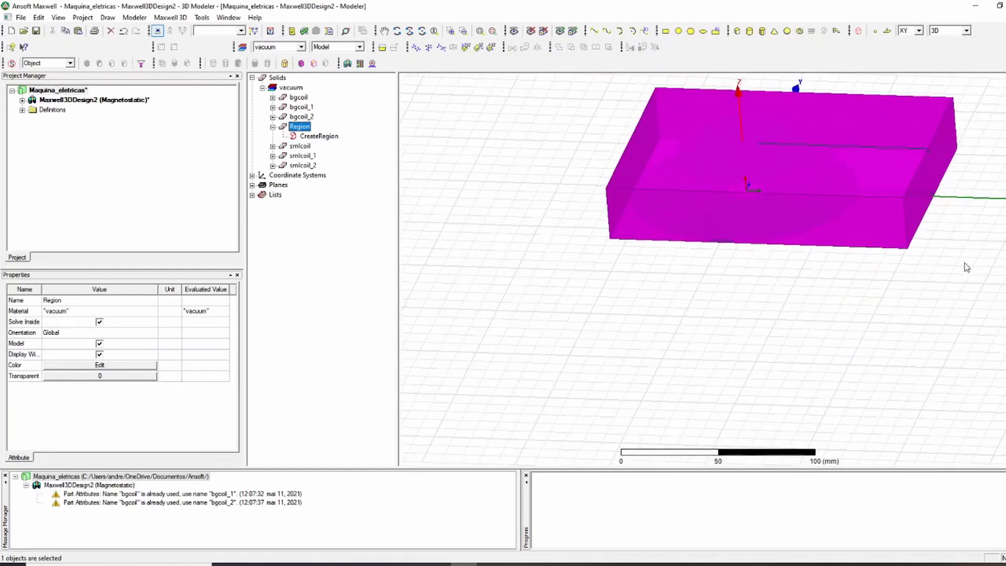
scroll(901, 267, up, 1)
click(578, 188)
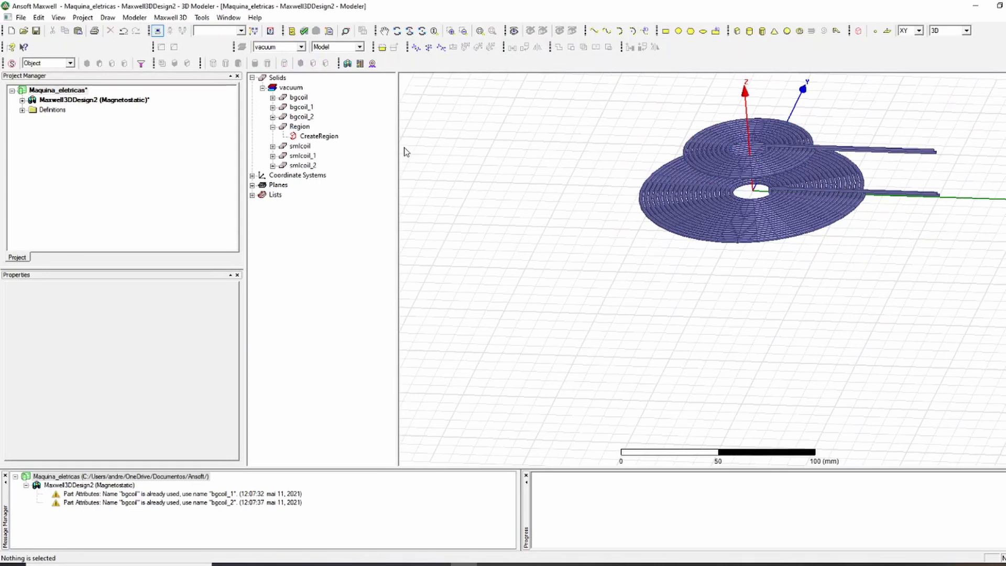
right_click(300, 128)
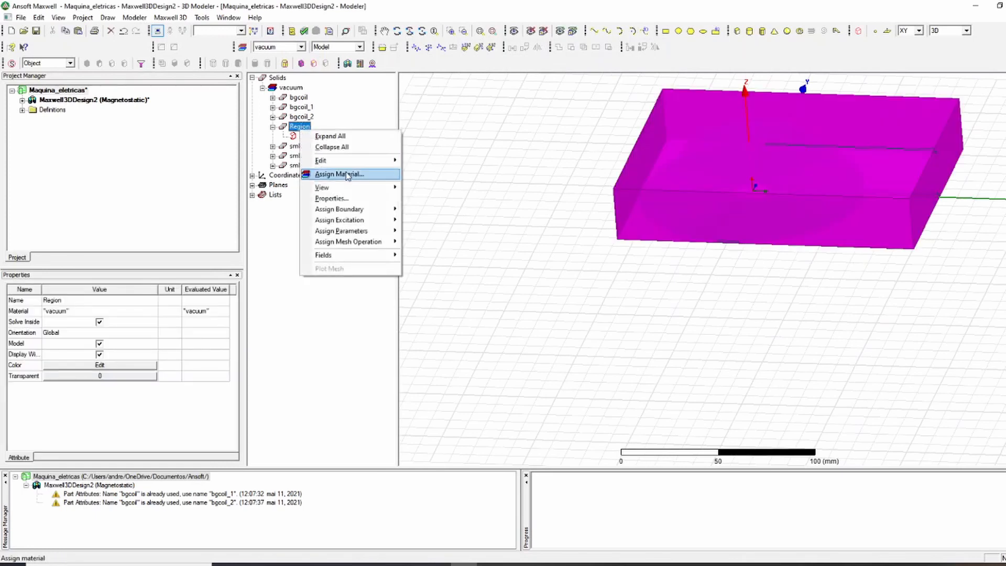
mouse_move(391, 188)
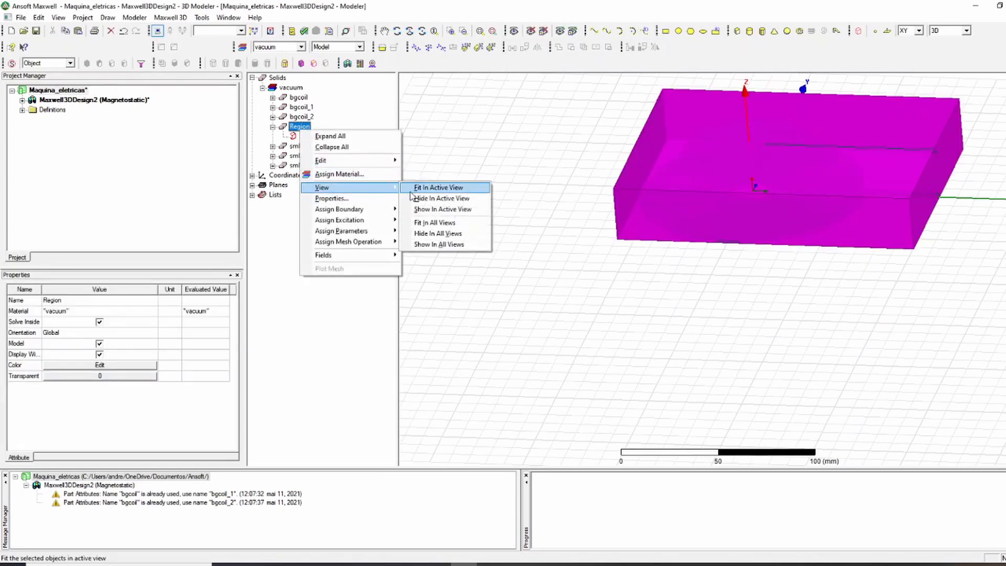
click(437, 208)
click(624, 261)
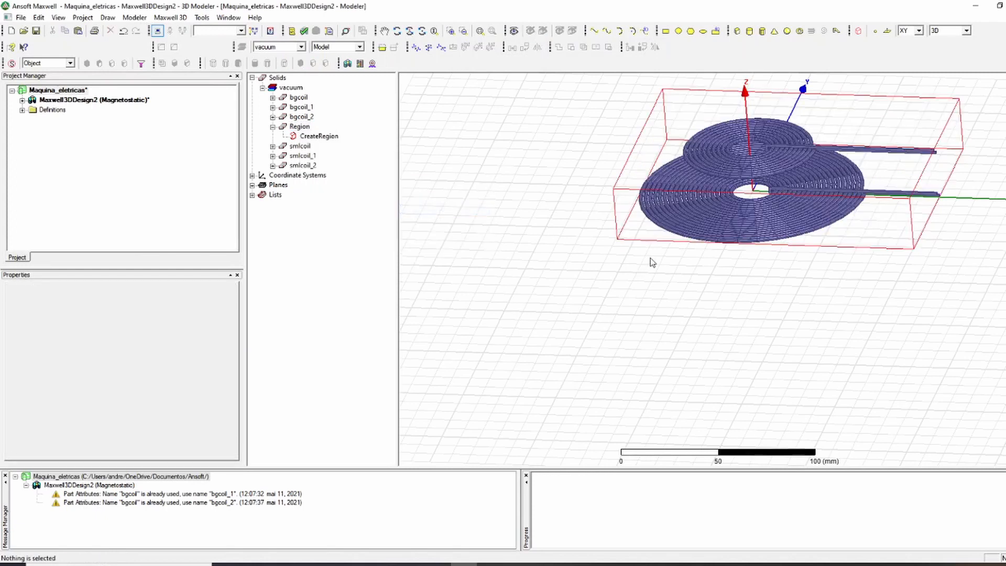
- Edit the CreateRegion properties, setting the percentage-offset padding to 25 for -X and 40 for both +Y and -Y
scroll(1005, 137, up, 5)
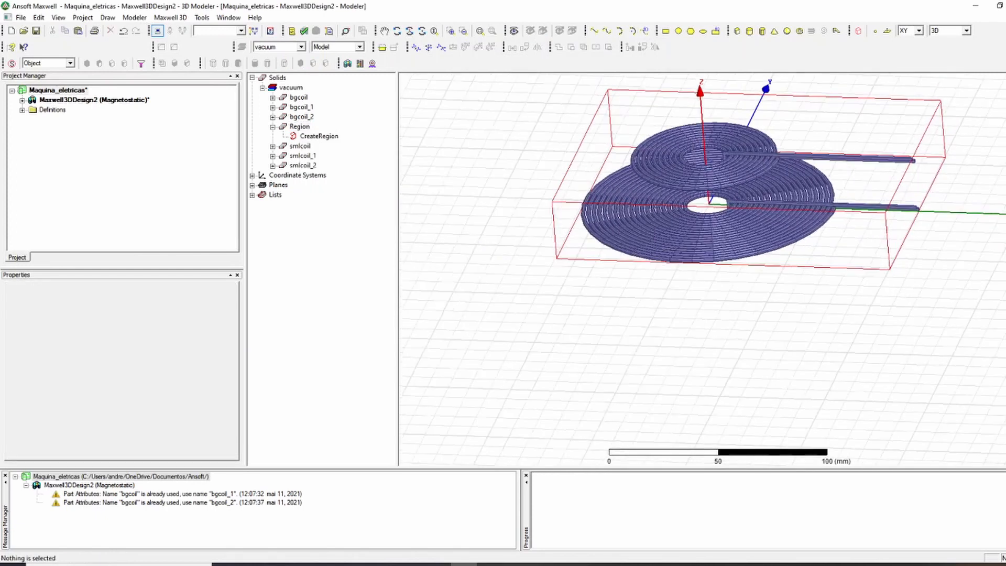
drag(930, 313, 898, 281)
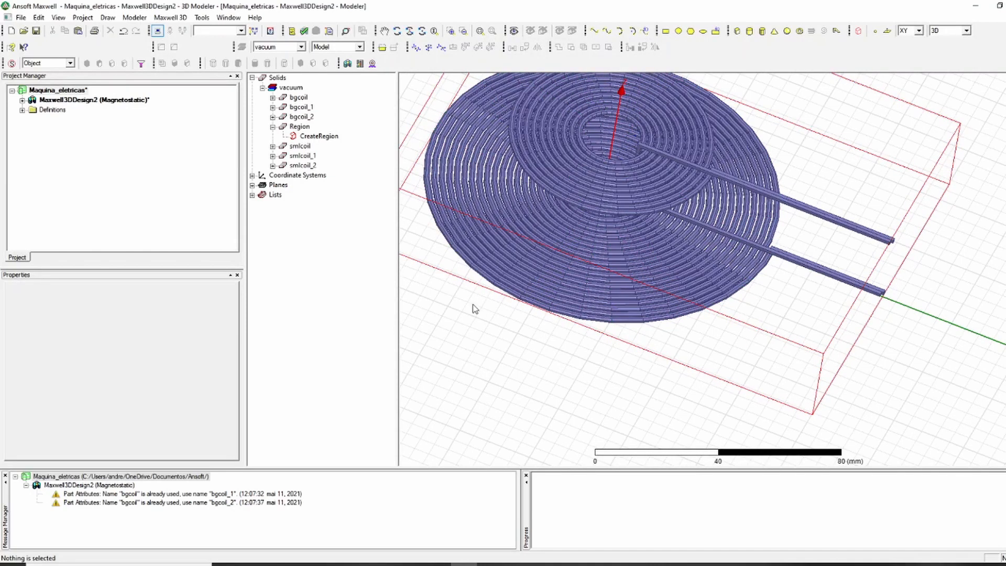
alt+drag(539, 388, 534, 361)
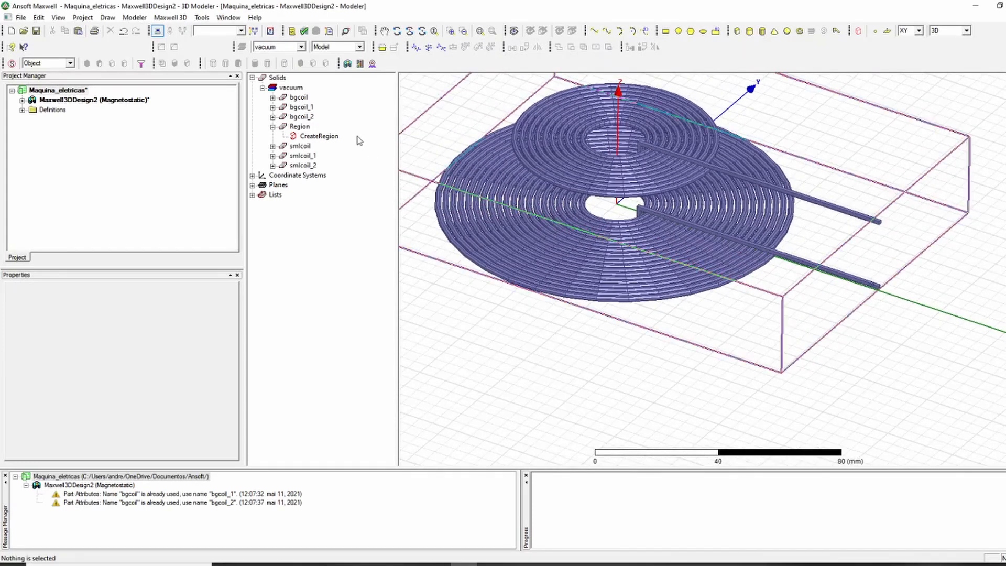
double_click(322, 137)
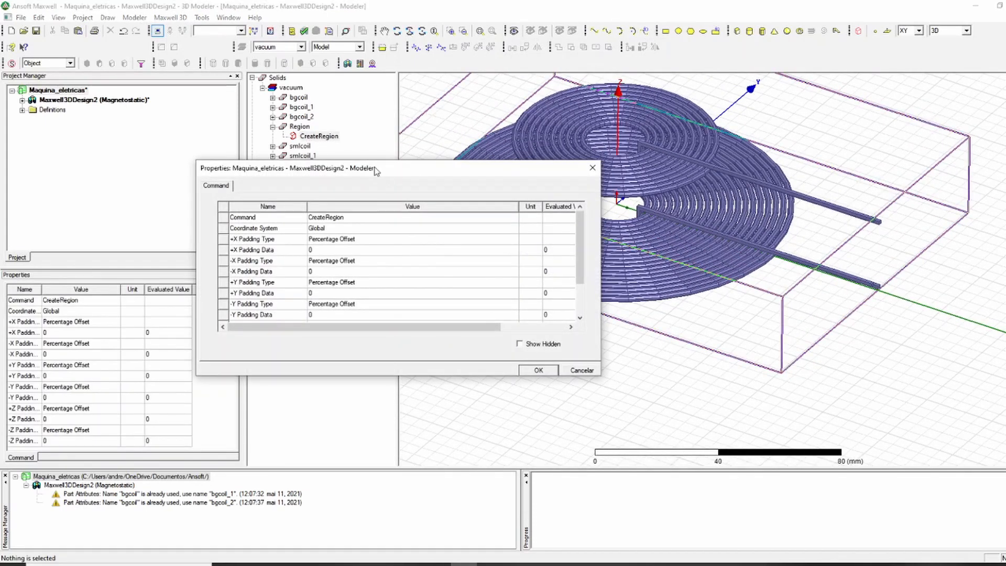
drag(377, 168, 273, 138)
drag(353, 136, 252, 107)
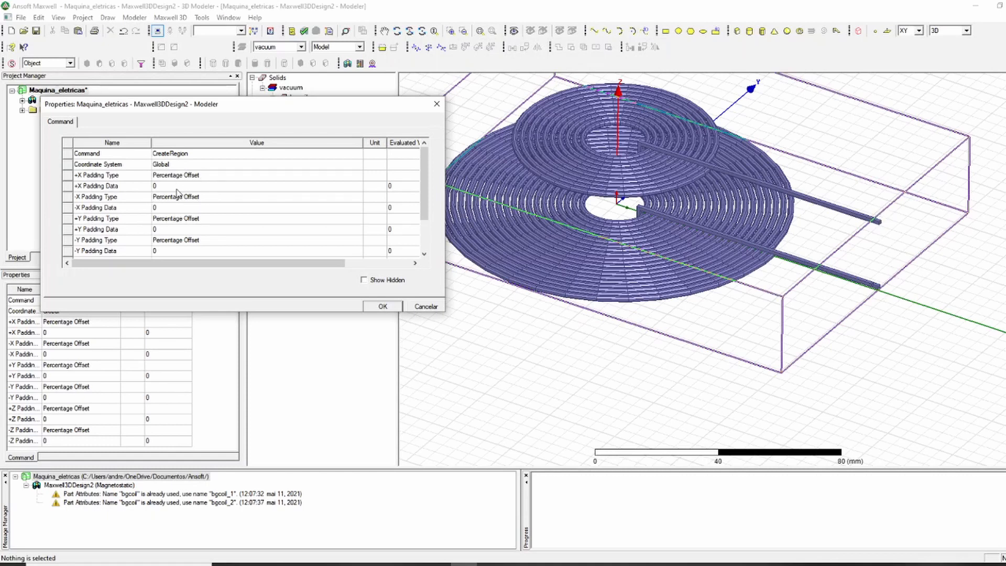
click(165, 208)
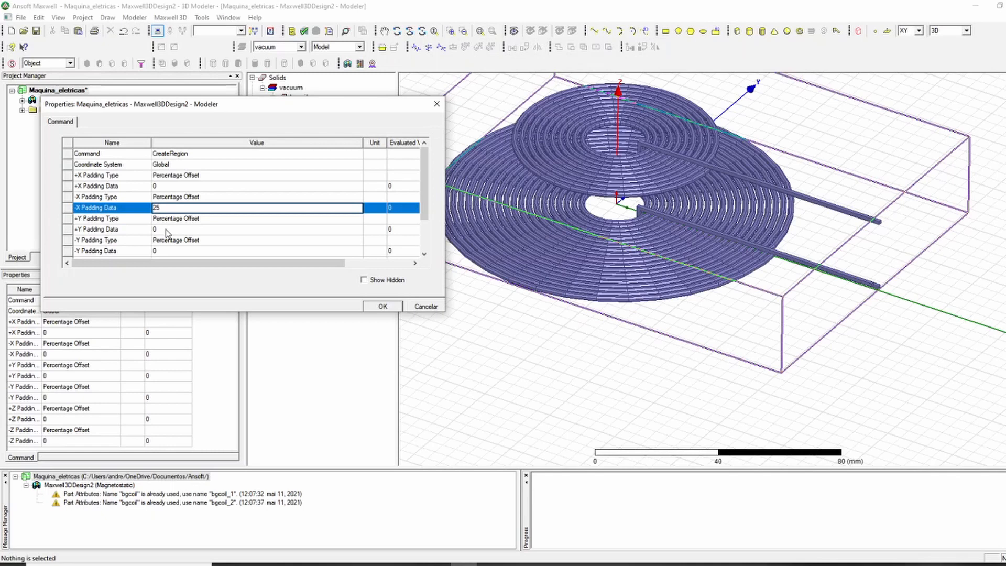
click(166, 230)
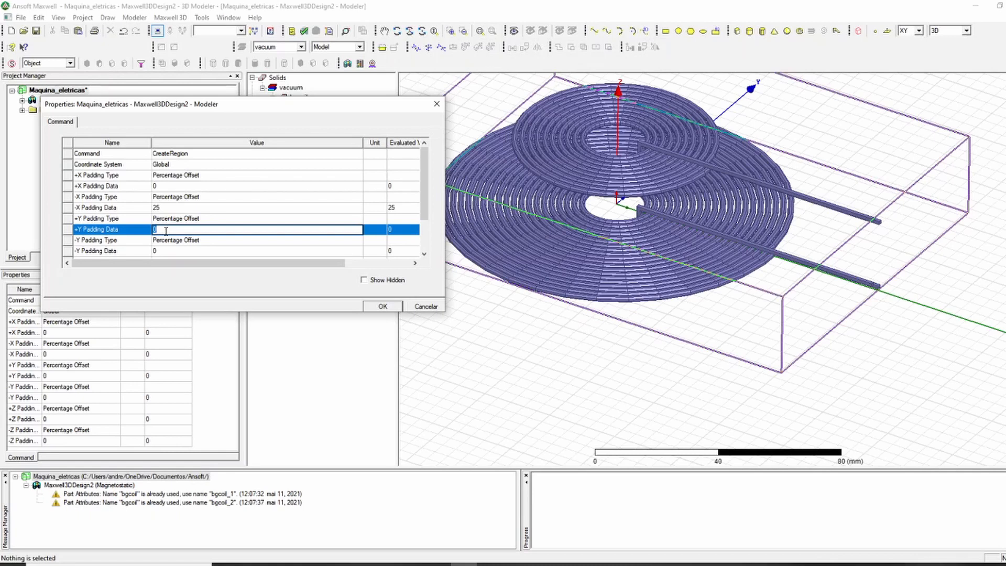
text(40)
click(169, 251)
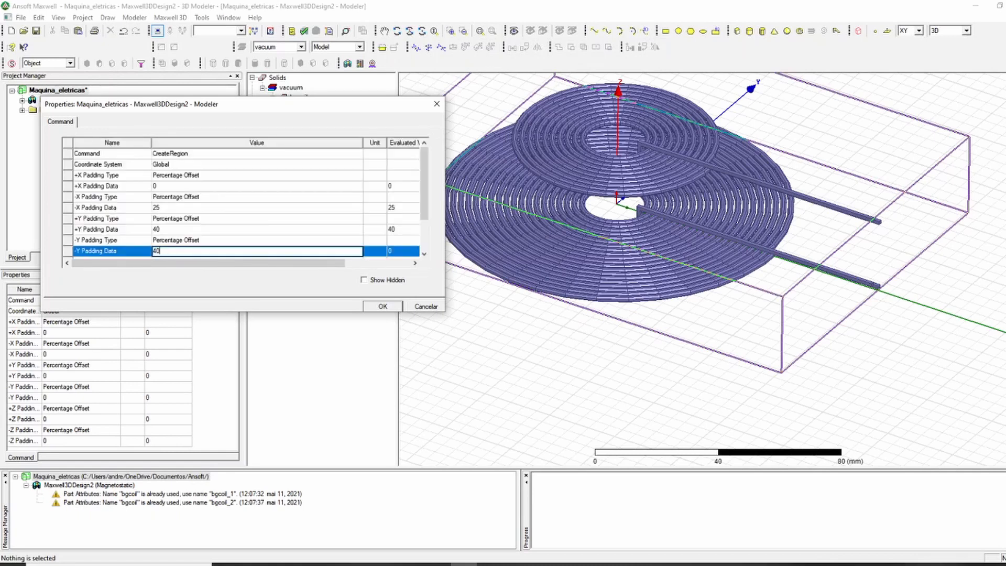
scroll(243, 204, down, 2)
scroll(244, 204, up, 1)
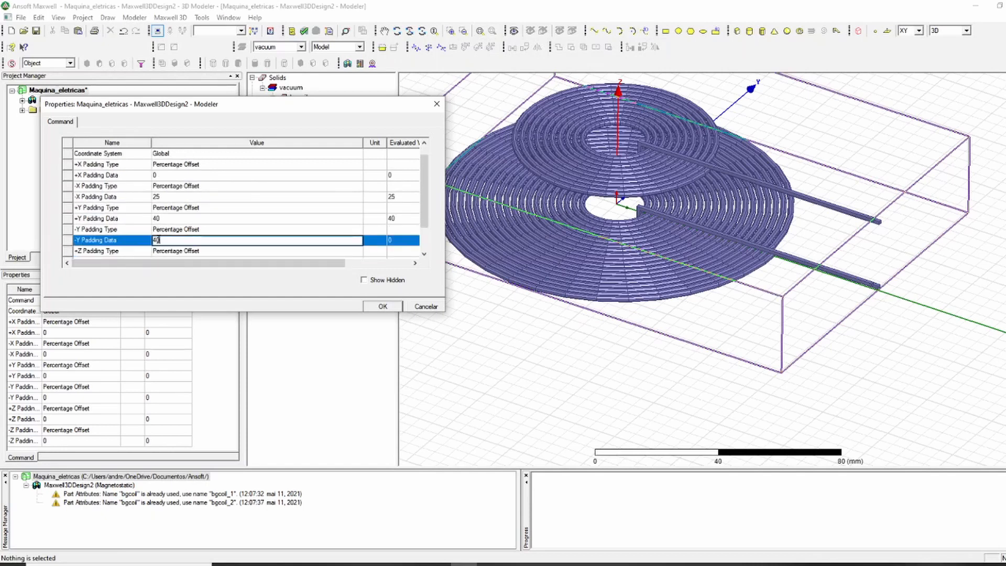
scroll(158, 239, down, 1)
- Set the region's +Z and -Z Padding Data to 40 each and apply the padding changes
click(163, 229)
scroll(163, 229, down, 2)
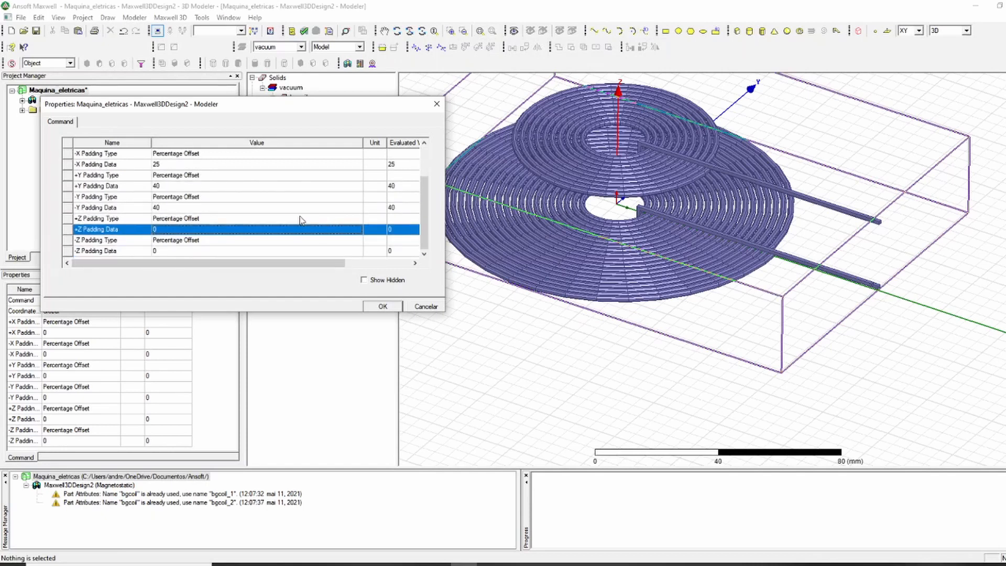
click(269, 229)
text(40)
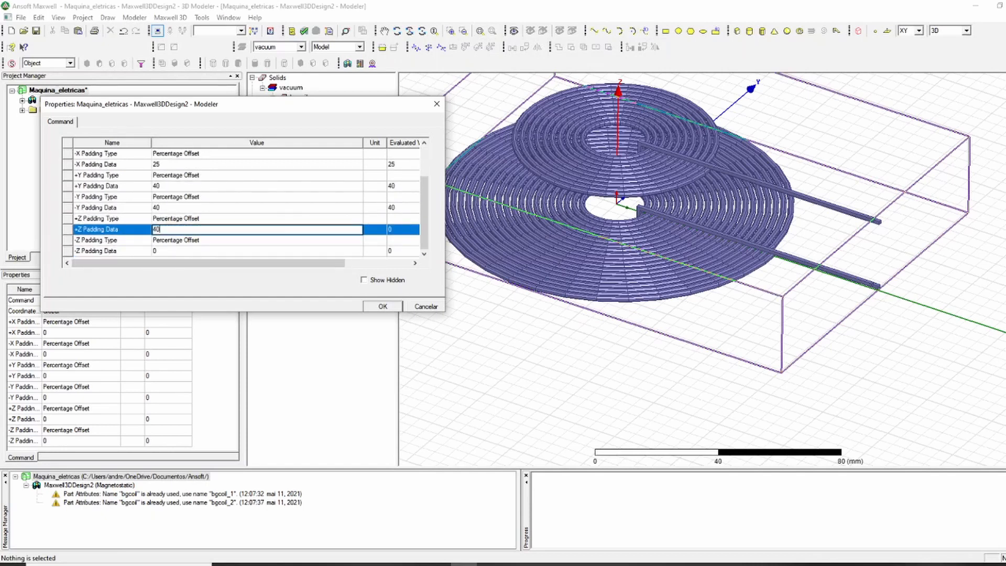
click(174, 251)
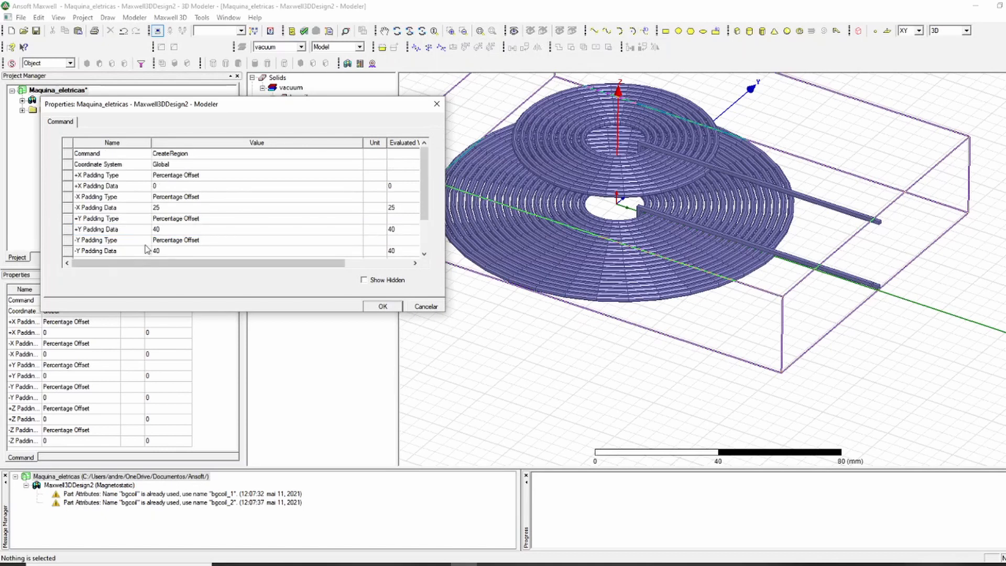
scroll(139, 255, down, 2)
click(375, 307)
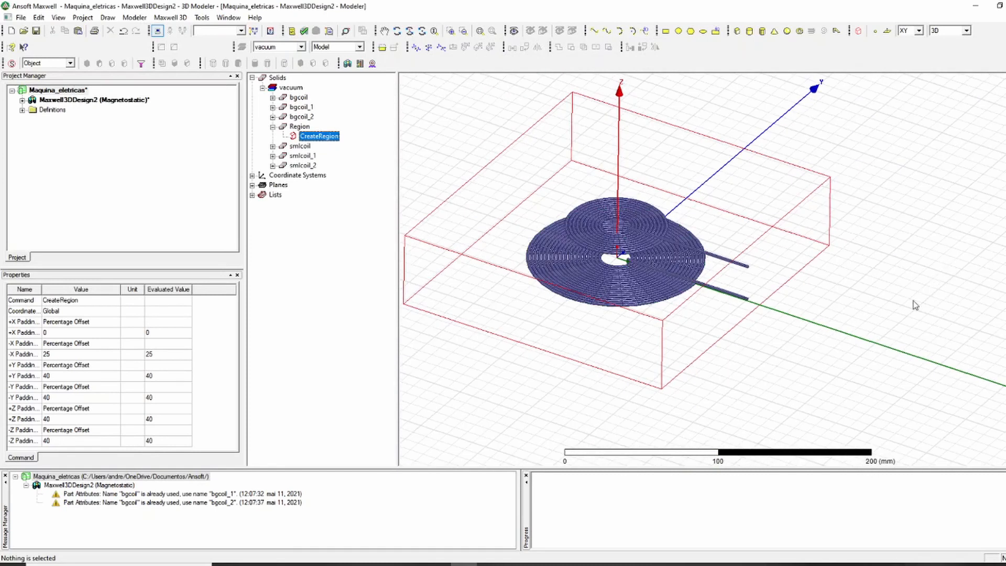
- Edit the CreateRegion properties, setting both the +Z and -Z Padding Data to 100
scroll(861, 347, up, 2)
alt+drag(729, 345, 702, 343)
click(319, 137)
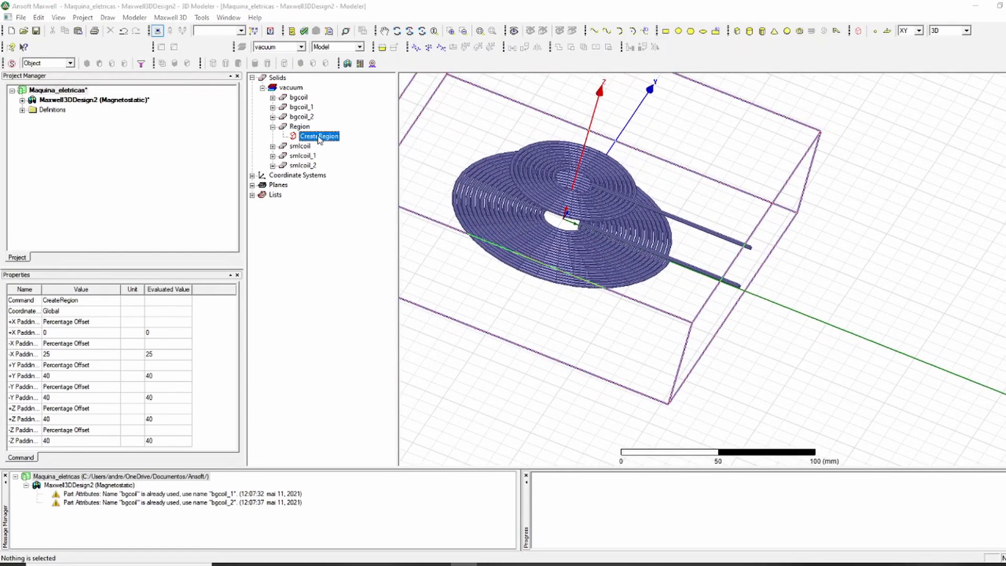
double_click(318, 137)
scroll(313, 206, down, 3)
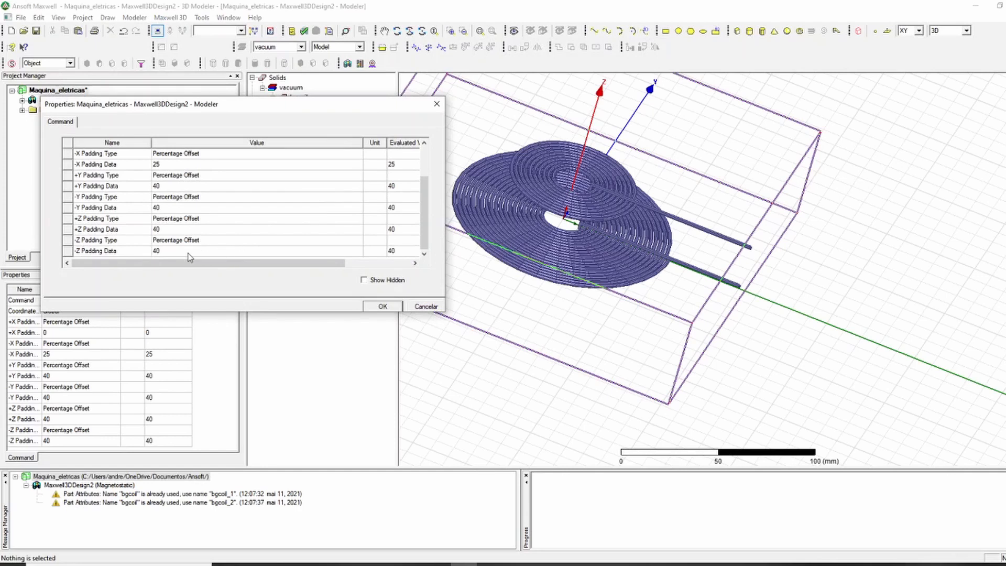
click(166, 230)
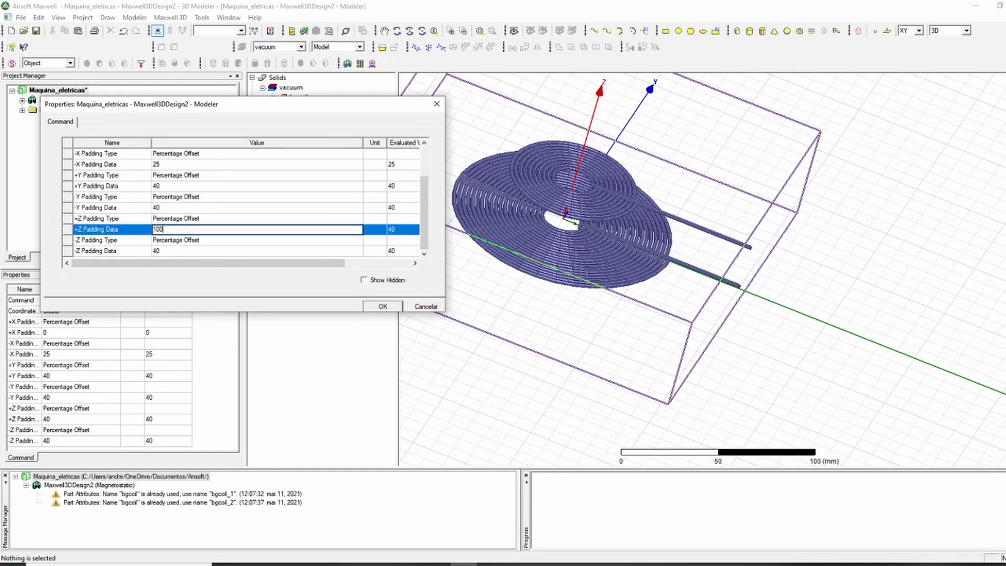
click(167, 254)
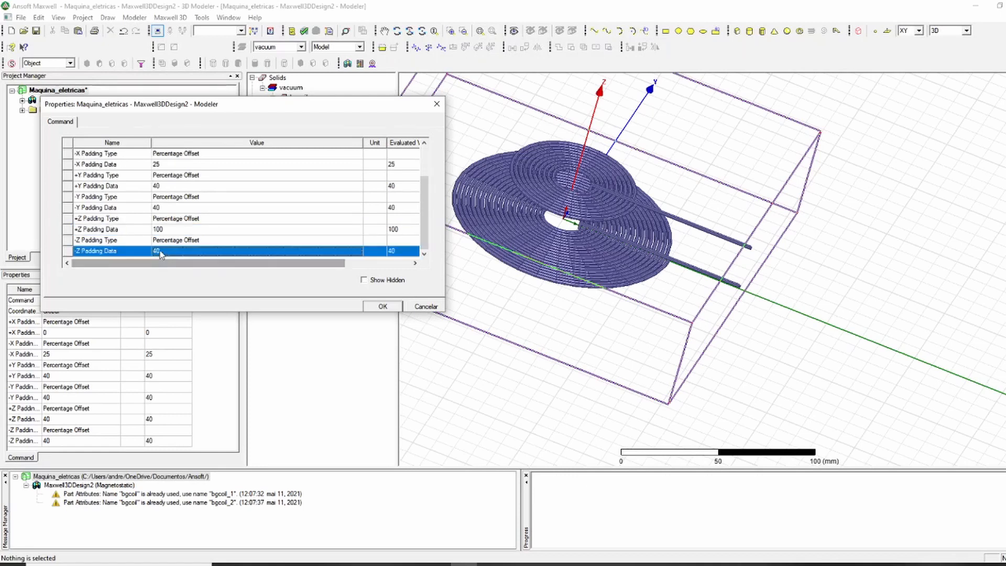
click(167, 251)
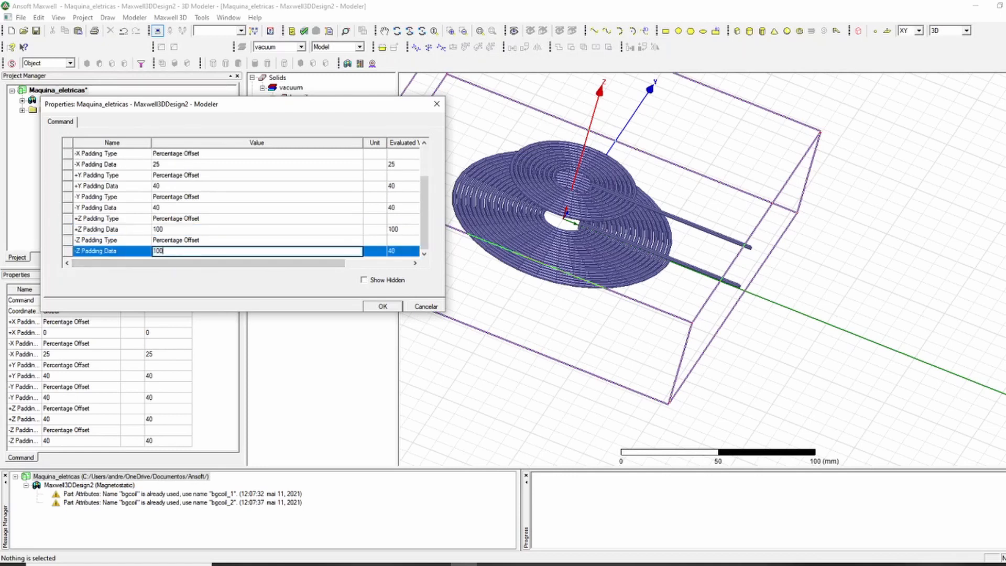
click(379, 307)
- Hide the Region object in the active view
scroll(658, 323, down, 3)
drag(594, 391, 502, 280)
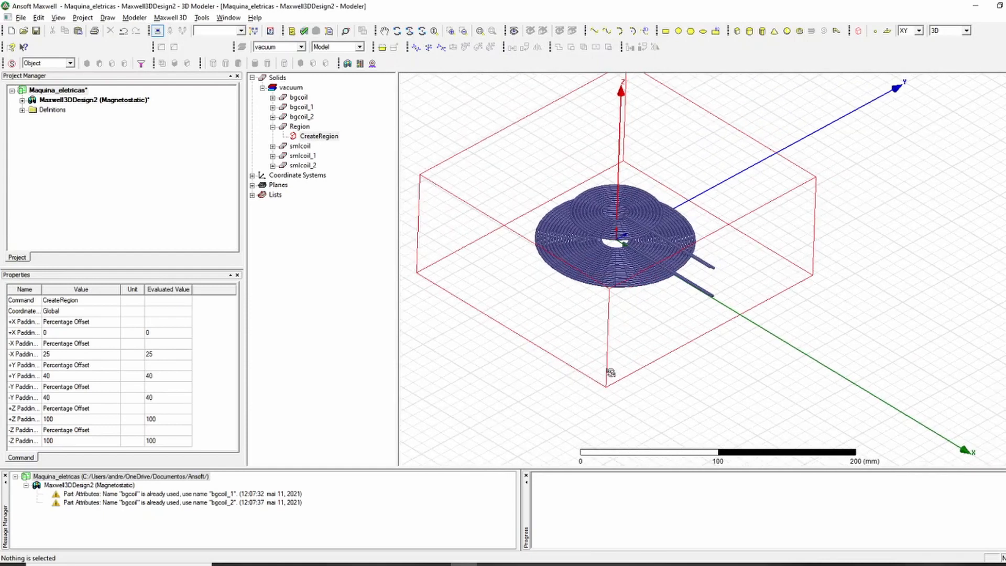
right_click(298, 126)
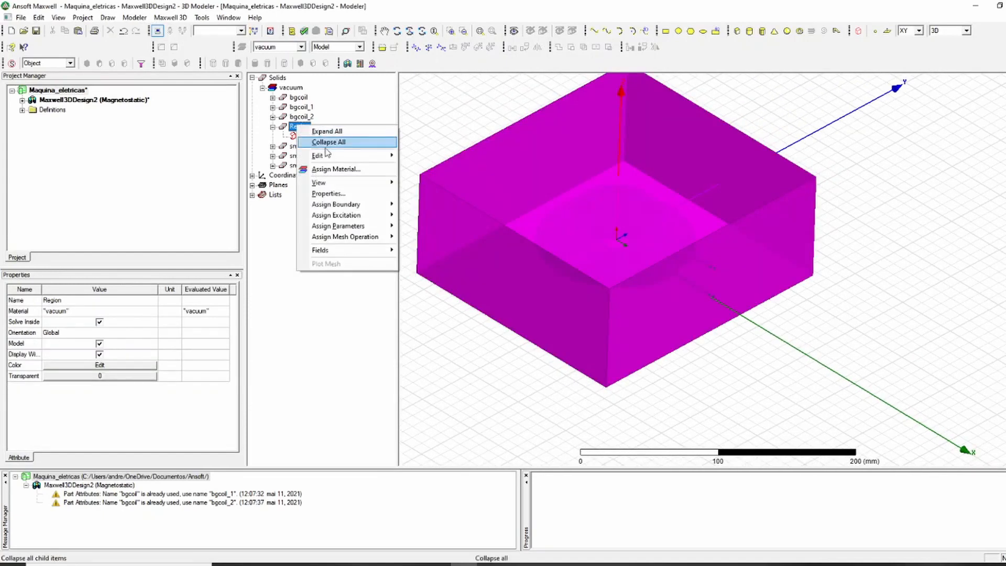
mouse_move(377, 183)
click(442, 193)
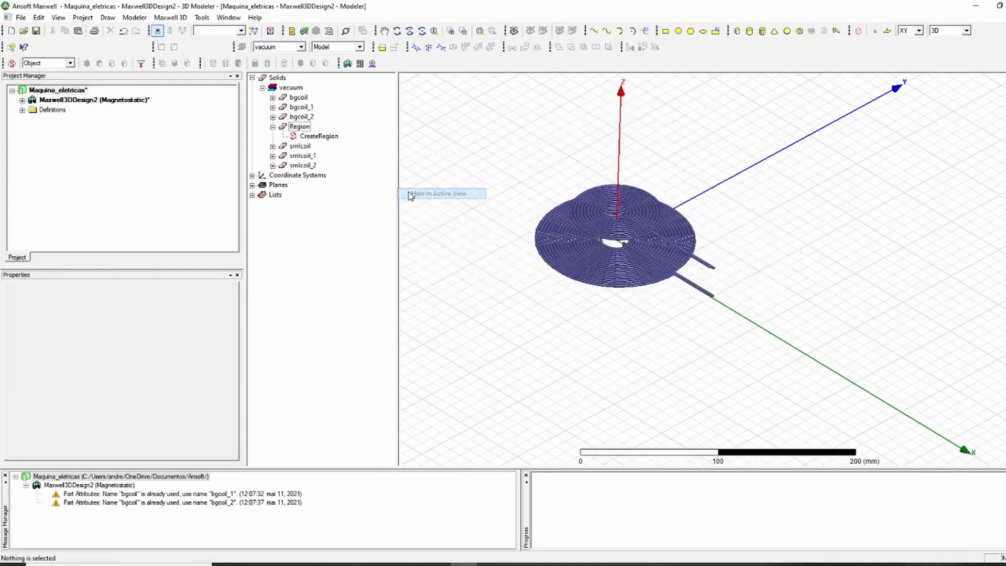
- Unite smlcoil, smlcoil_1 and smlcoil_2 into a single solid with the Boolean Unite operation
scroll(648, 178, up, 2)
scroll(648, 180, up, 1)
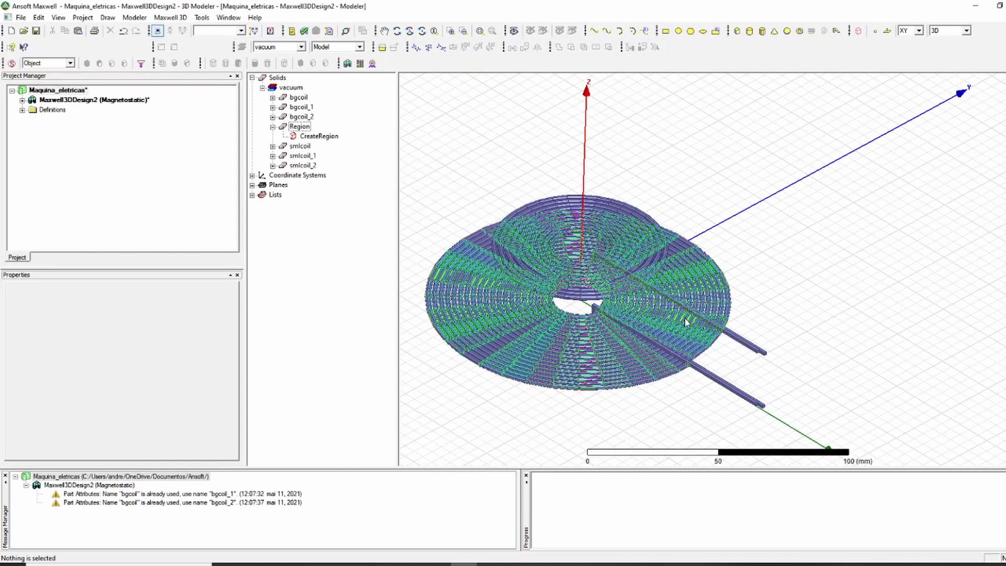
scroll(623, 243, up, 3)
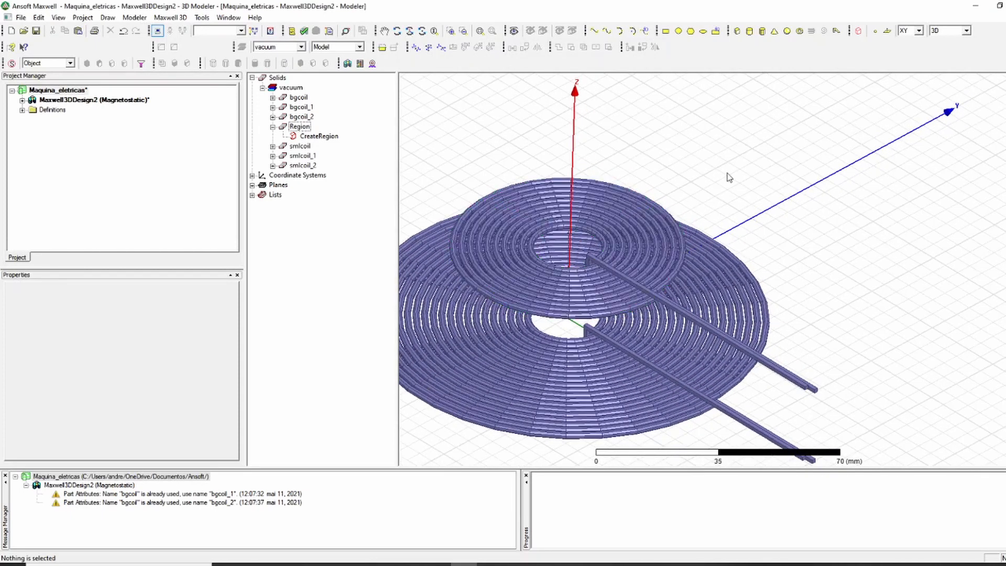
click(603, 191)
ctrl+click(305, 156)
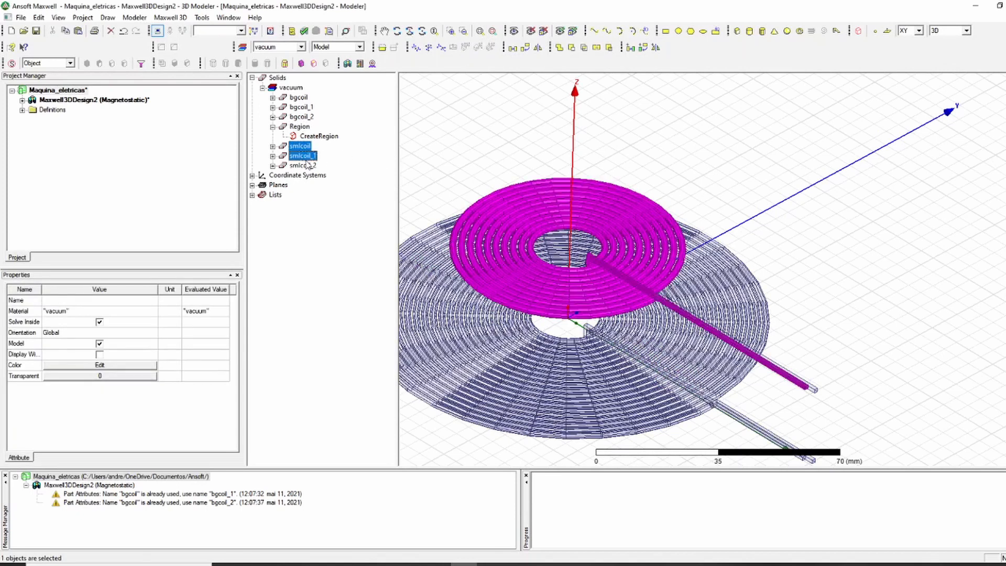
ctrl+click(306, 167)
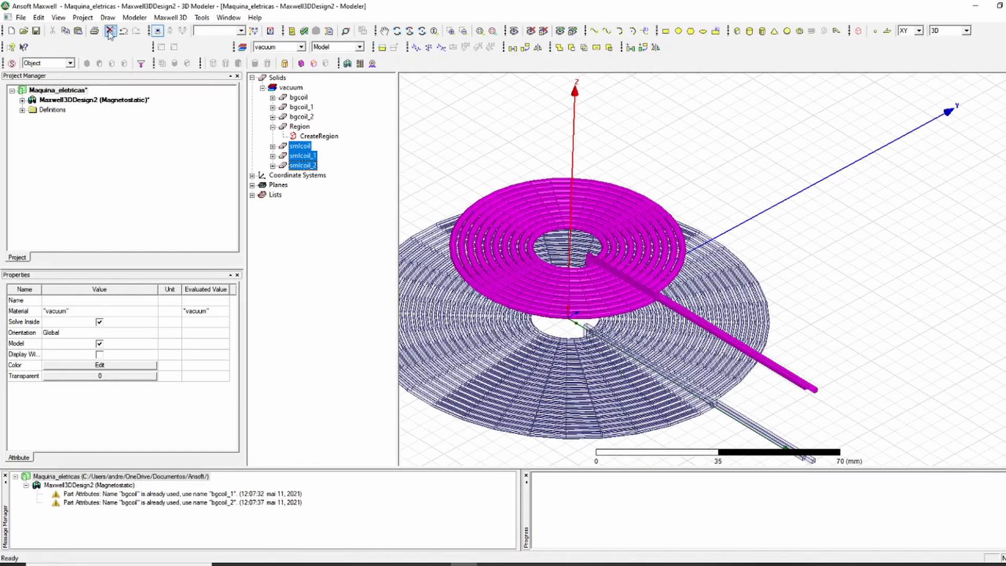
click(87, 19)
mouse_move(106, 18)
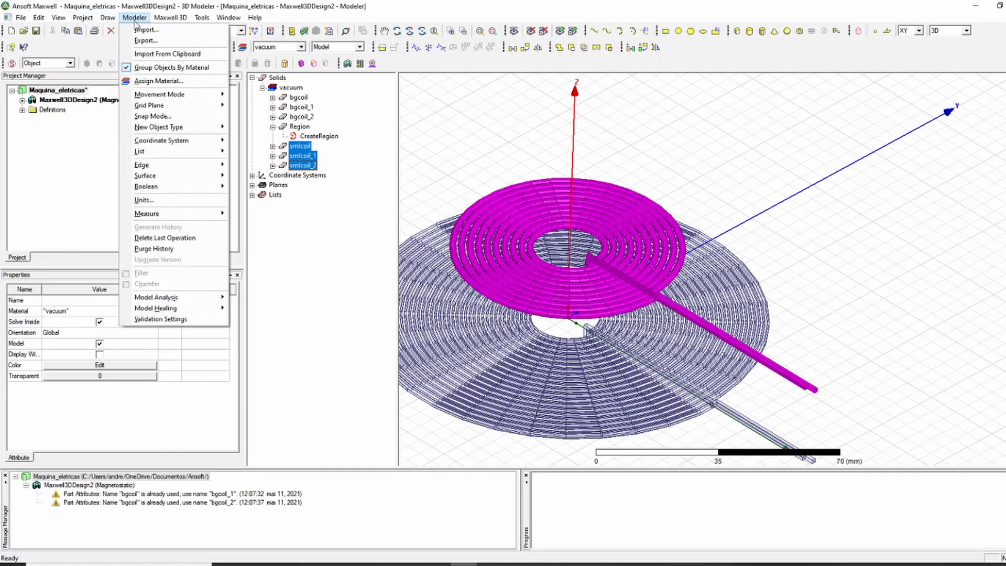
mouse_move(161, 188)
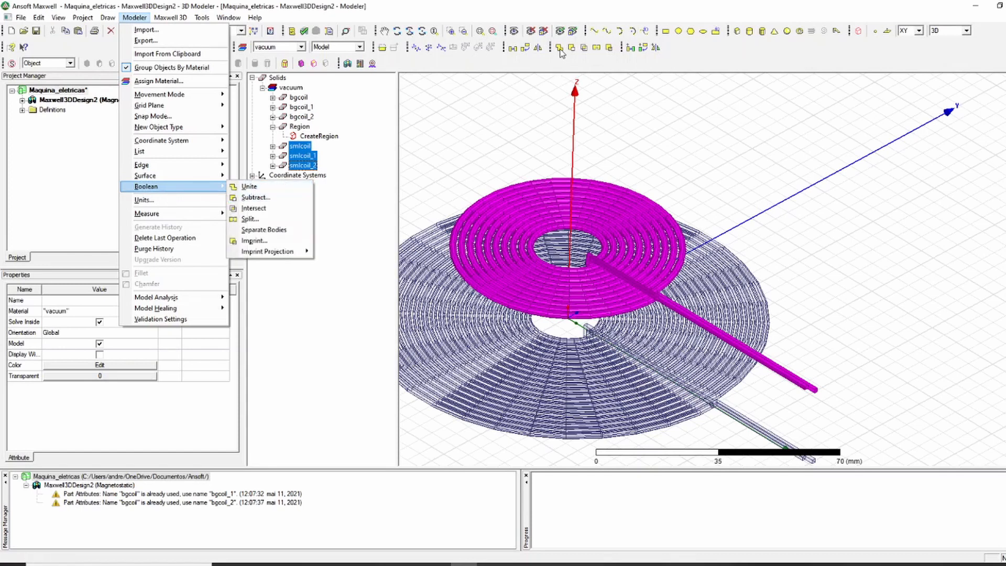
click(248, 187)
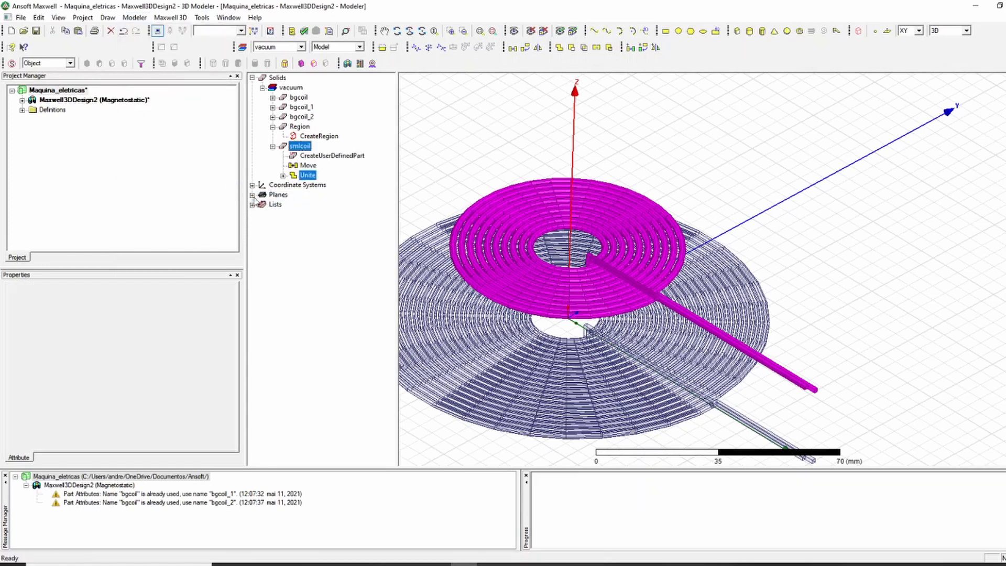
- Unite bgcoil_2, bgcoil_1 and bgcoil into a single solid and clear the selection
click(301, 116)
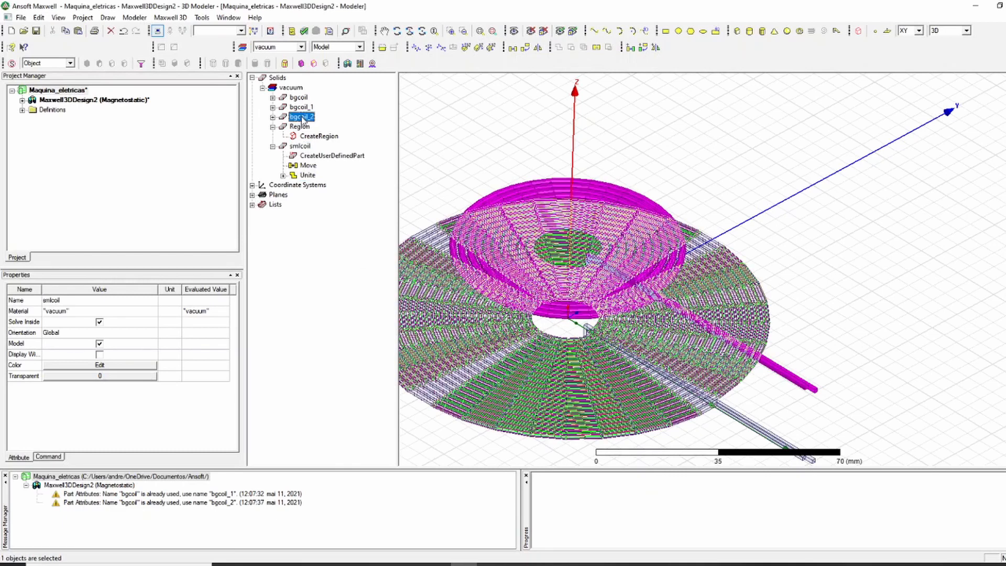
shift+click(297, 98)
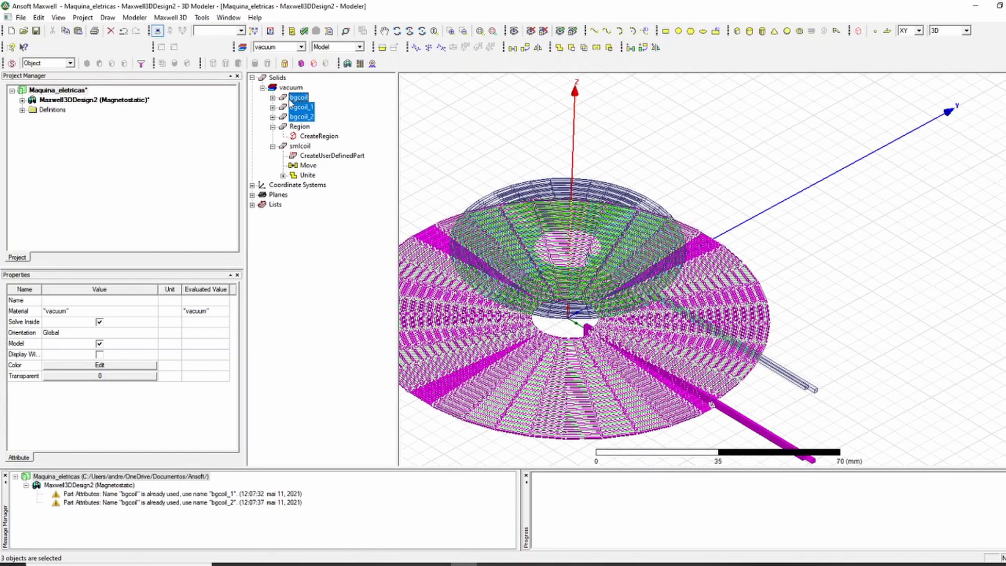
click(559, 47)
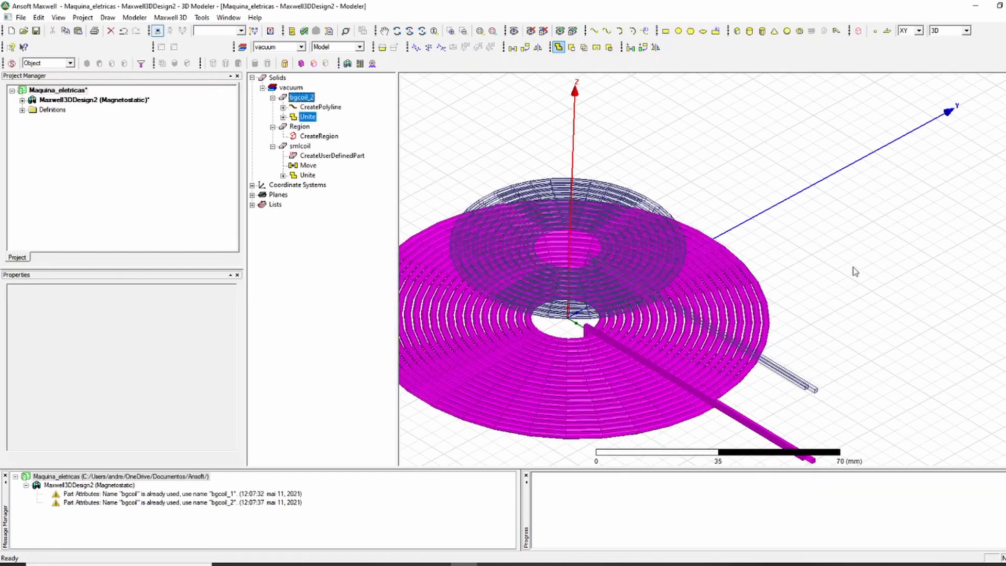
click(876, 337)
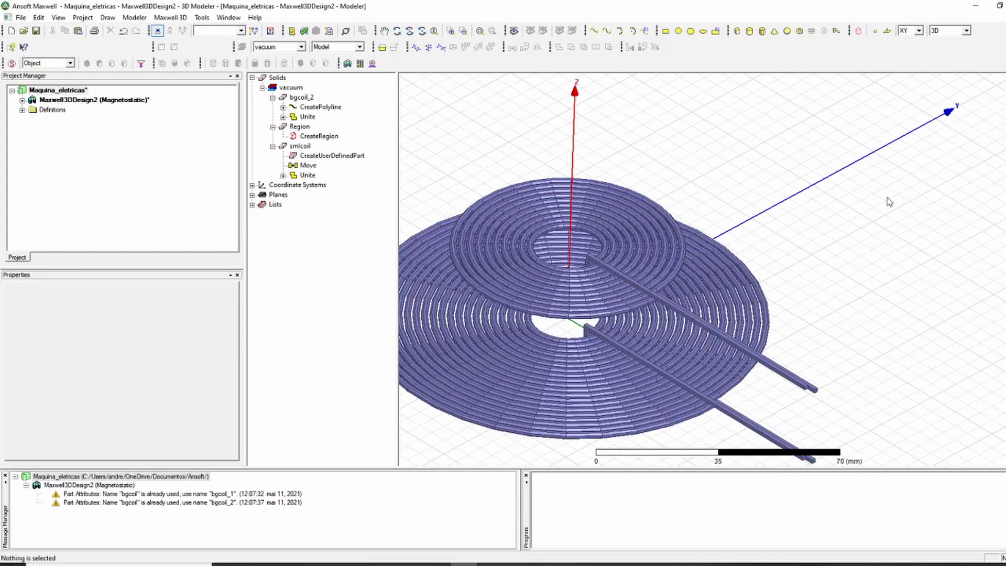
- Expand the Maxwell3DDesign2 project branch and switch to face selection for the small coil's terminal ends
scroll(802, 274, down, 2)
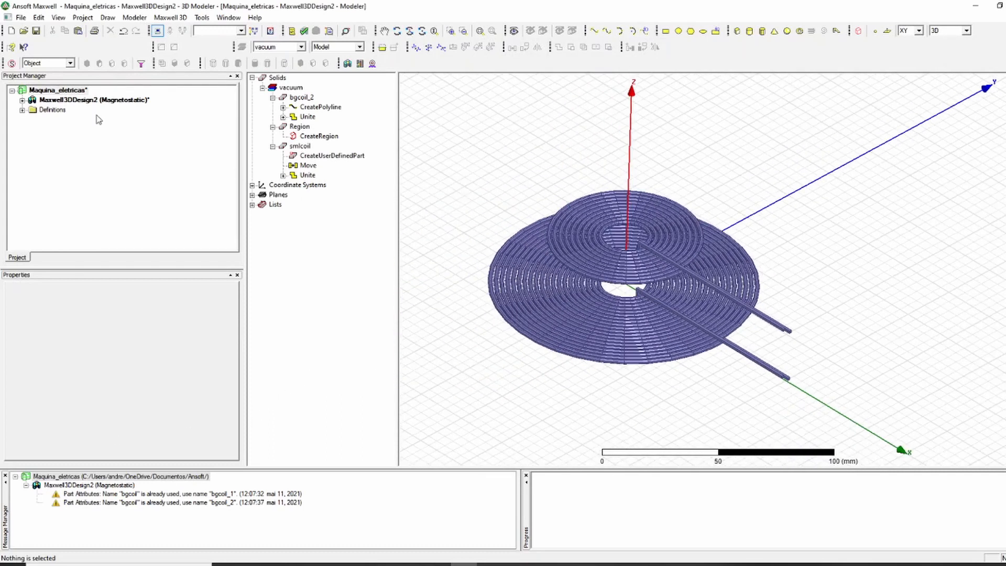
click(22, 100)
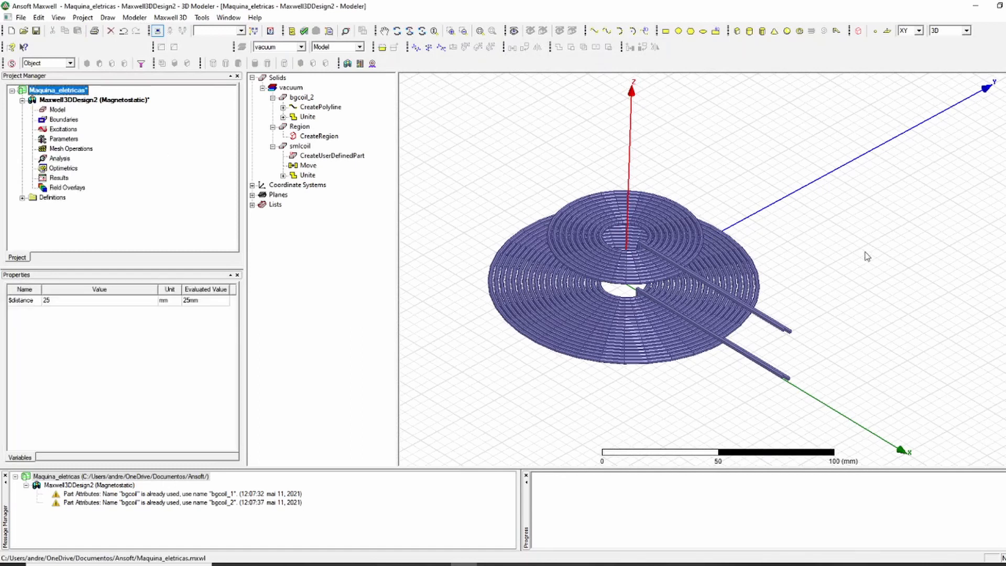
scroll(777, 332, up, 3)
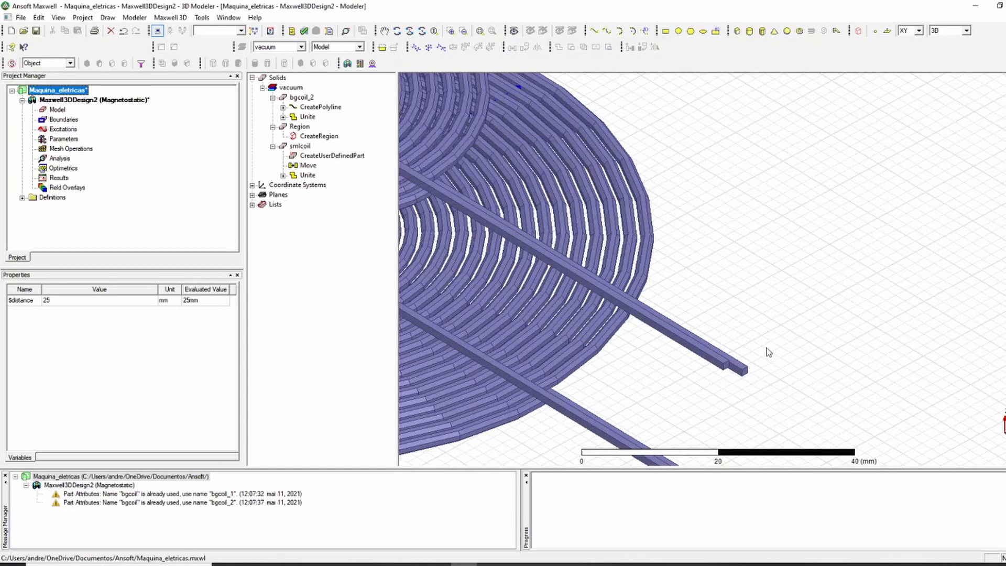
scroll(766, 349, up, 4)
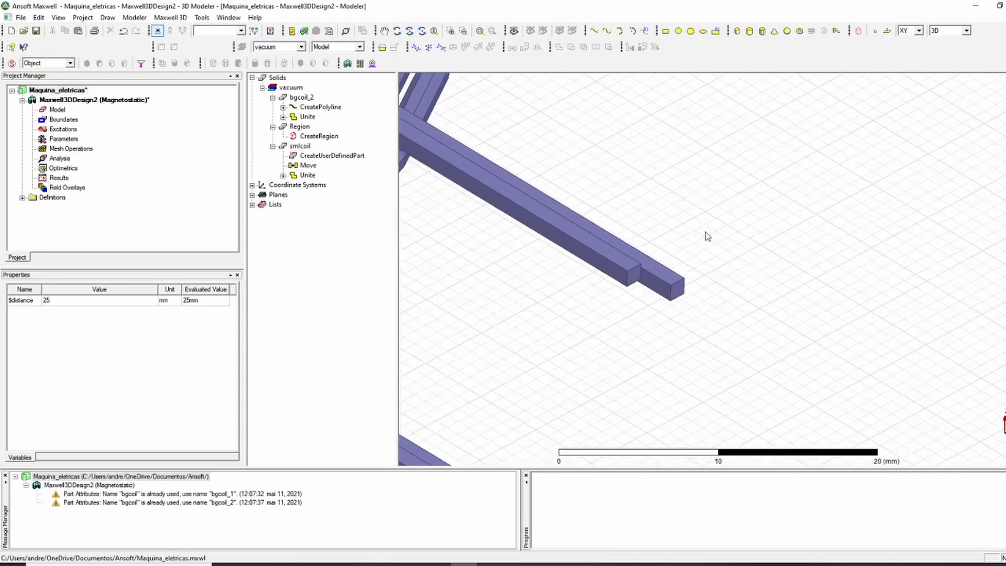
scroll(704, 258, down, 4)
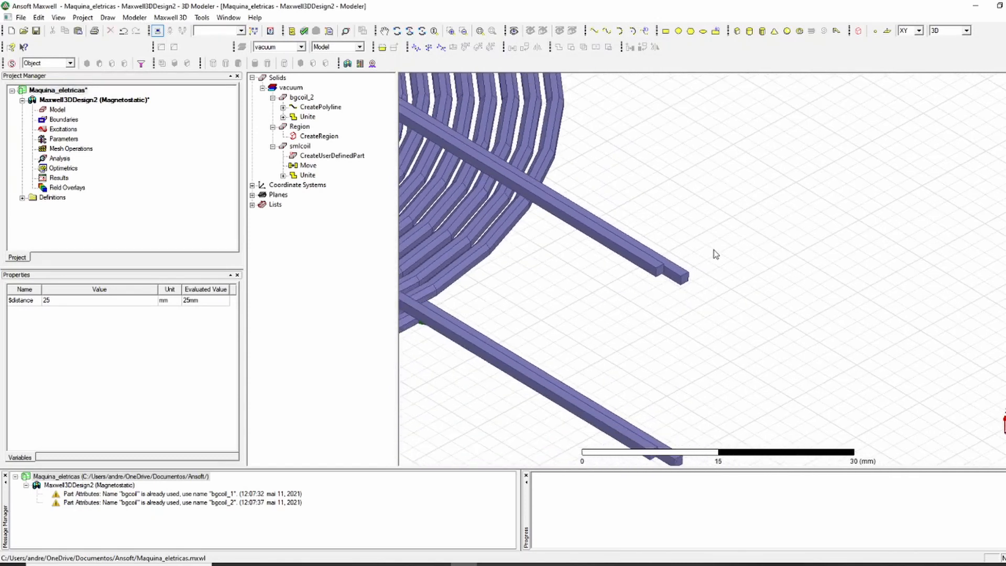
scroll(709, 273, down, 3)
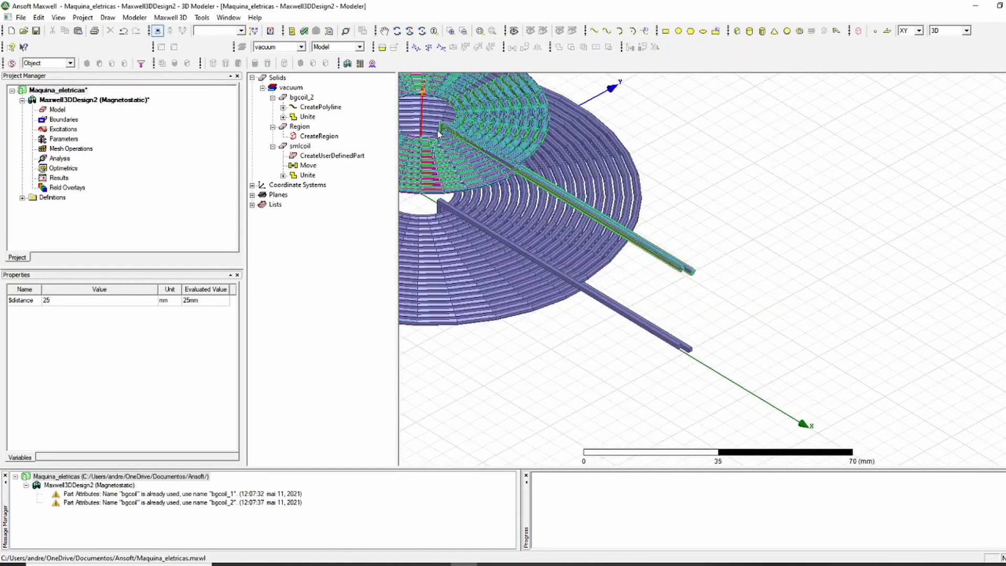
scroll(885, 247, up, 3)
scroll(586, 253, up, 2)
scroll(667, 253, down, 2)
scroll(746, 294, up, 4)
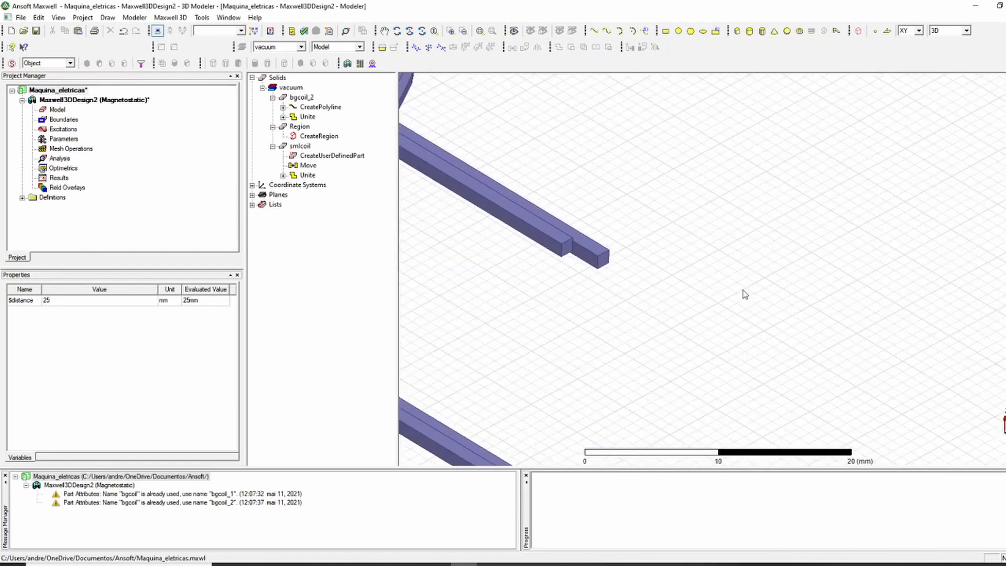
scroll(622, 330, up, 3)
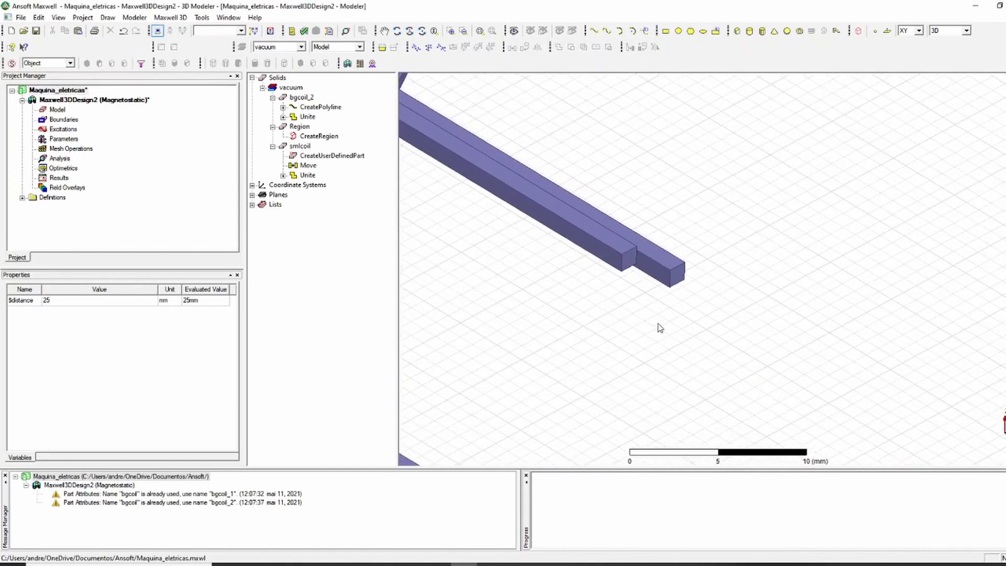
right_click(767, 234)
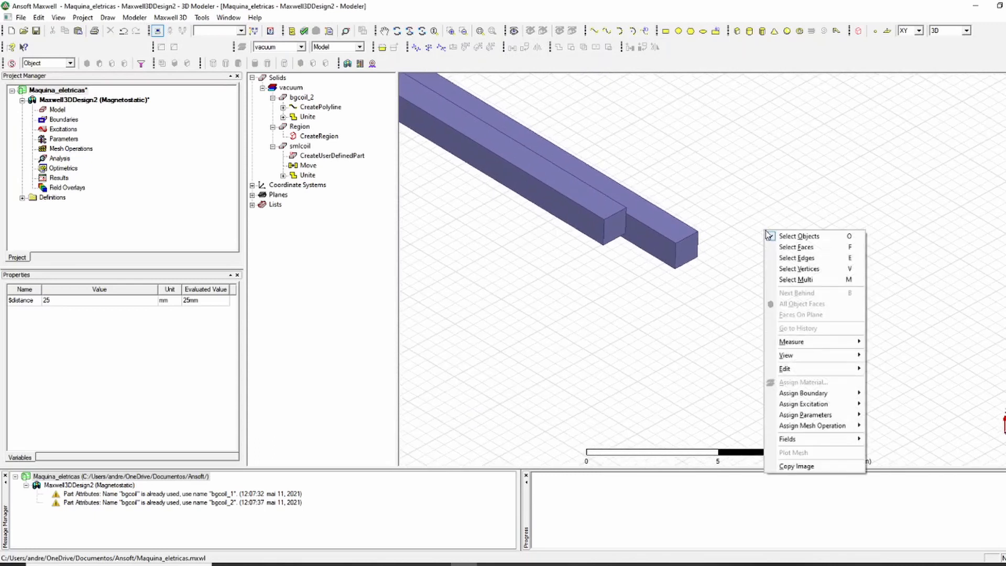
click(797, 250)
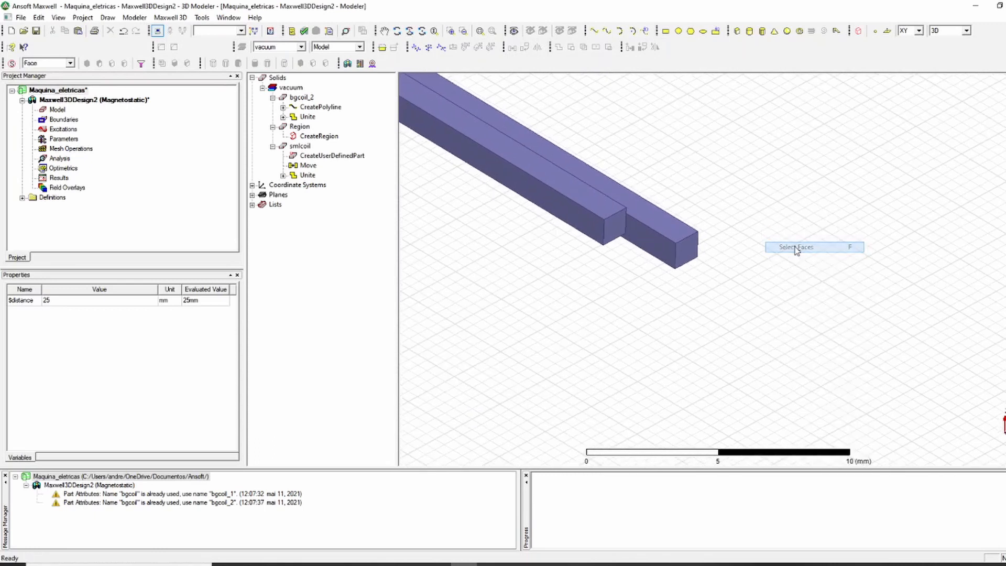
- Assign a current excitation to the end face of the small coil's shorter terminal lead
click(611, 231)
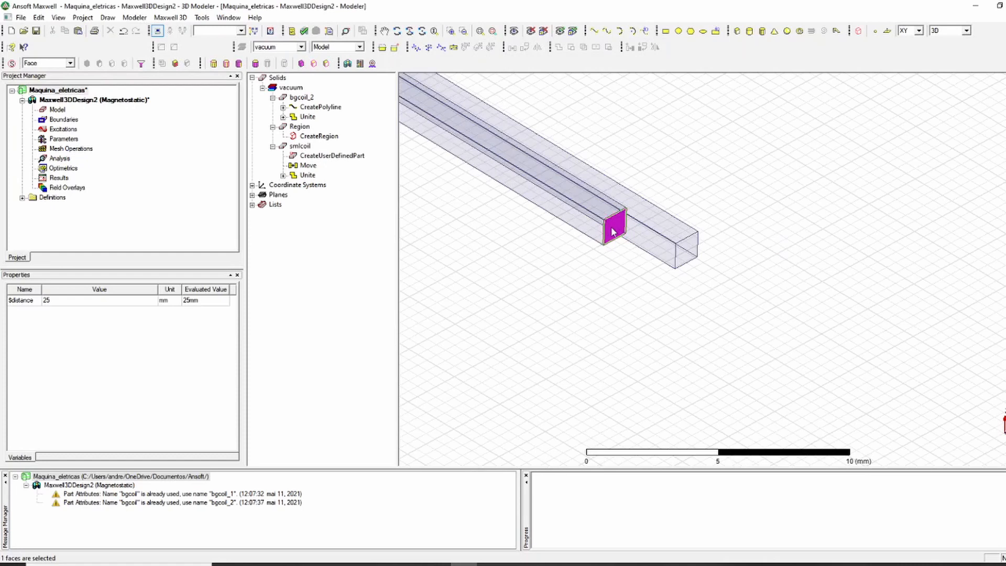
right_click(611, 231)
mouse_move(684, 403)
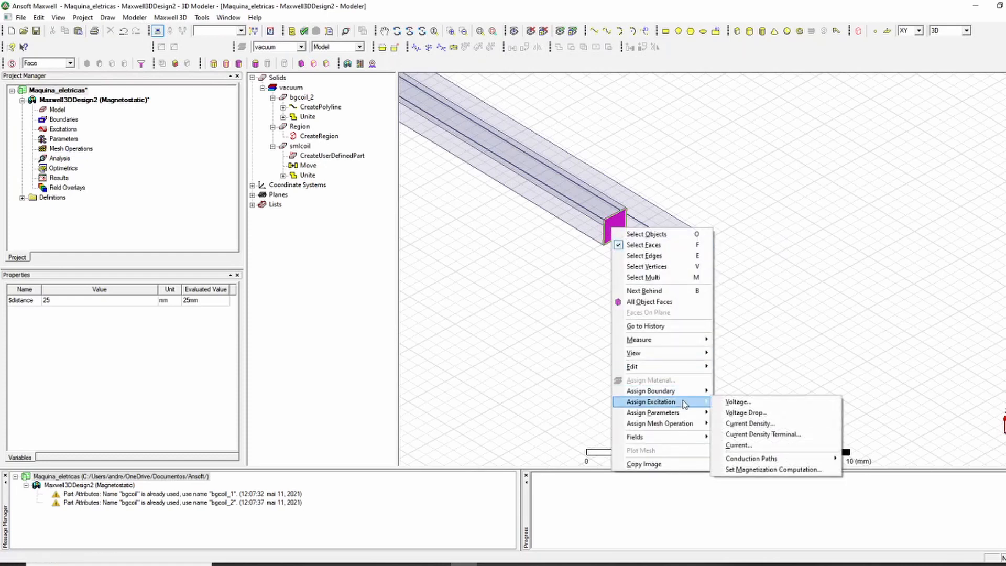
click(752, 445)
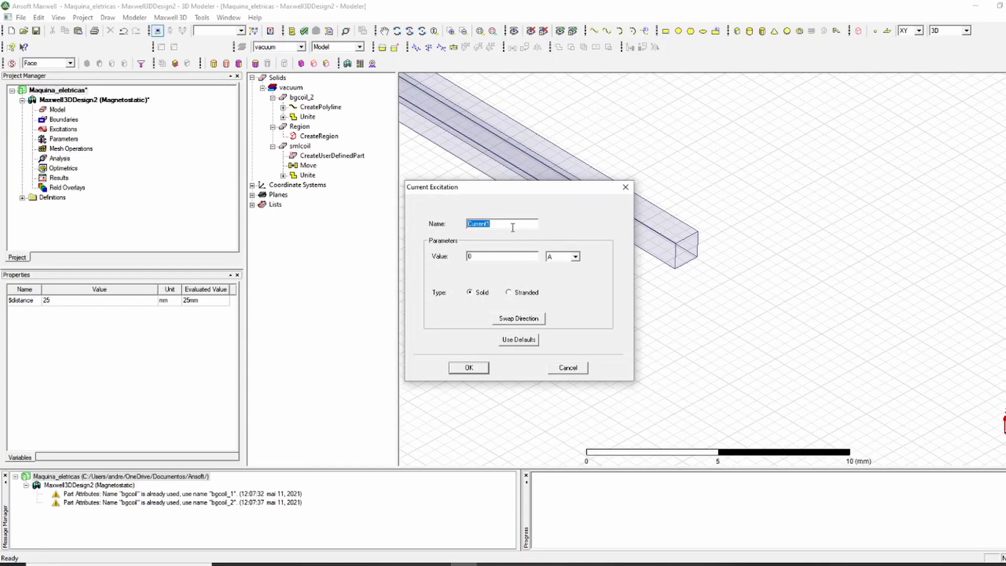
click(492, 257)
click(469, 368)
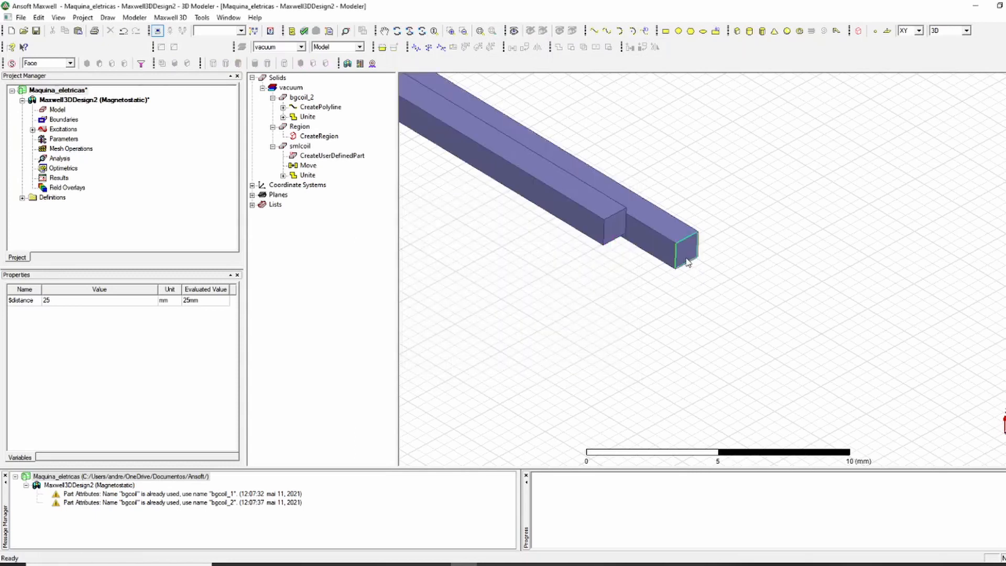
- Assign a 3 A solid current excitation to the end face of the small coil's longer lead, swapping its direction to point outward
right_click(736, 226)
mouse_move(817, 396)
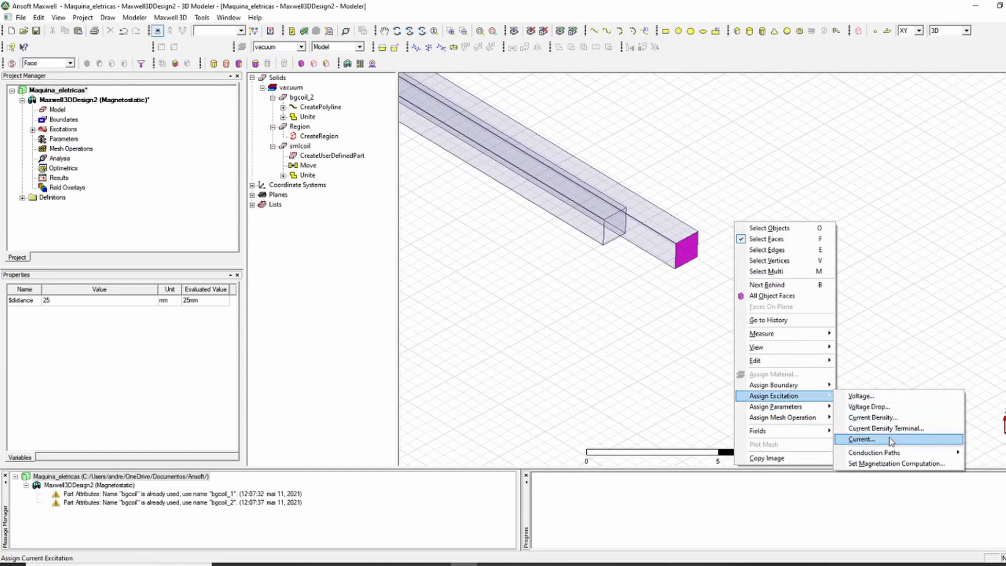
click(893, 440)
click(492, 256)
text(3)
drag(550, 187, 864, 267)
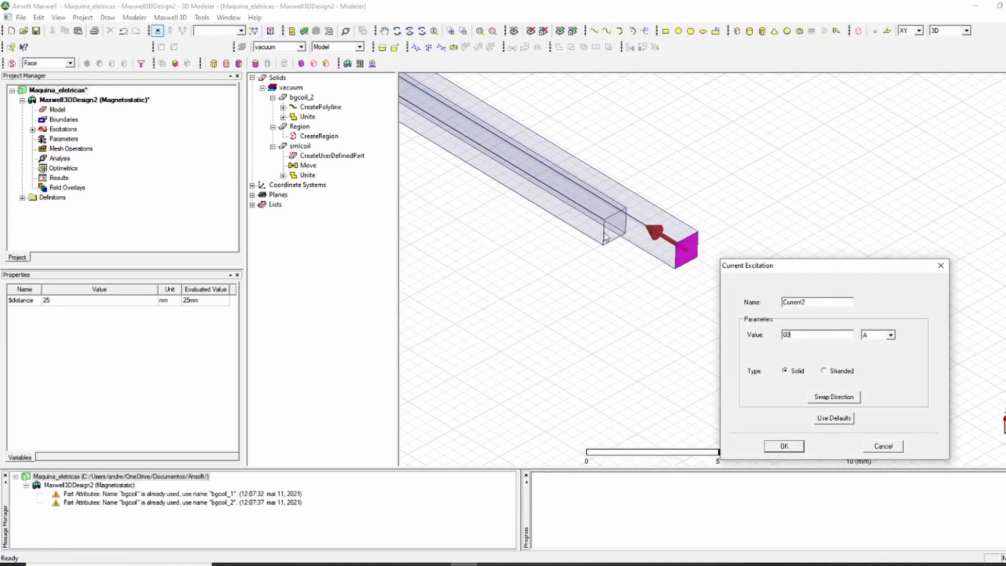
click(829, 401)
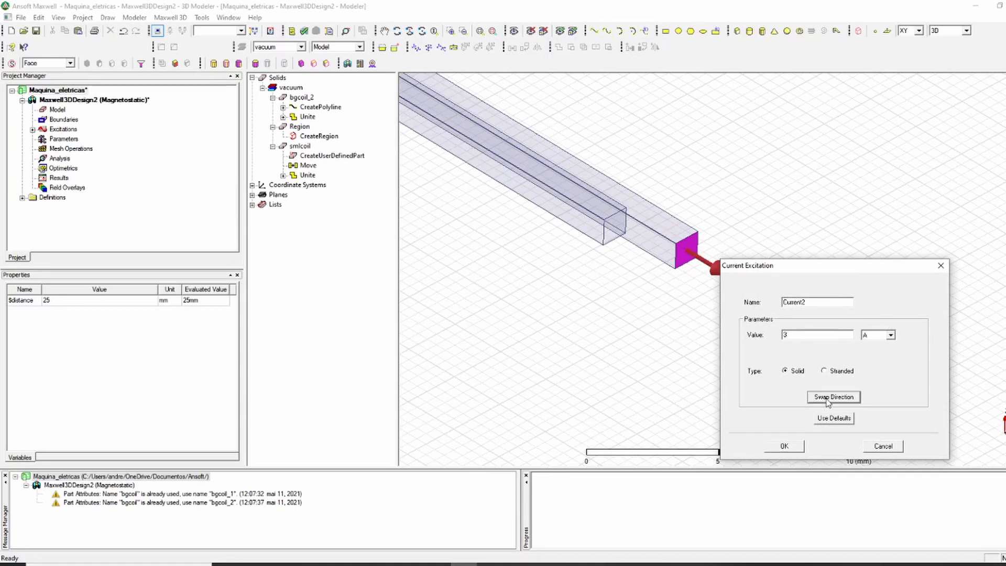
drag(848, 270, 571, 273)
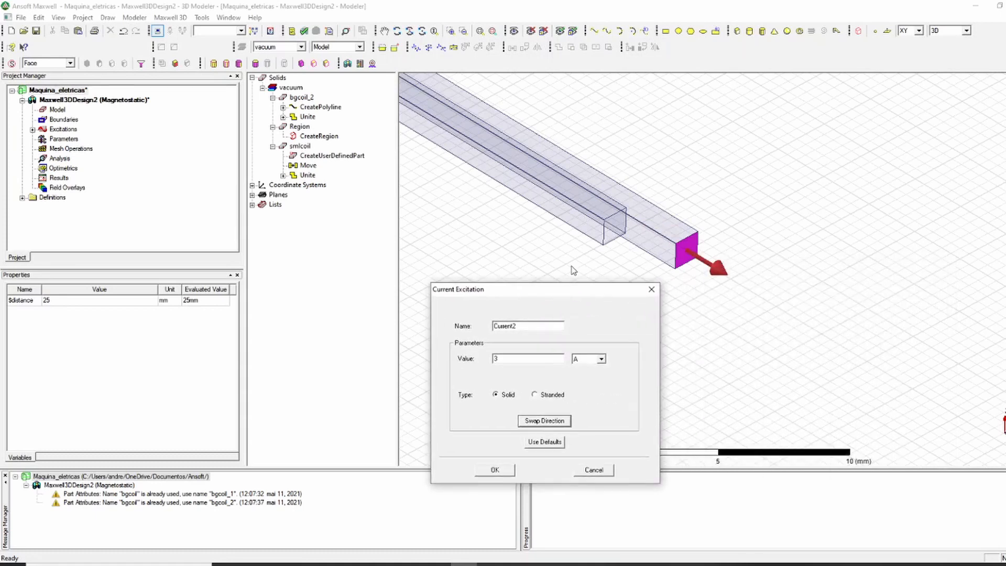
click(506, 470)
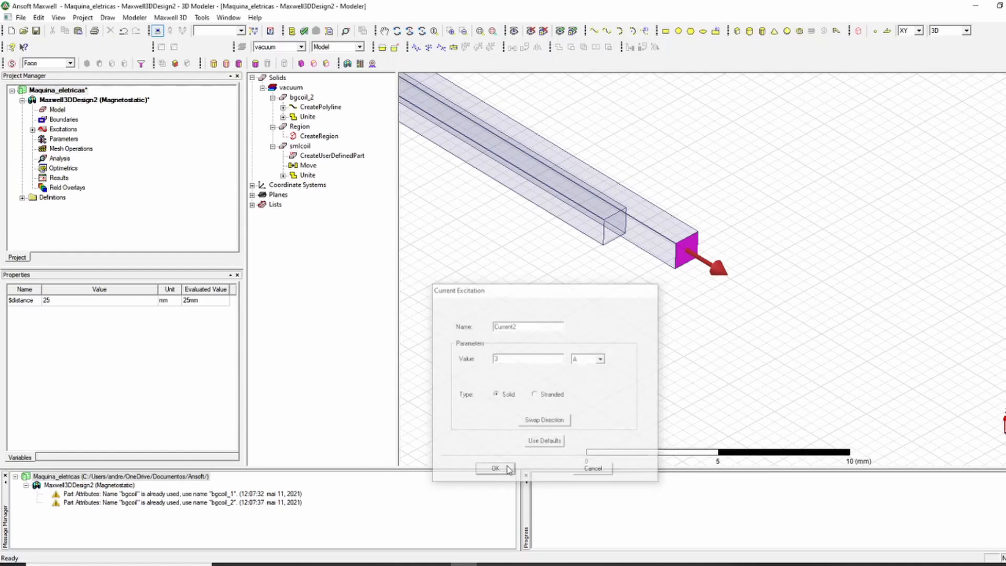
- Assign a 3 A solid current excitation to the end face of the big coil's shorter terminal lead
scroll(576, 400, down, 4)
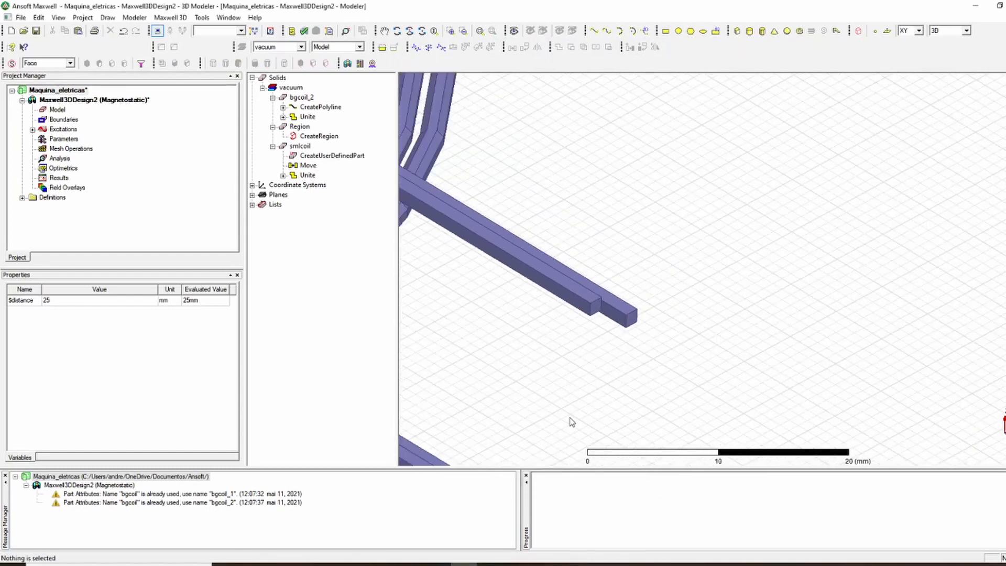
shift+drag(570, 419, 628, 103)
scroll(669, 272, up, 2)
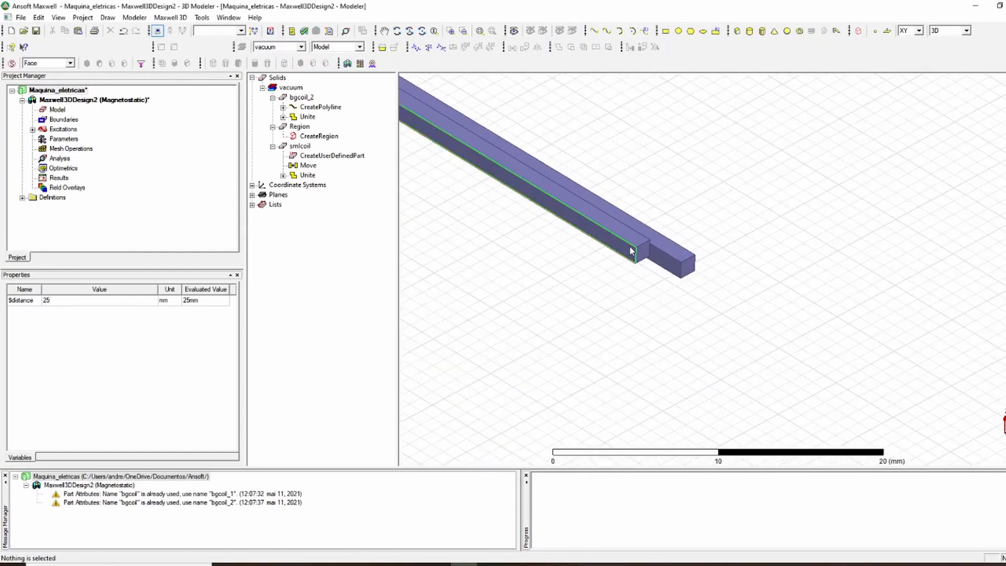
click(643, 253)
right_click(648, 256)
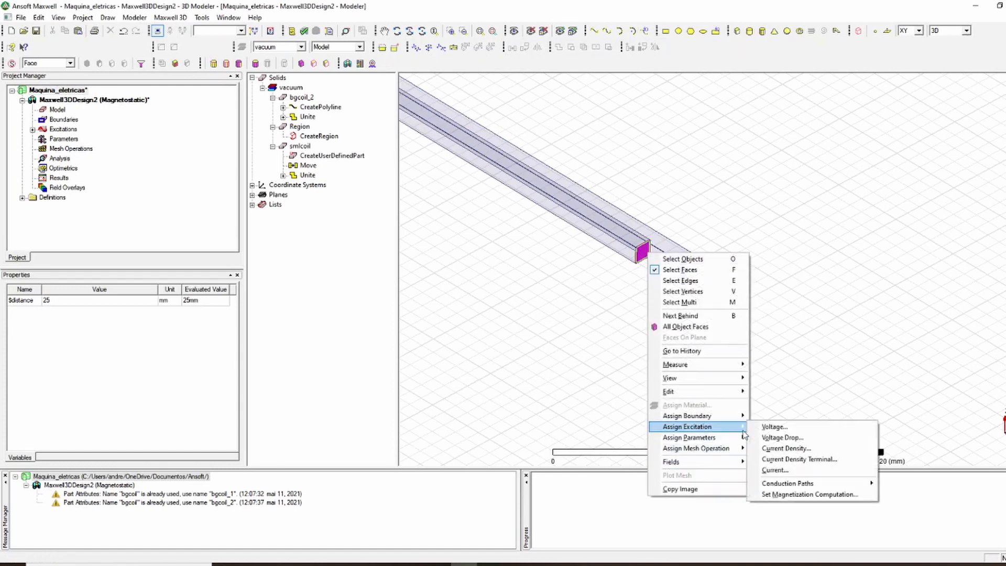
click(765, 470)
click(494, 257)
double_click(494, 256)
text(3)
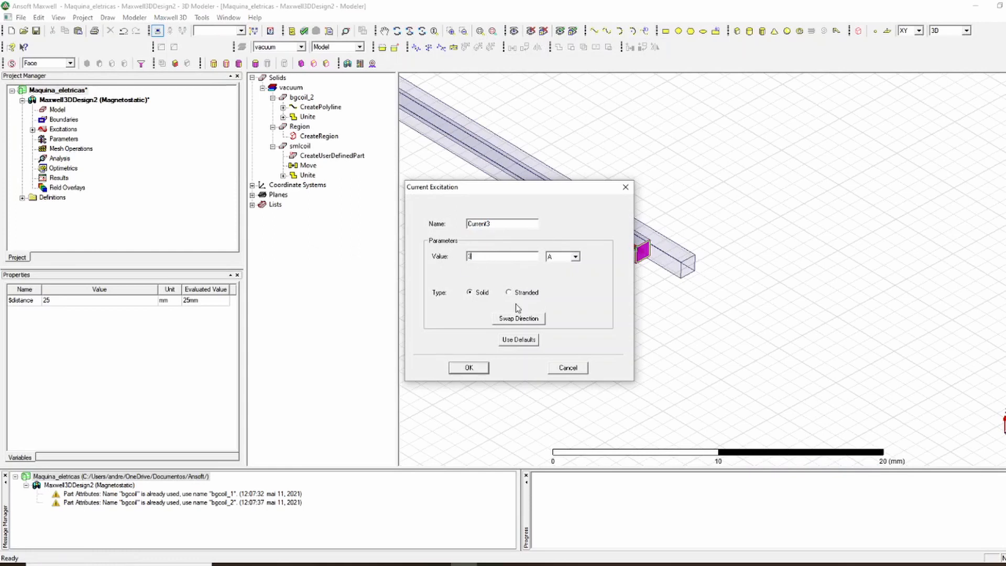
click(469, 367)
- Assign a 3 A solid current excitation with swapped direction to the end face of the big coil's longer lead
click(690, 267)
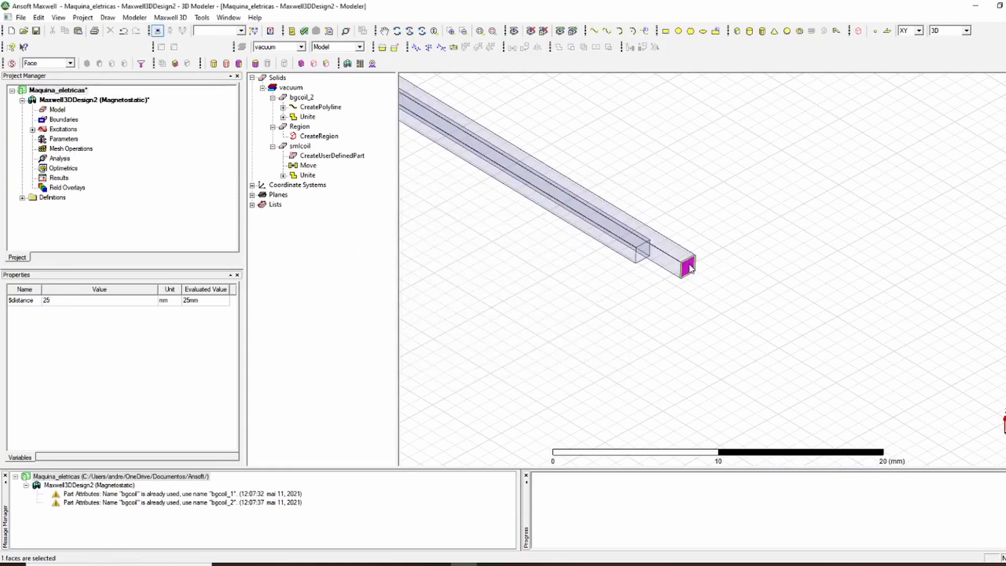
right_click(687, 276)
mouse_move(780, 448)
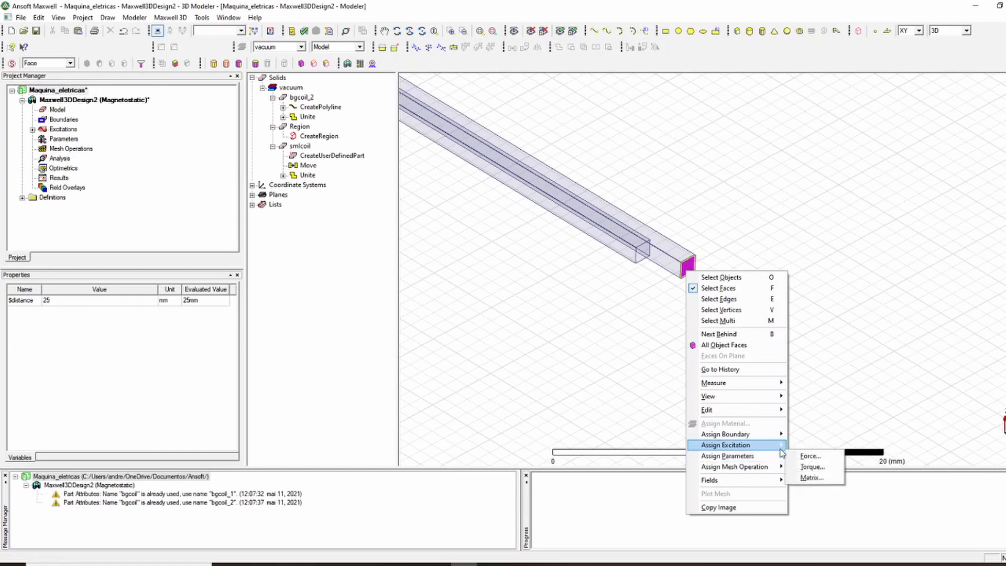
click(813, 488)
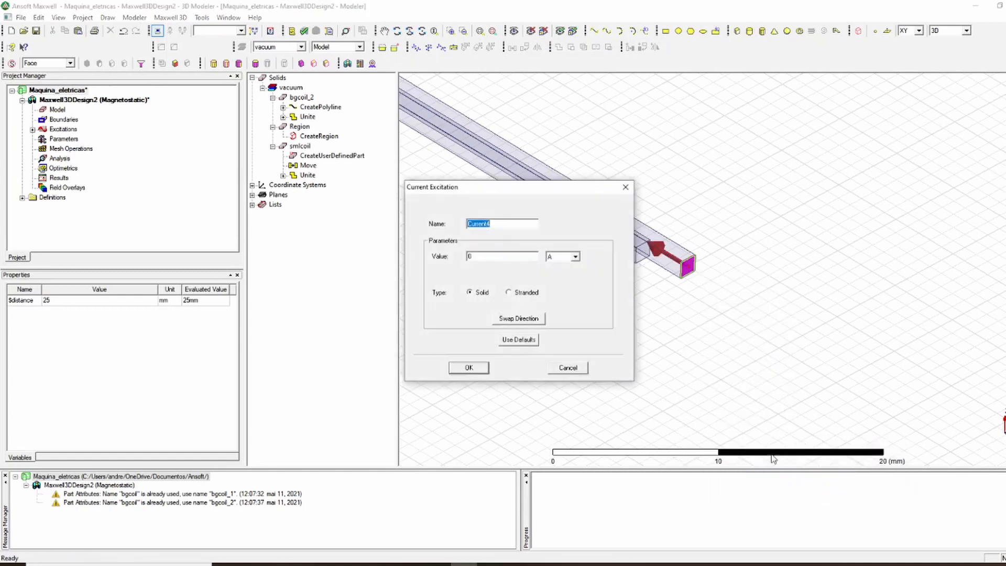
key(Tab)
text(3)
click(526, 322)
click(480, 368)
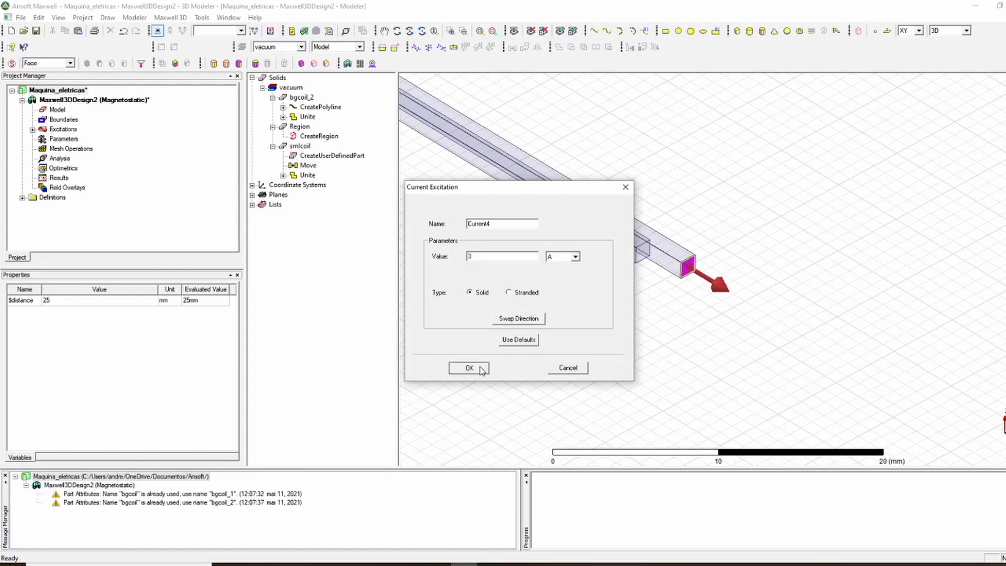
click(516, 341)
- Assign the copper material to both bgcoil and smlcoil
scroll(526, 324, down, 4)
scroll(535, 319, down, 3)
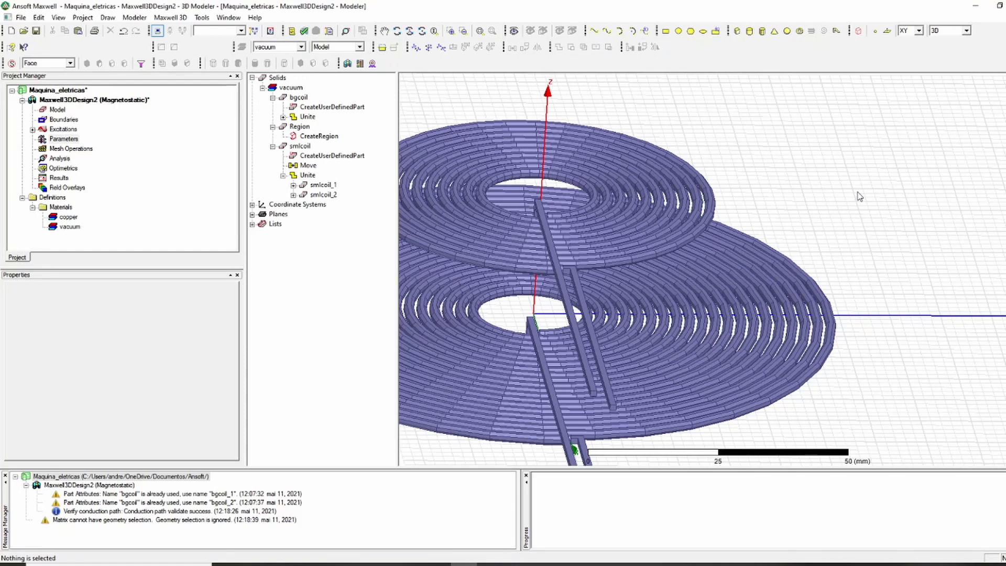
scroll(858, 195, down, 2)
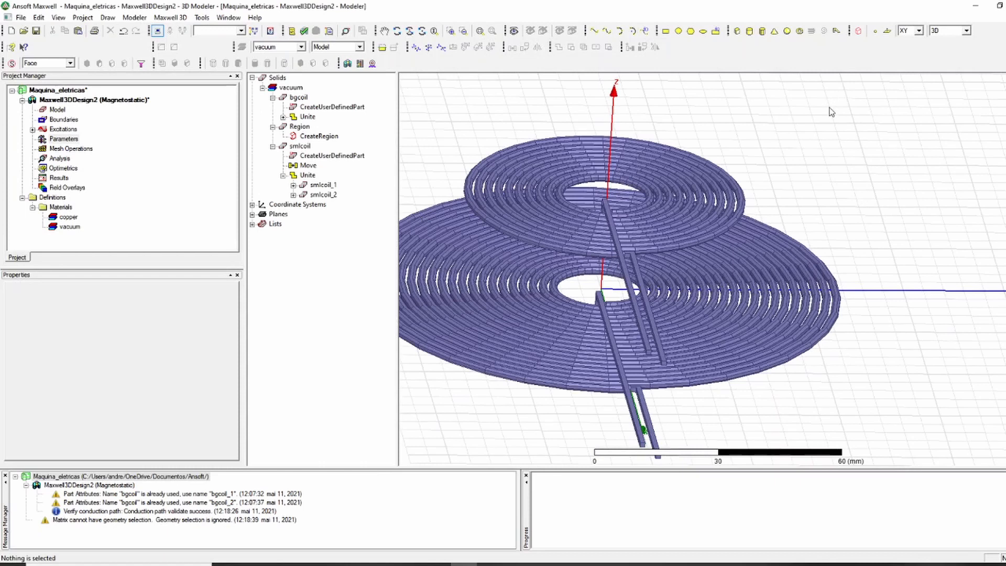
click(300, 98)
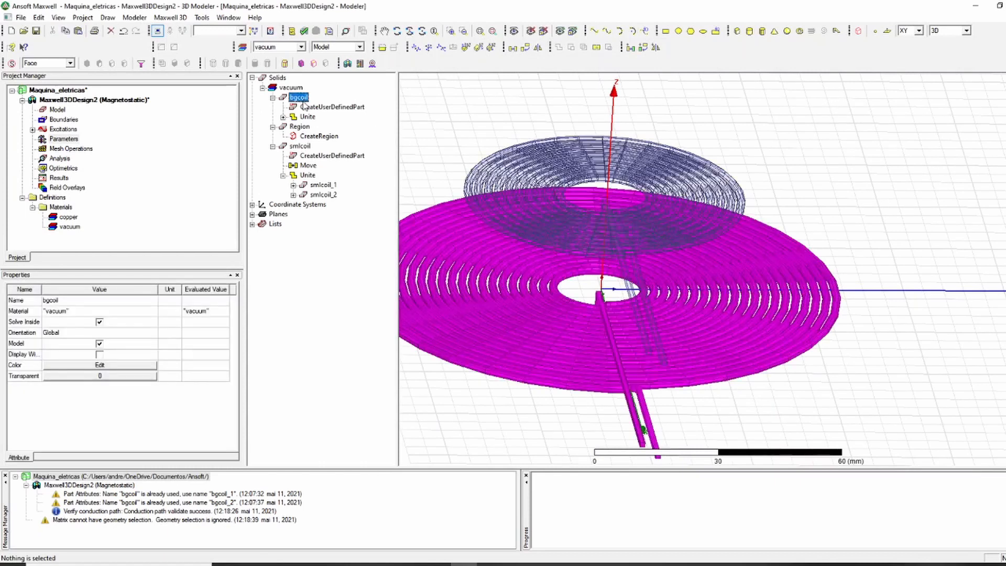
ctrl+click(304, 146)
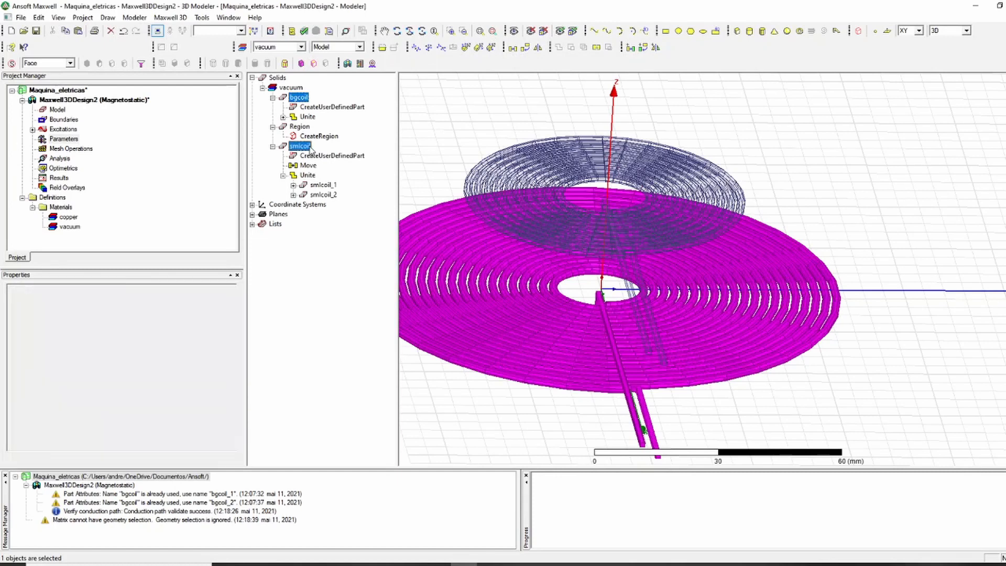
right_click(434, 122)
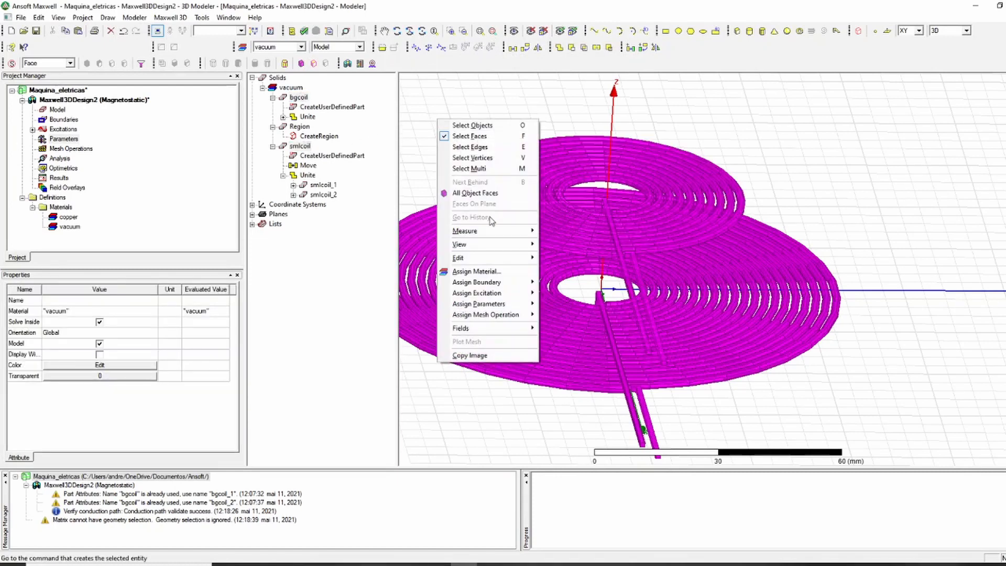
click(474, 270)
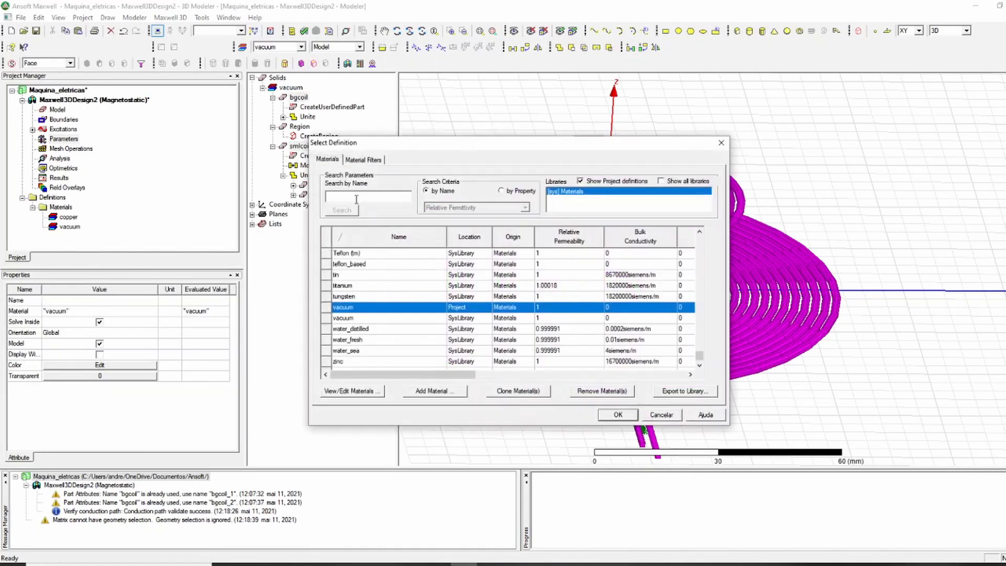
text(coo)
click(351, 315)
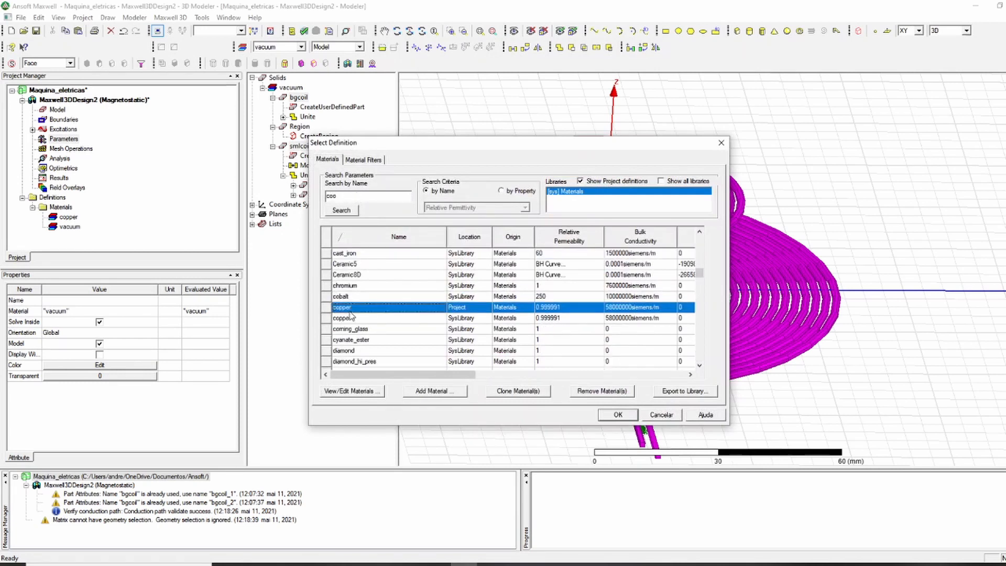
click(617, 414)
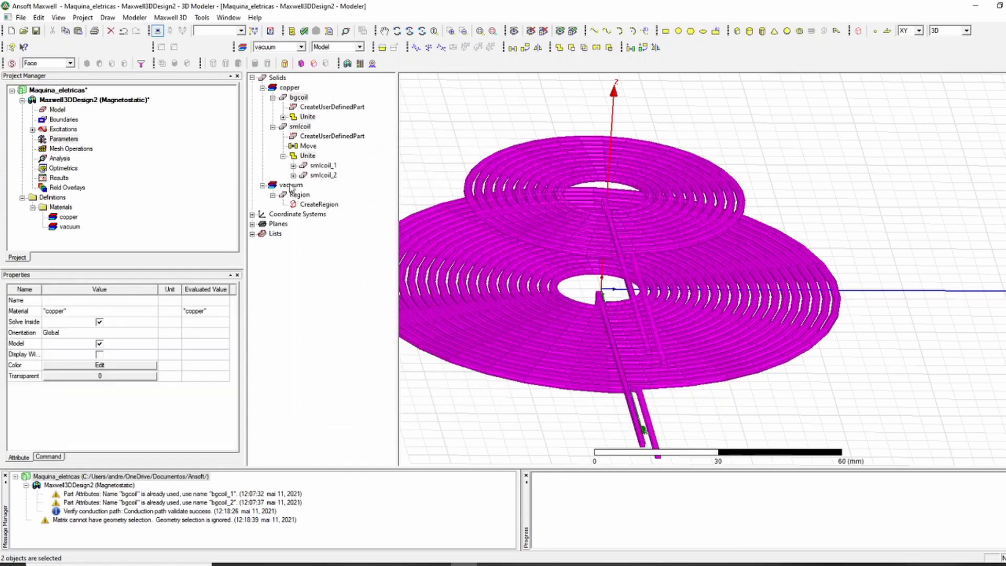
- Assign a Matrix parameter to the design that includes the Current1 (smlcoil) and Current3 (bgcoil) sources
click(297, 195)
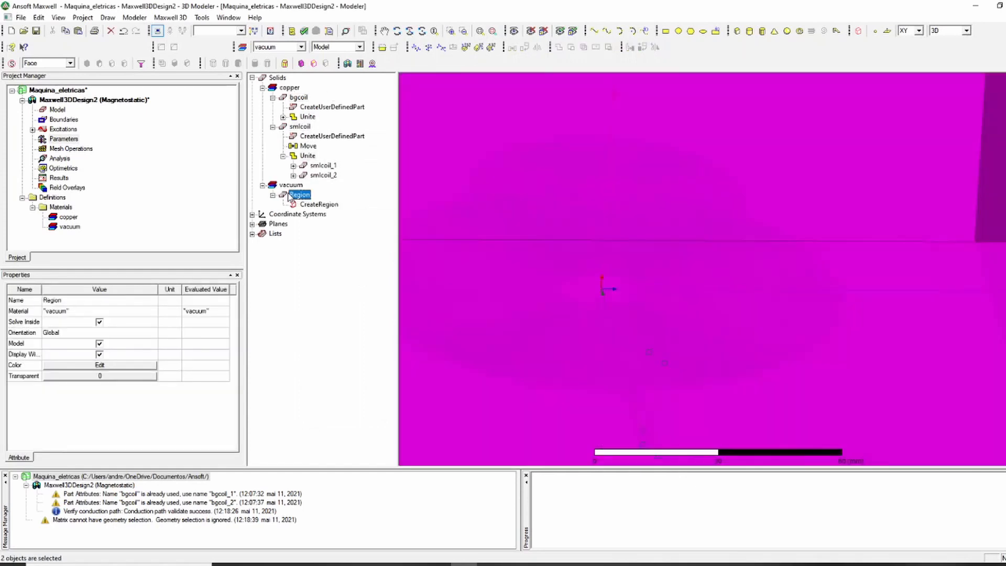
click(297, 98)
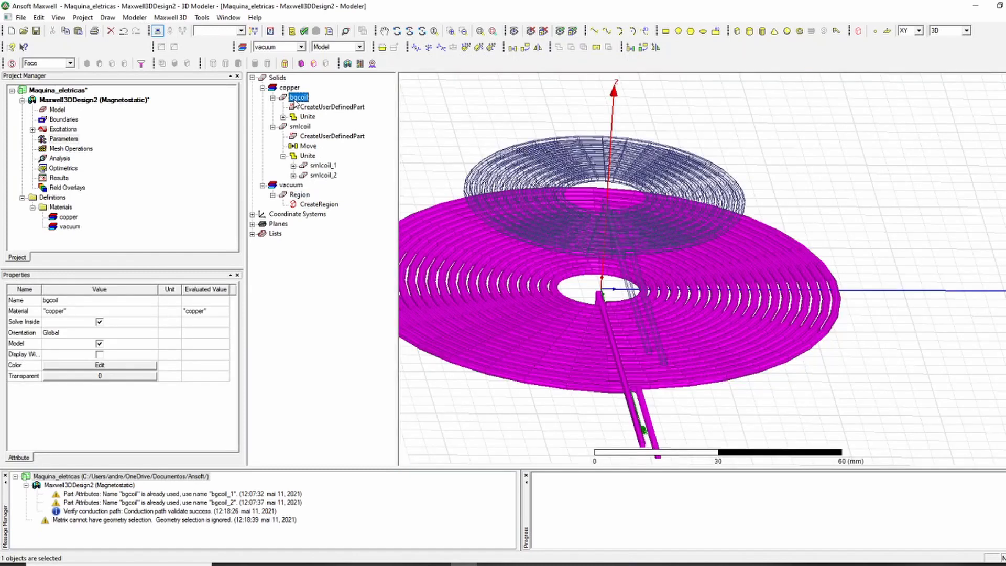
right_click(55, 142)
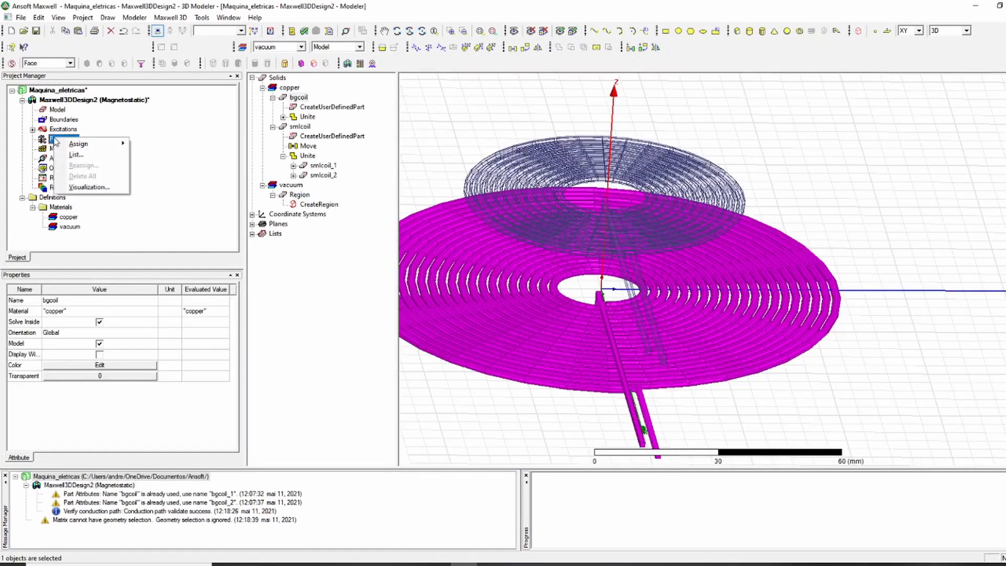
mouse_move(92, 144)
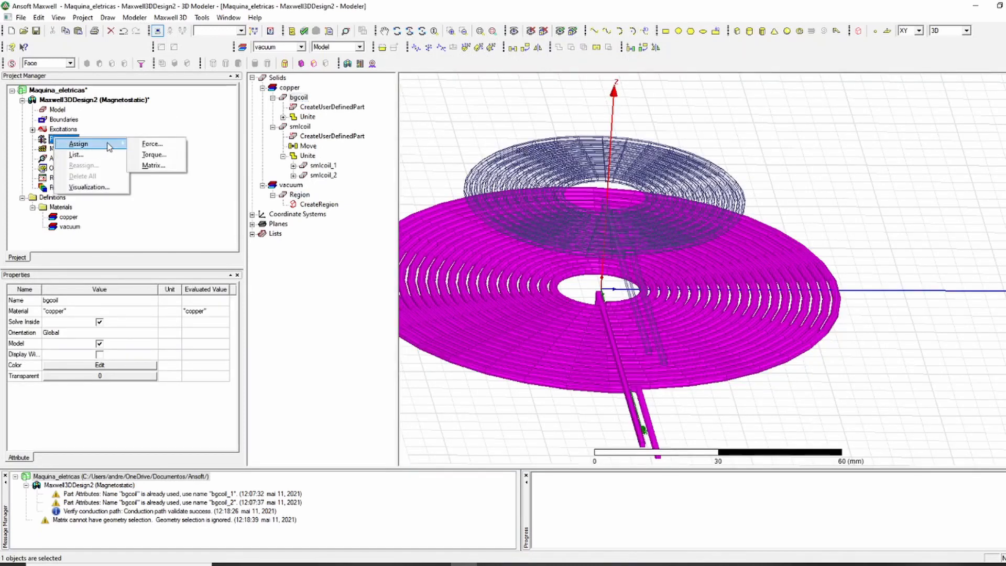
click(150, 165)
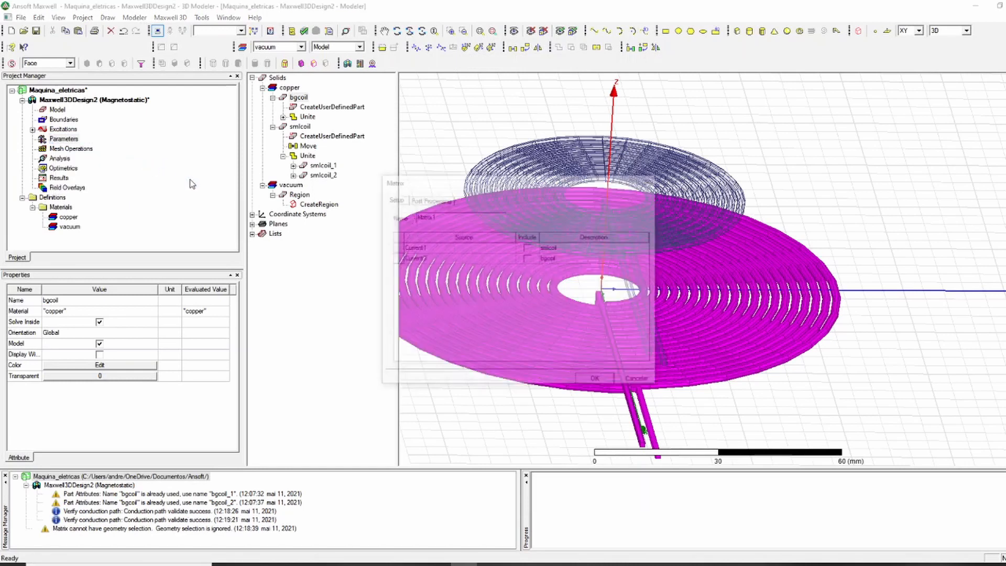
click(527, 248)
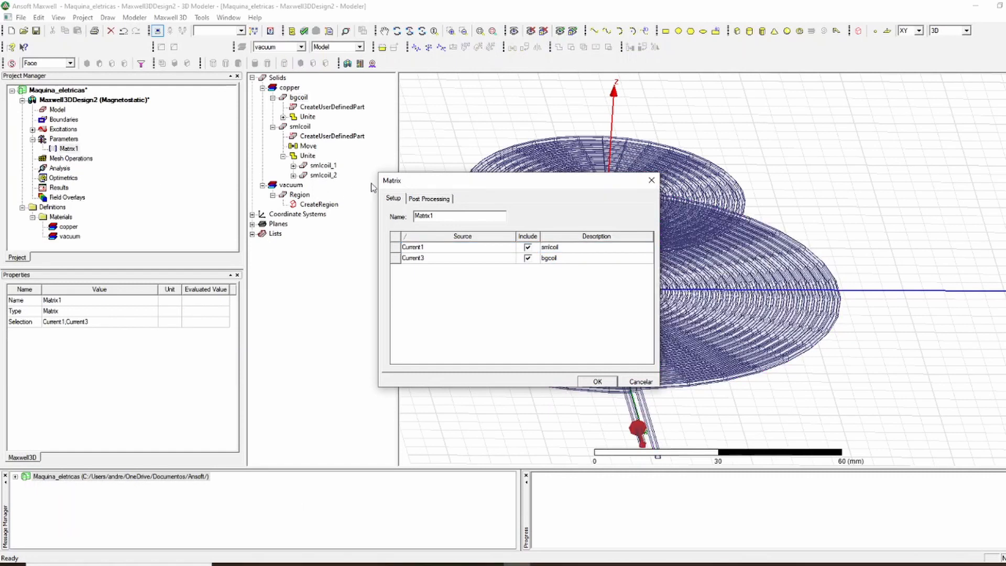
drag(464, 178, 386, 166)
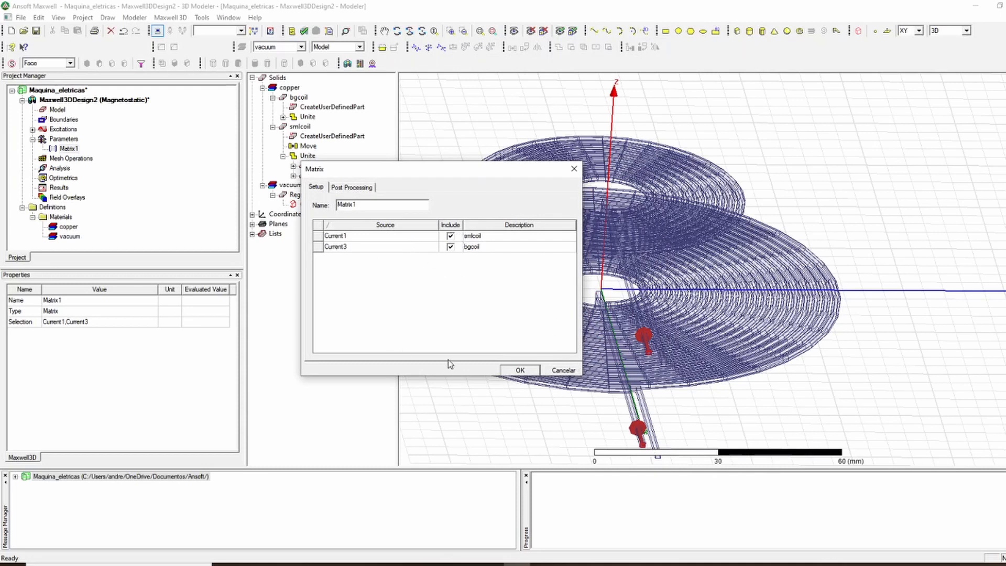
click(518, 370)
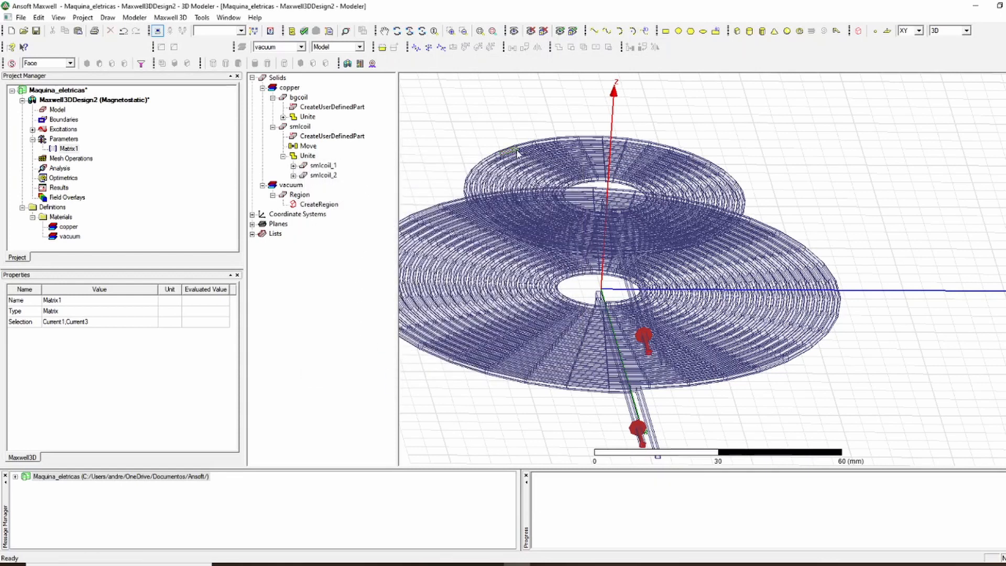
- Run the validation check on Maxwell3DDesign2, review the result for each category and close the report
scroll(517, 153, down, 2)
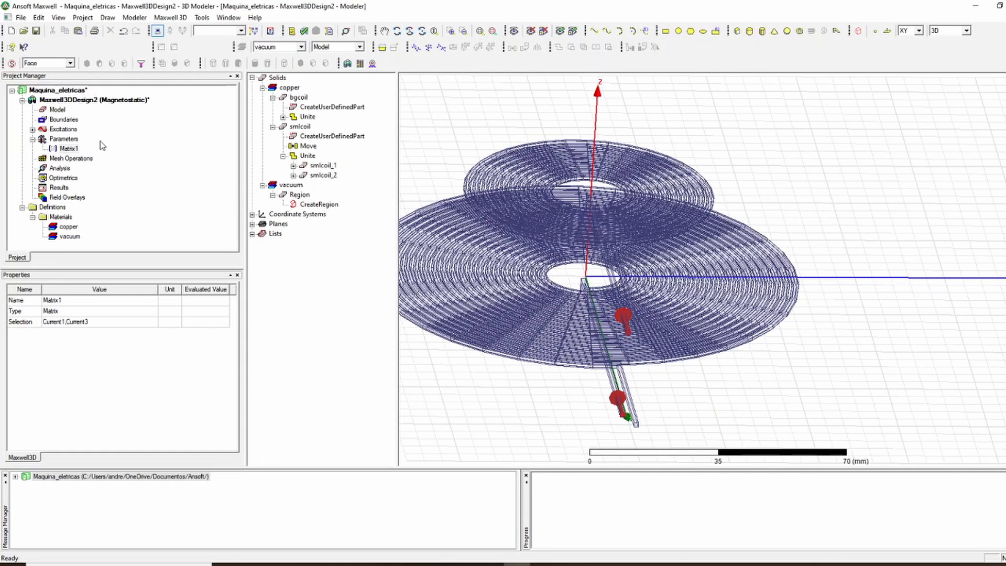
click(303, 31)
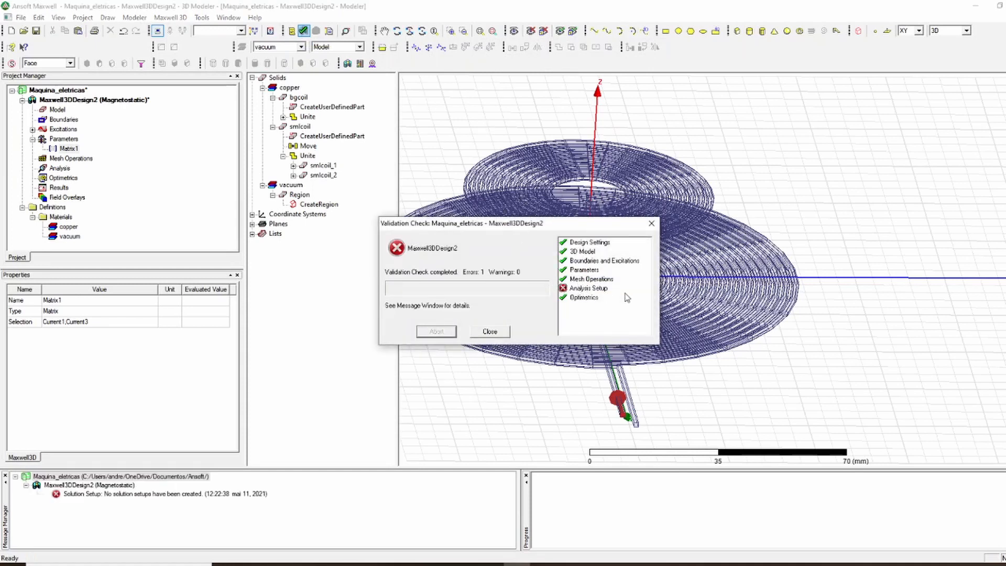
click(490, 331)
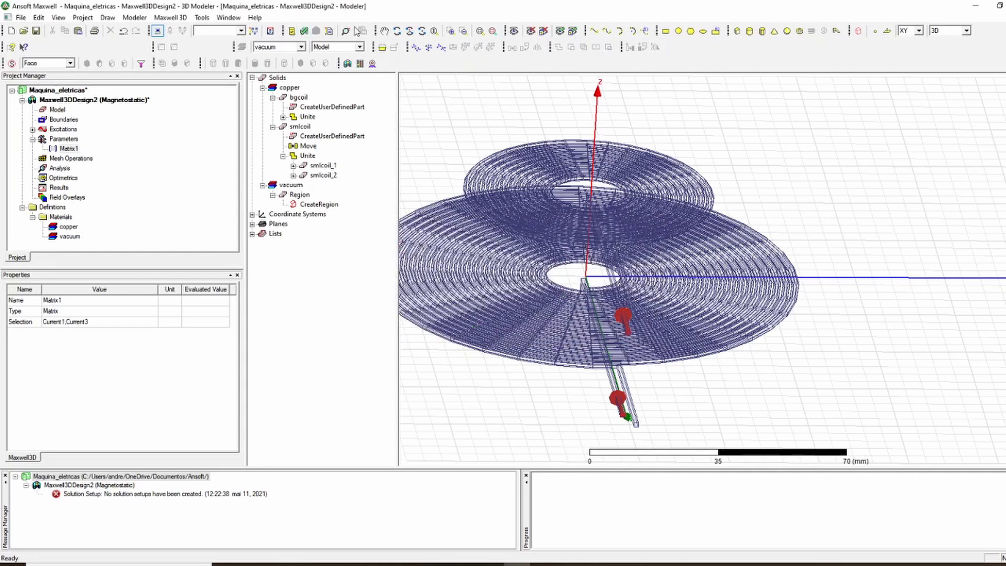
- Add a solution setup with a maximum of 10 passes and 1 percent error, and validate the design again
click(346, 32)
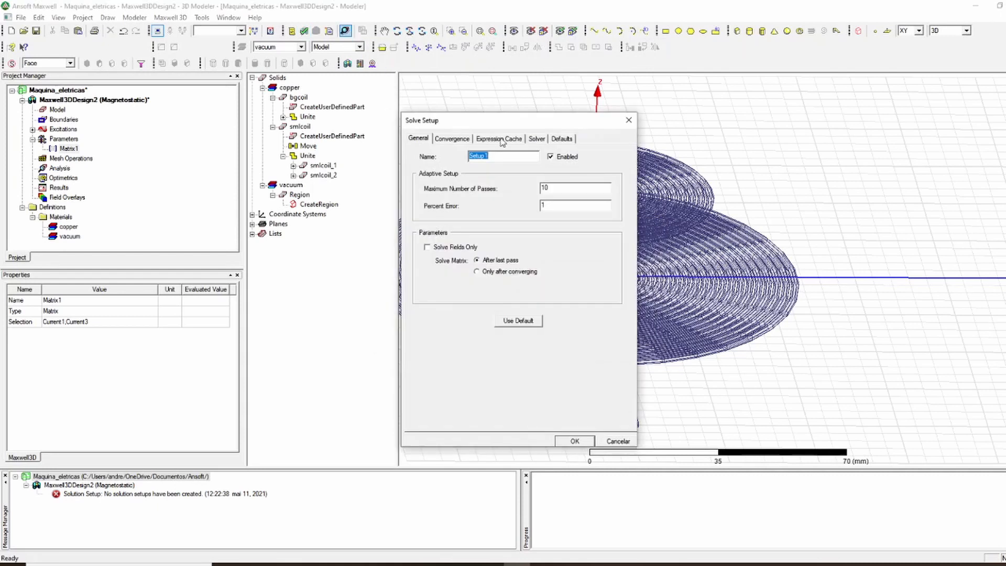
click(575, 443)
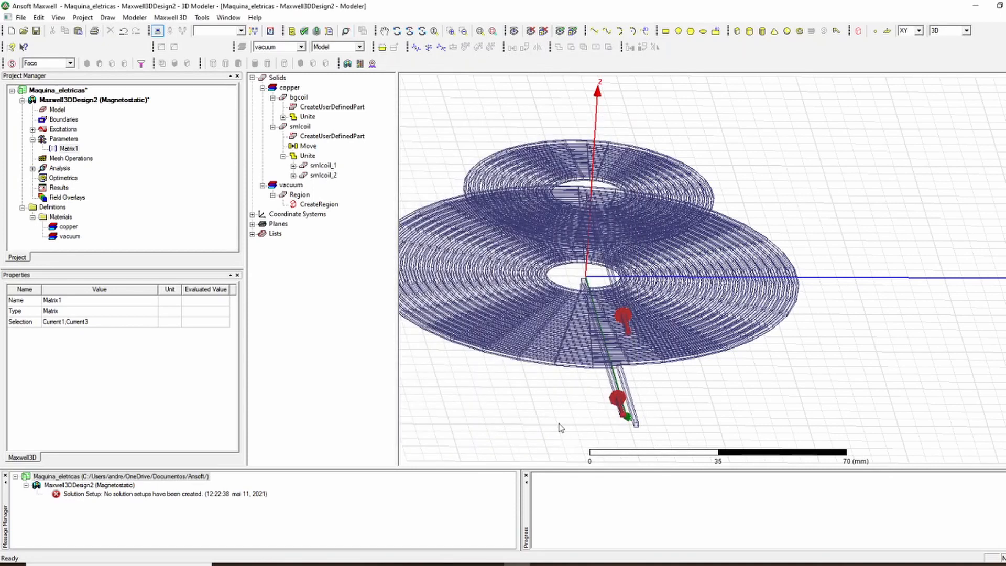
click(304, 30)
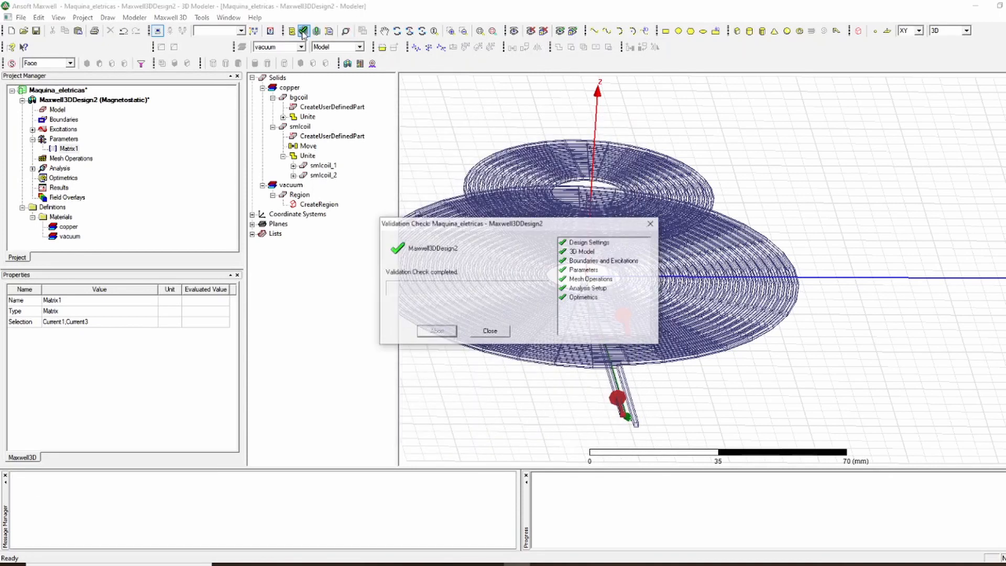
- Close the validation report and run Analyze All to solve the magnetostatic design
click(487, 331)
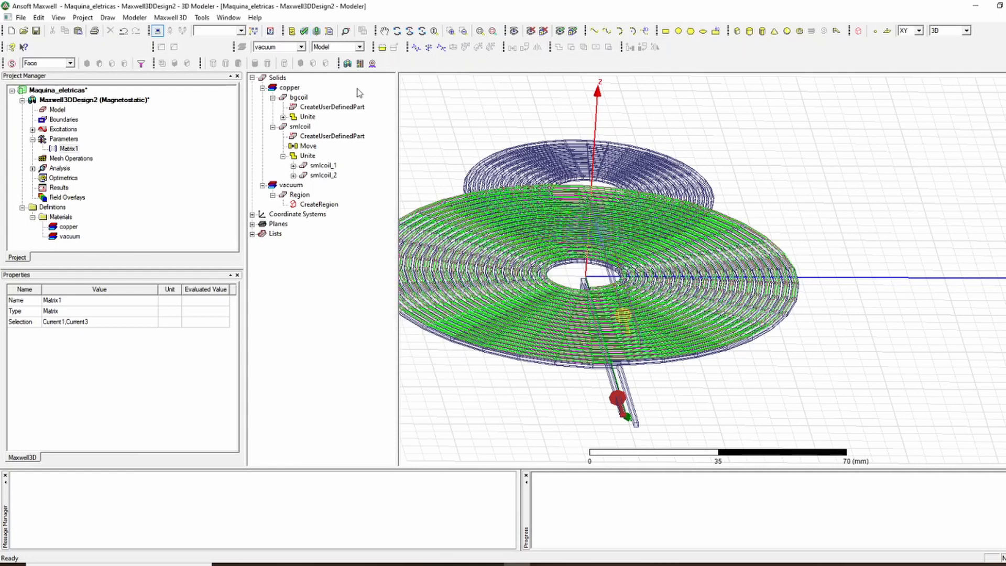
click(422, 98)
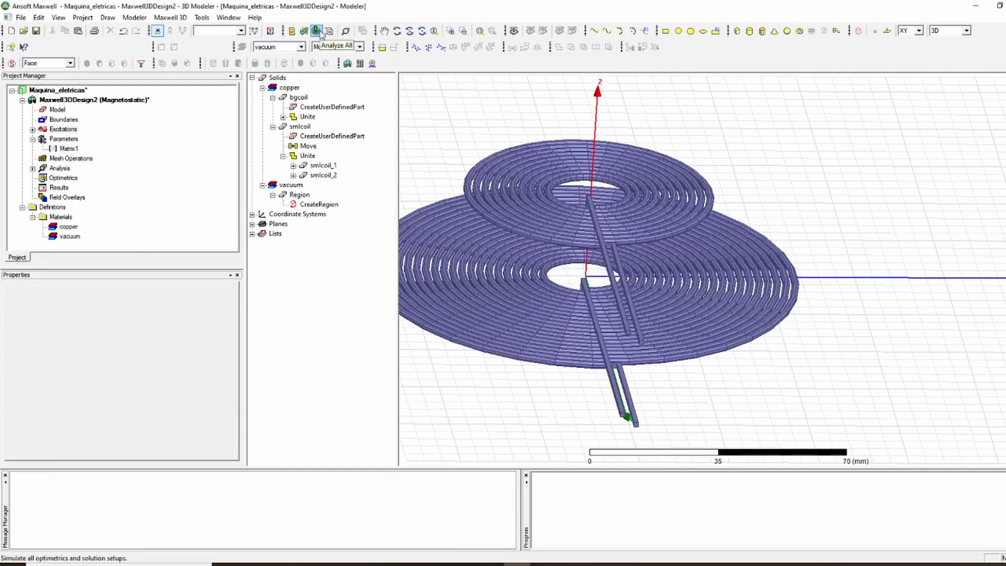
click(317, 31)
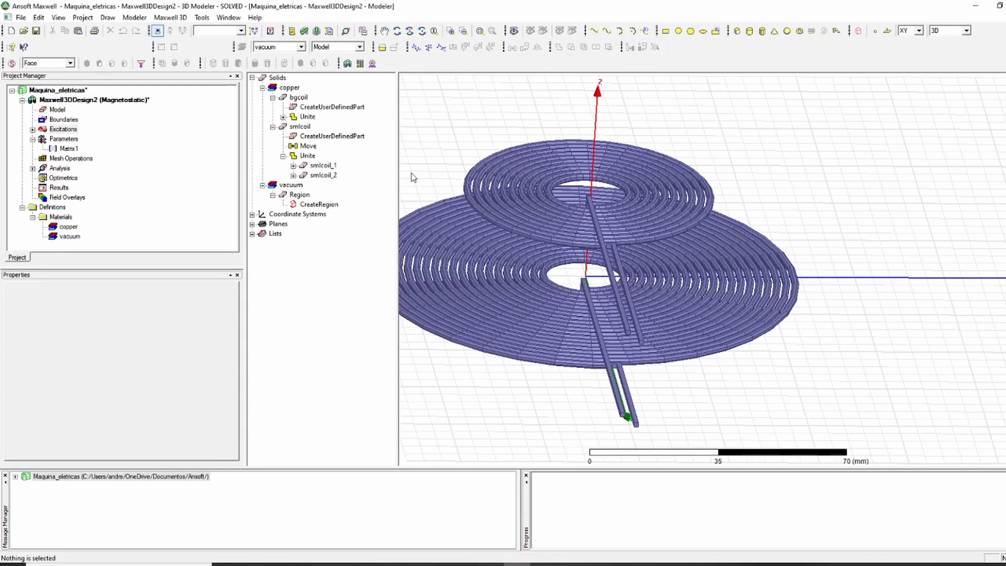
- Create a magnetostatic data table of Matrix1 inductances L(Current1,Current1), L(Current1,Current3) and L(Current3,Current3)
scroll(410, 177, down, 2)
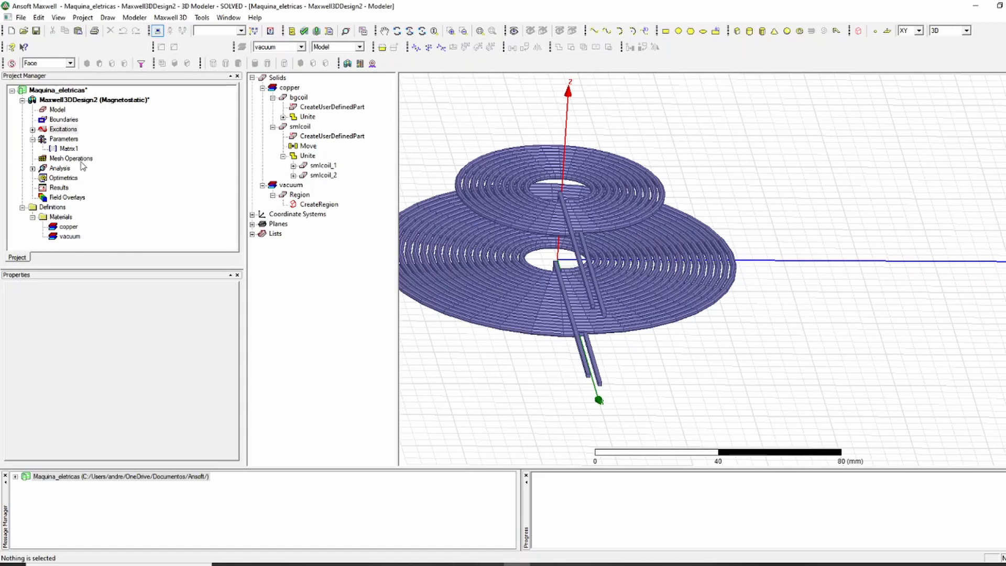
click(33, 139)
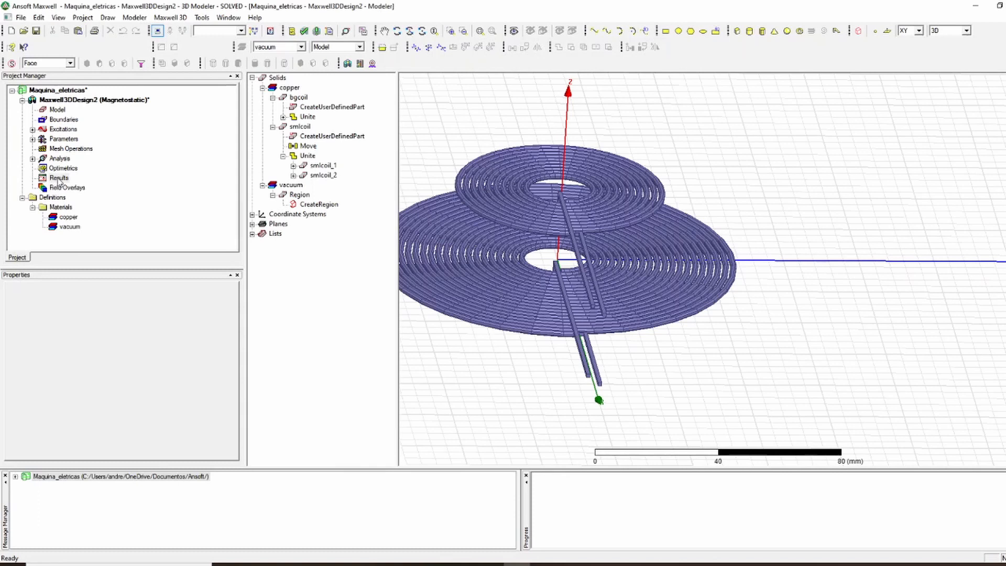
right_click(58, 178)
mouse_move(122, 198)
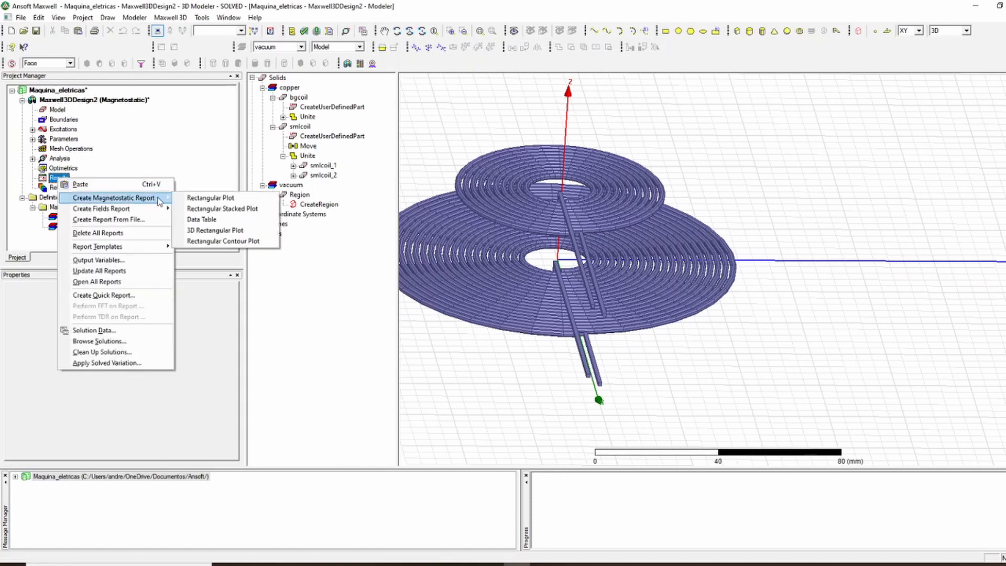
click(217, 219)
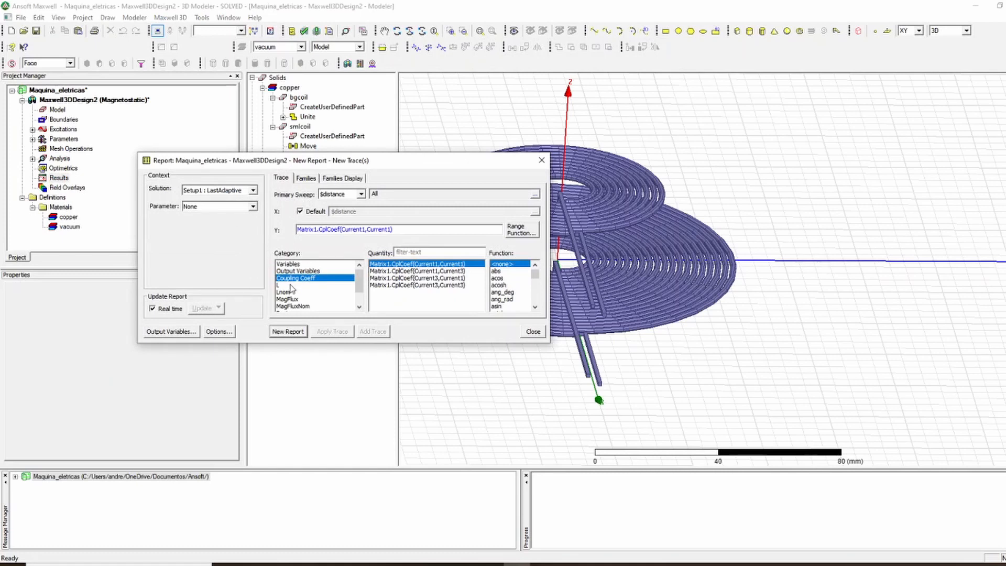
click(290, 285)
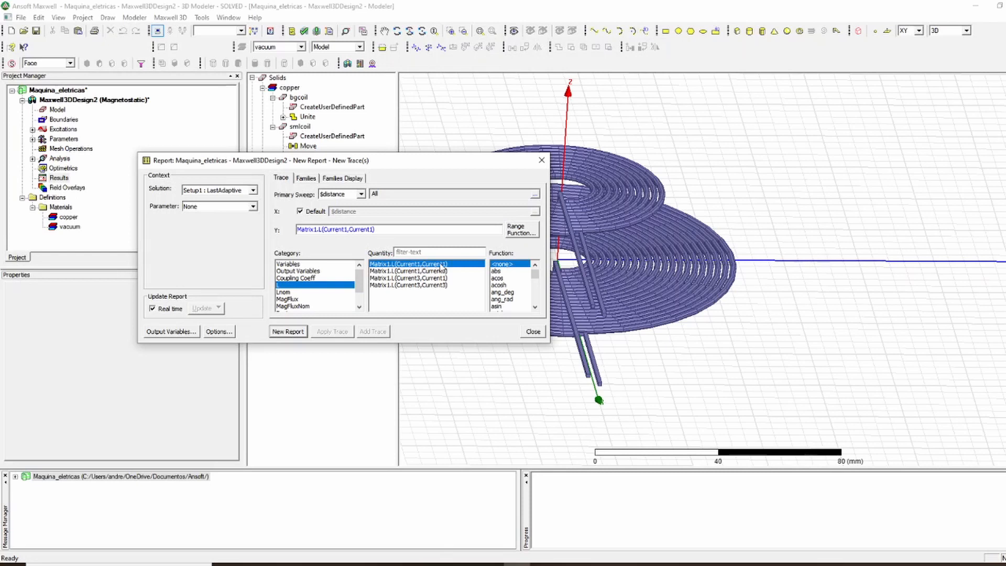
ctrl+click(414, 271)
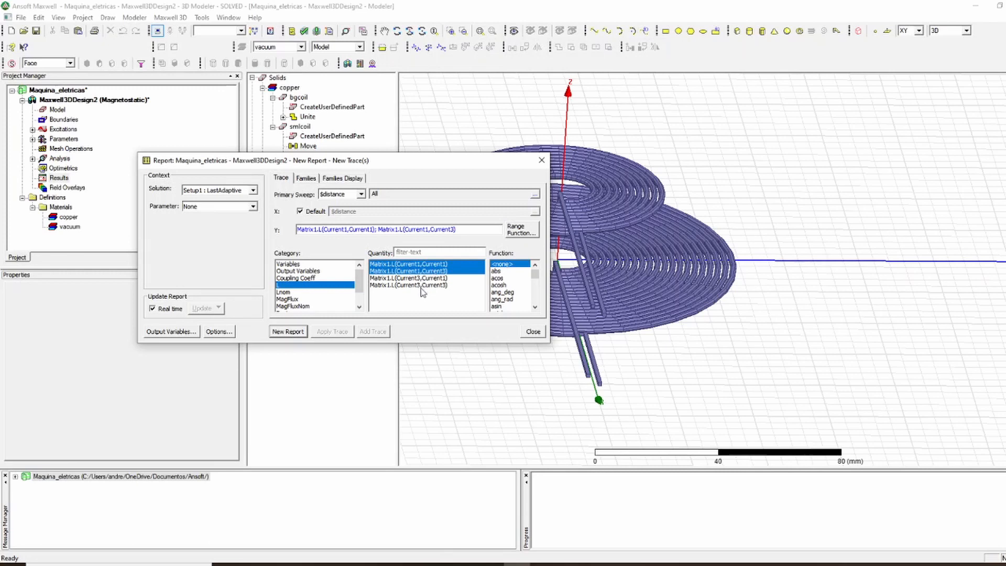
ctrl+click(425, 286)
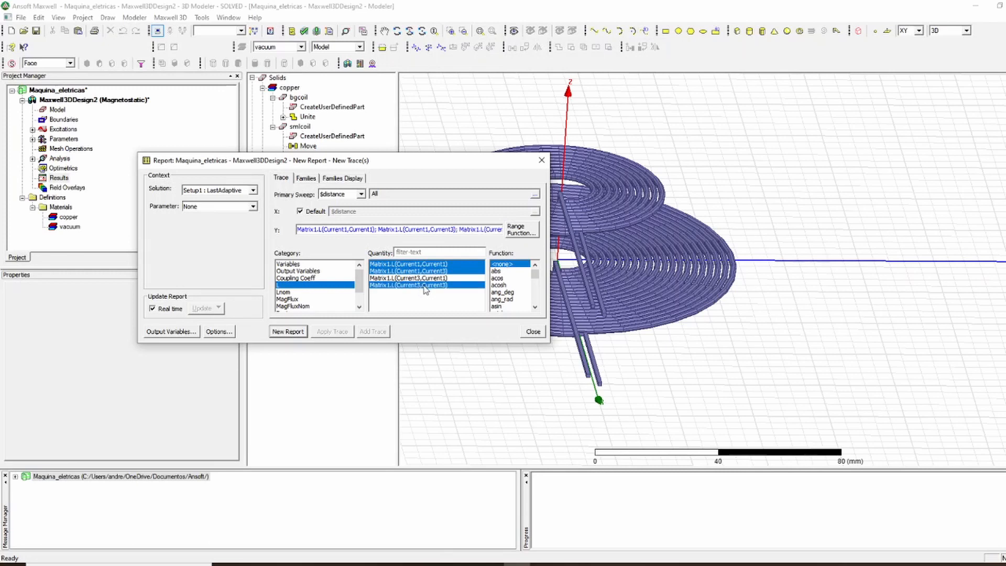
click(294, 335)
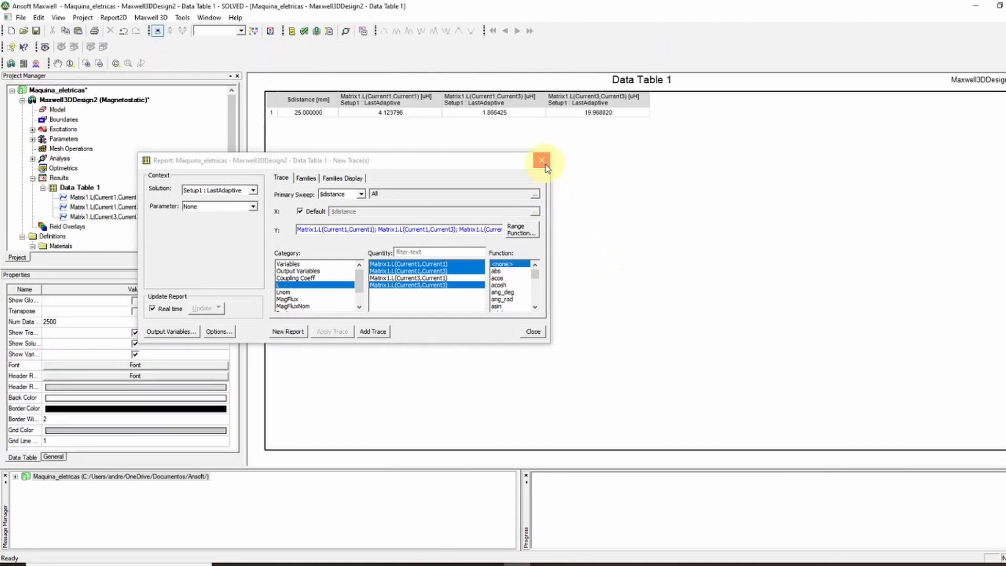
click(542, 160)
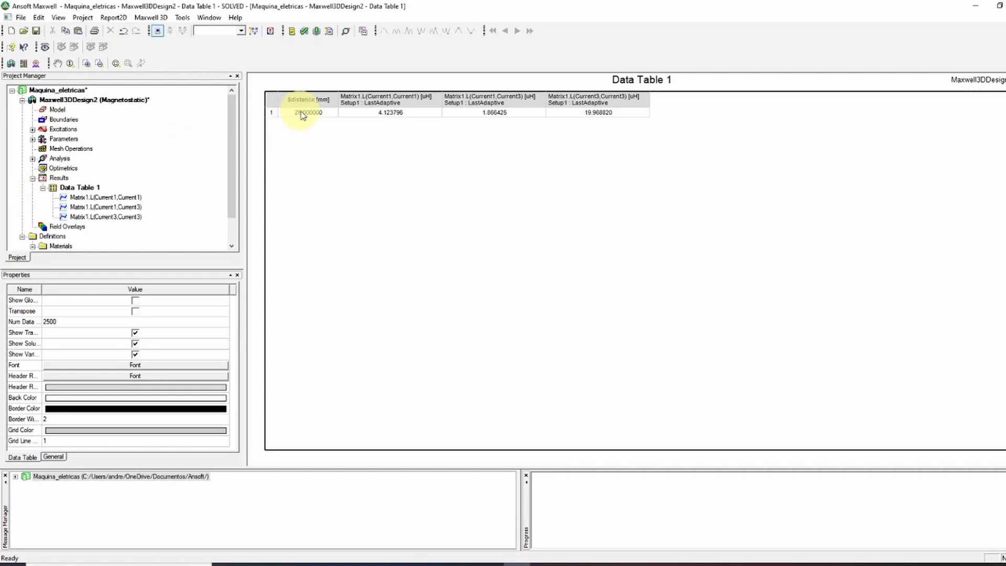
- Plot the Mag_B field on the Global:XY plane for the AllObjects volume
click(43, 188)
click(54, 198)
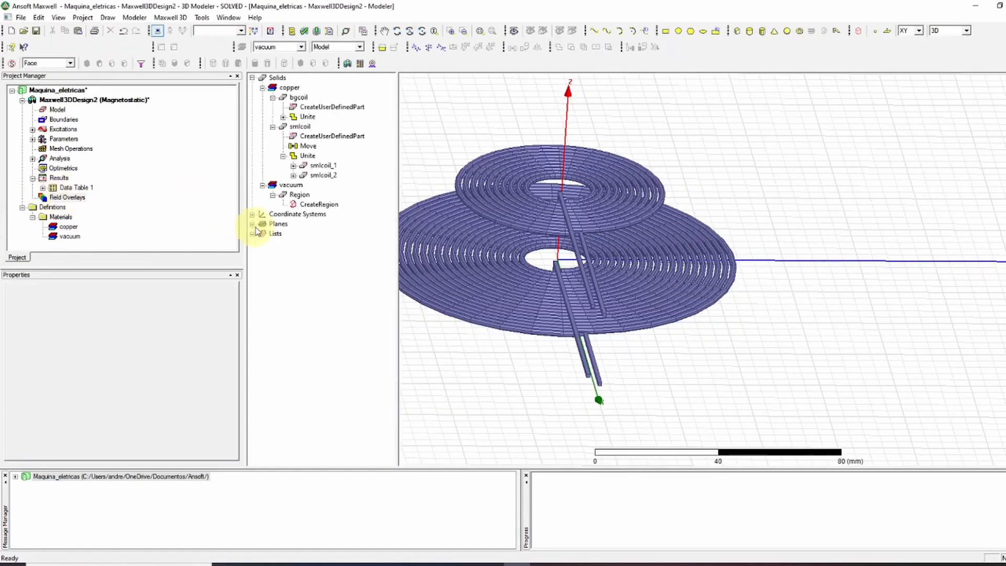
click(252, 223)
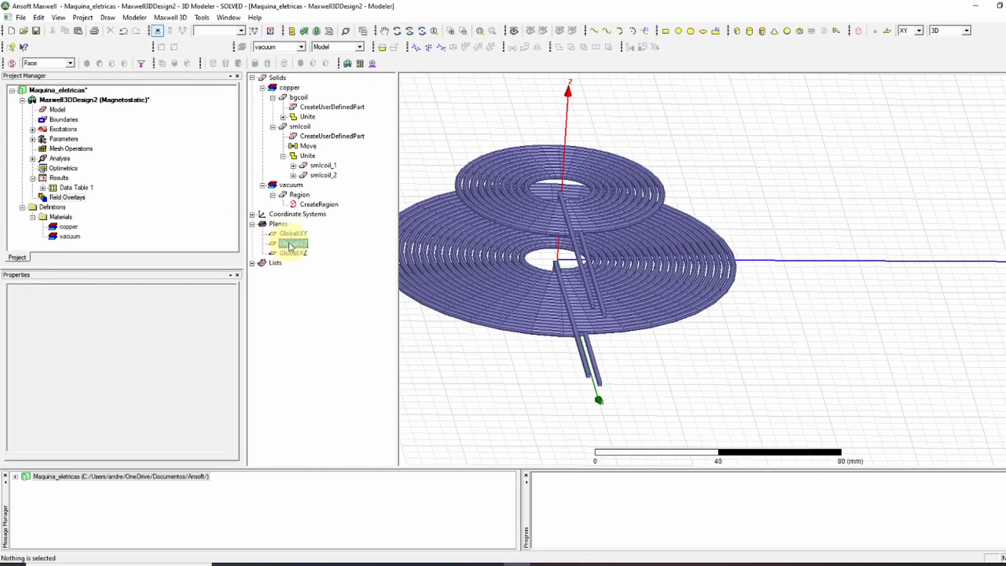
click(291, 244)
click(286, 234)
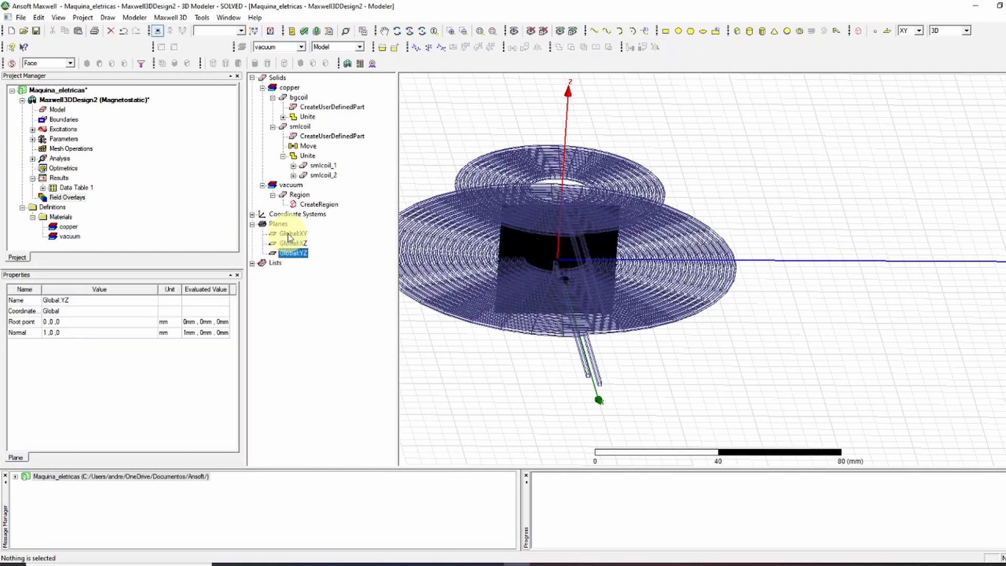
right_click(59, 198)
mouse_move(167, 202)
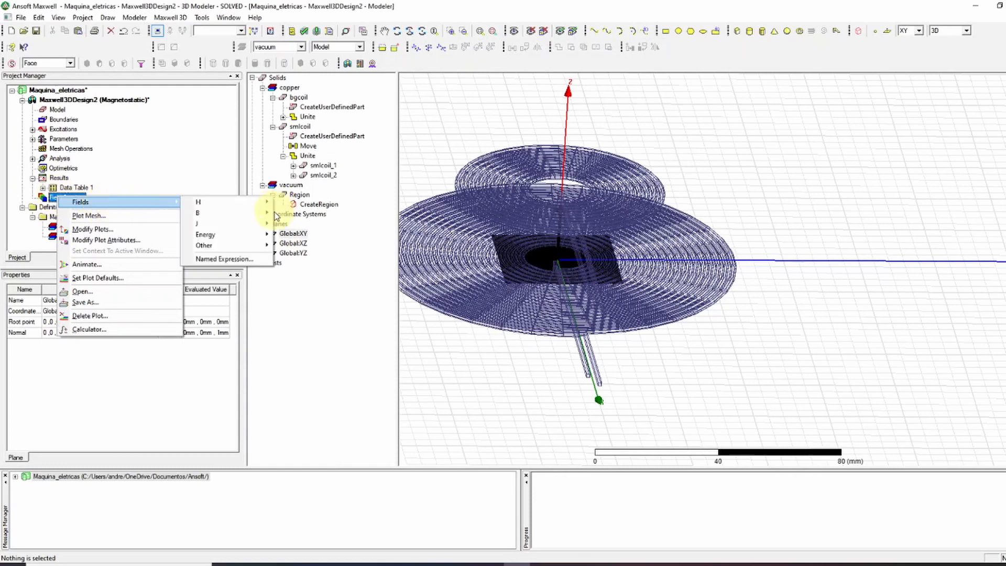
mouse_move(268, 215)
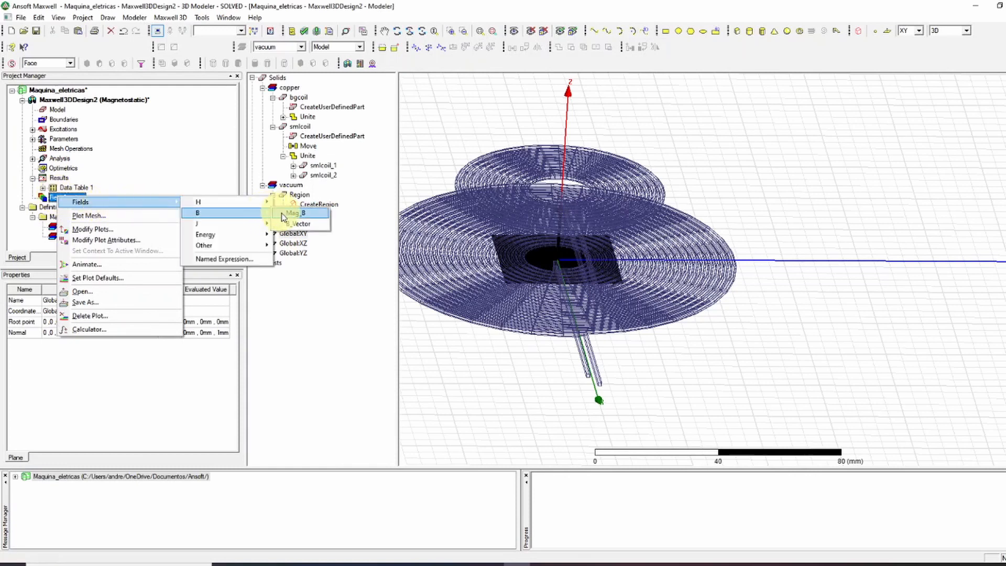
click(294, 214)
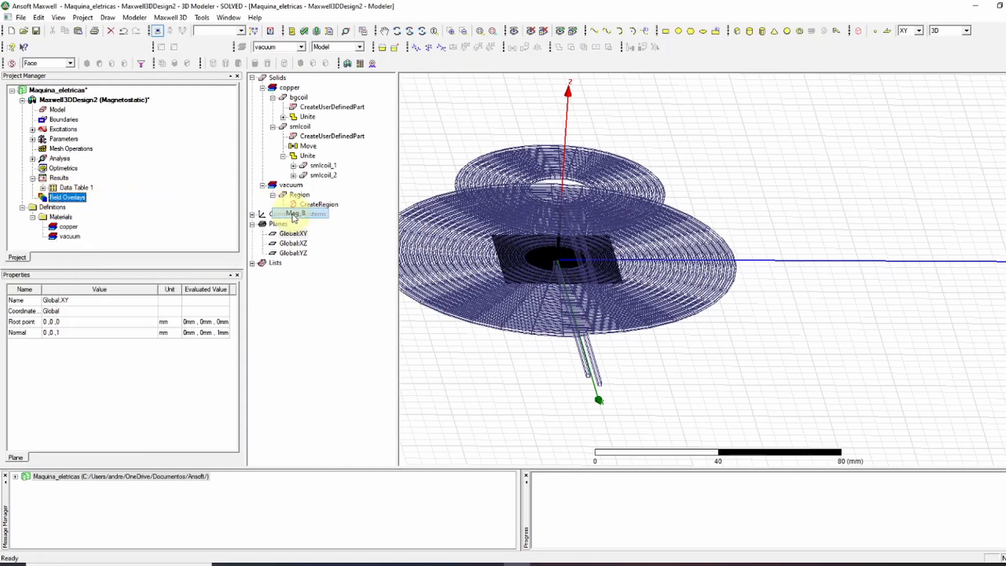
click(600, 266)
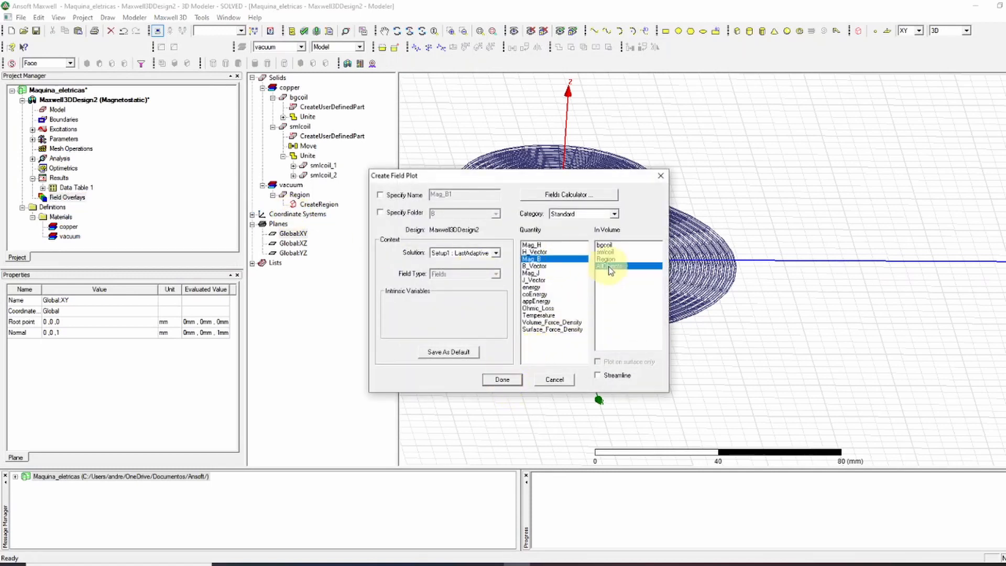
click(503, 380)
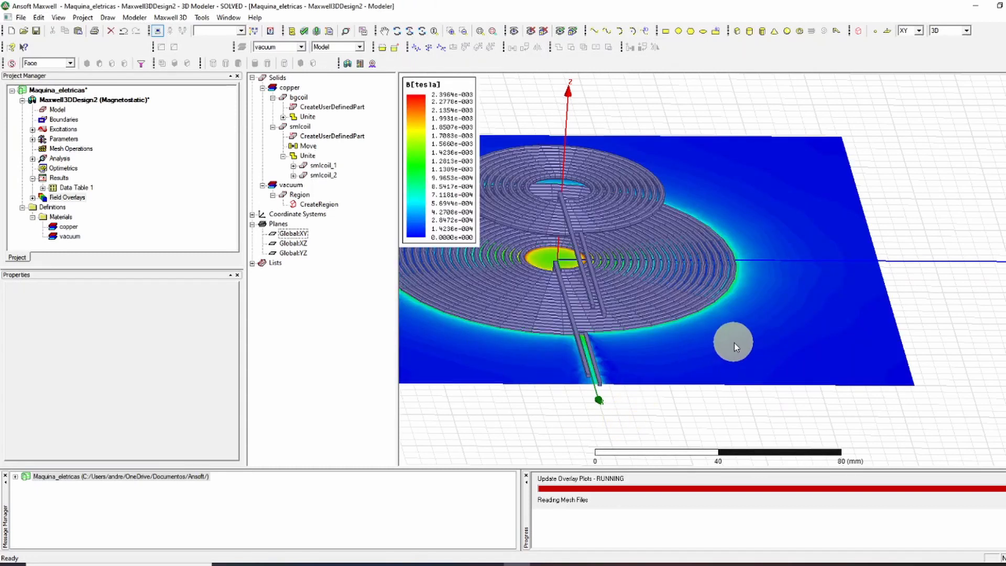
- Animate the Mag_B plot over NormalizedDistance from 0 to 1 in 10 steps, adjust the playback speed and close the animation
scroll(780, 268, down, 1)
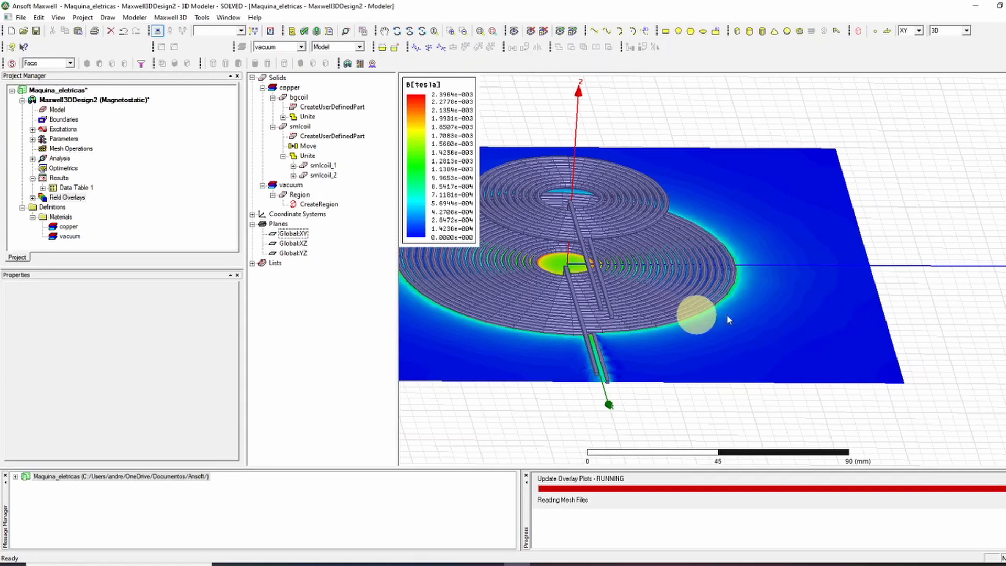
scroll(688, 309, down, 2)
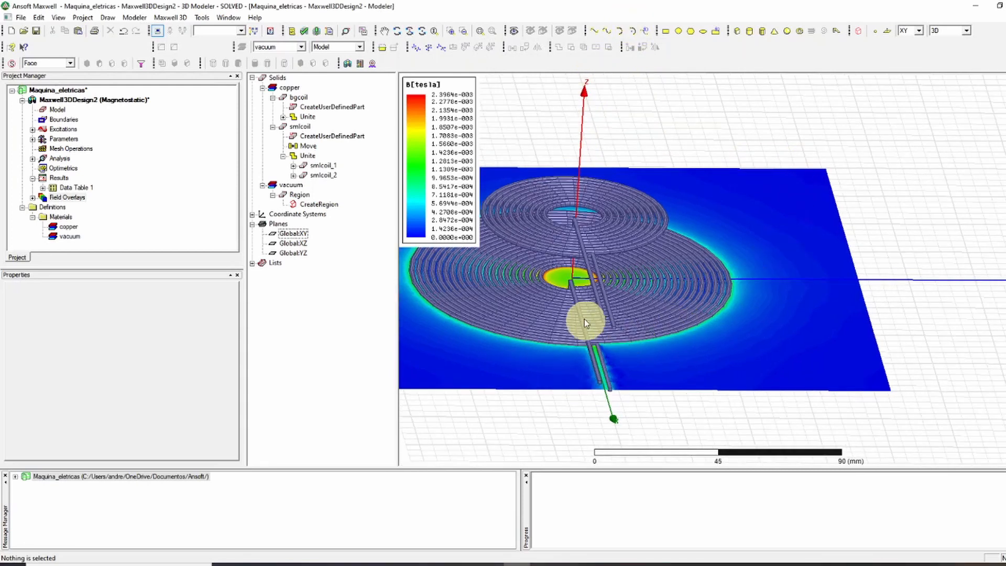
scroll(588, 325, up, 1)
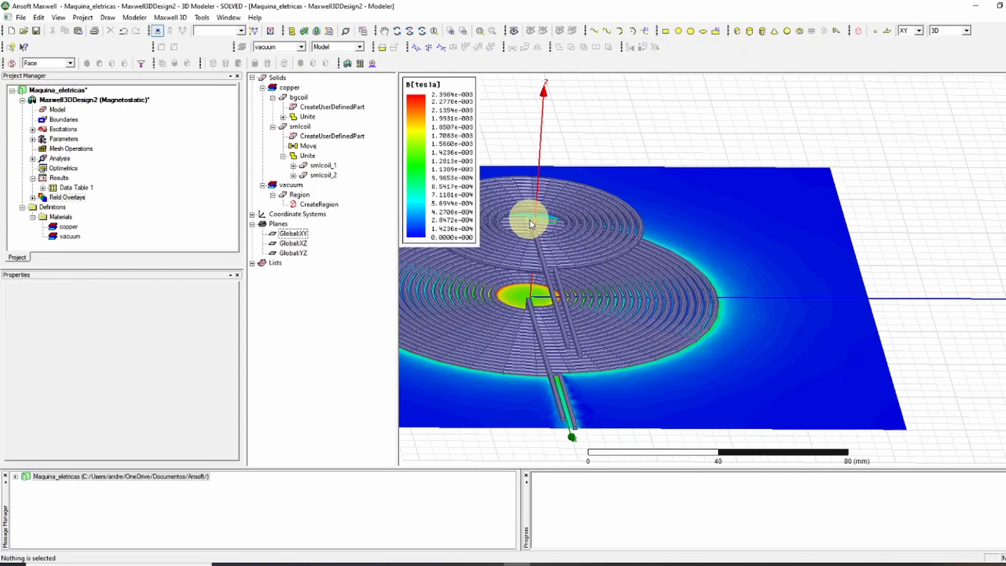
scroll(553, 307, down, 2)
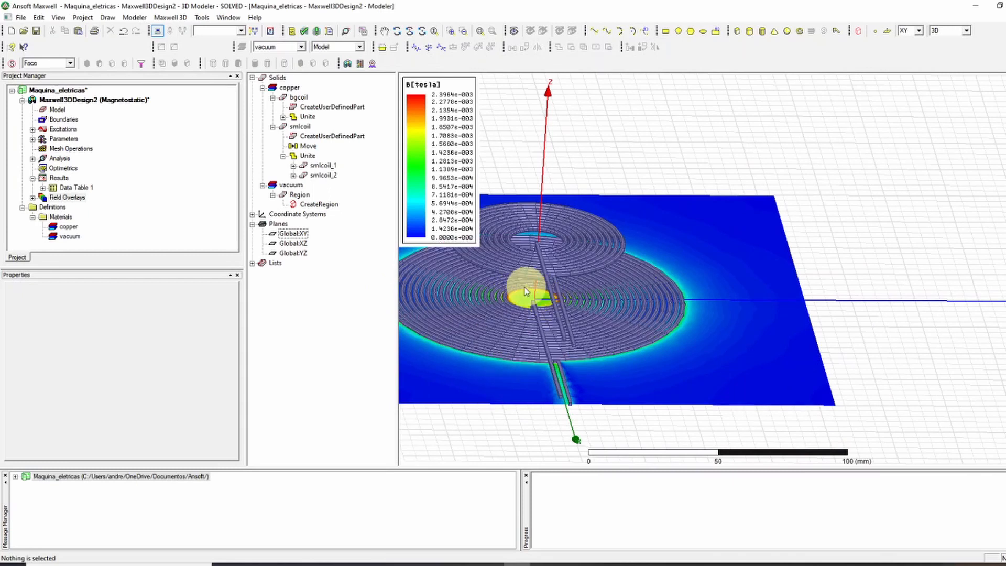
right_click(61, 198)
click(140, 266)
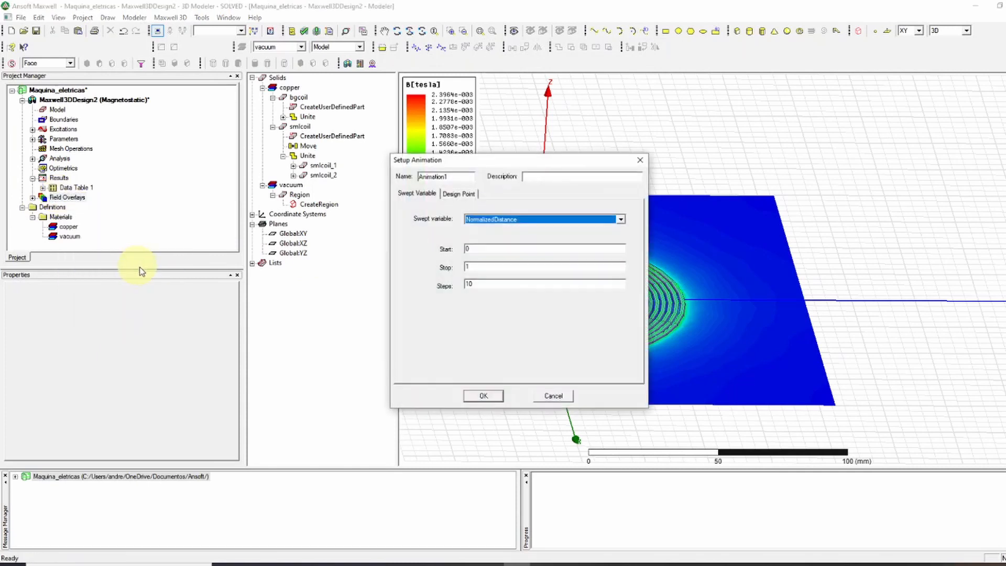
drag(477, 162, 379, 169)
drag(378, 290, 360, 291)
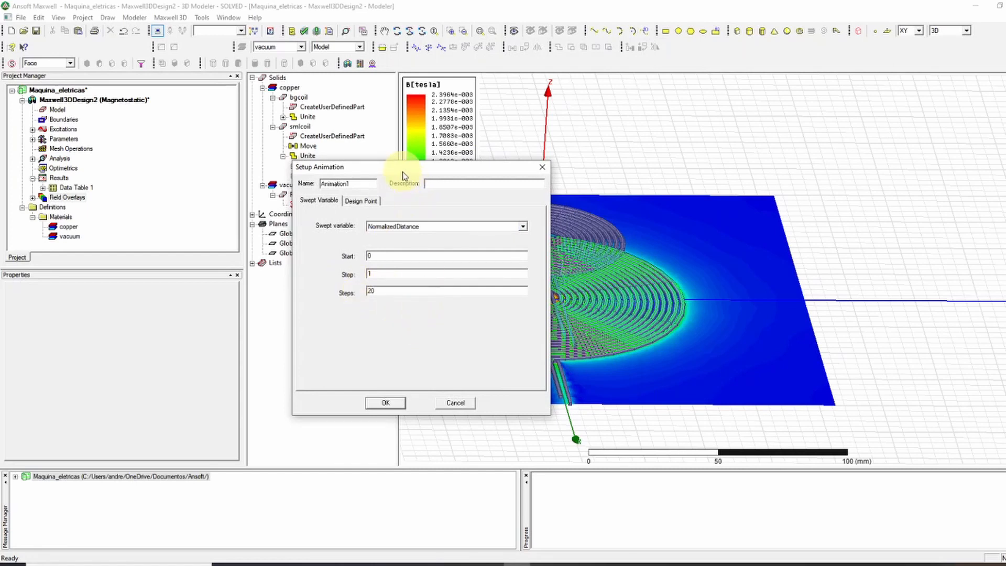
text(20)
drag(398, 173, 380, 174)
click(501, 231)
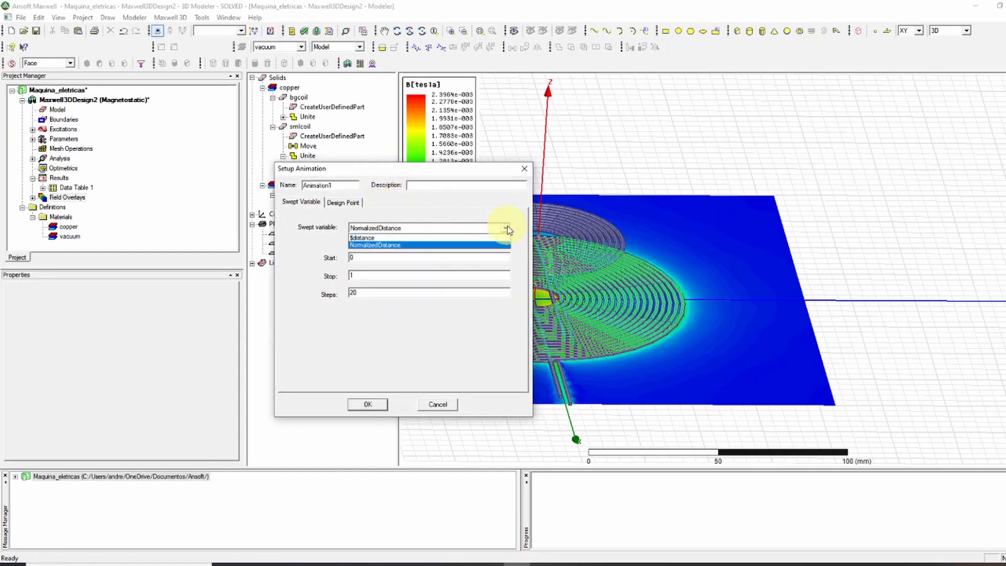
click(471, 246)
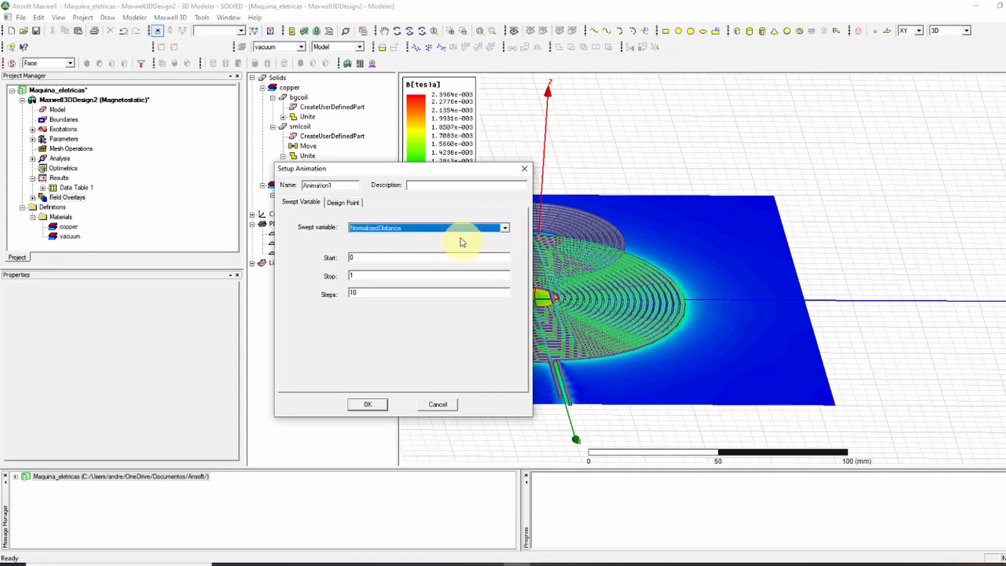
click(365, 406)
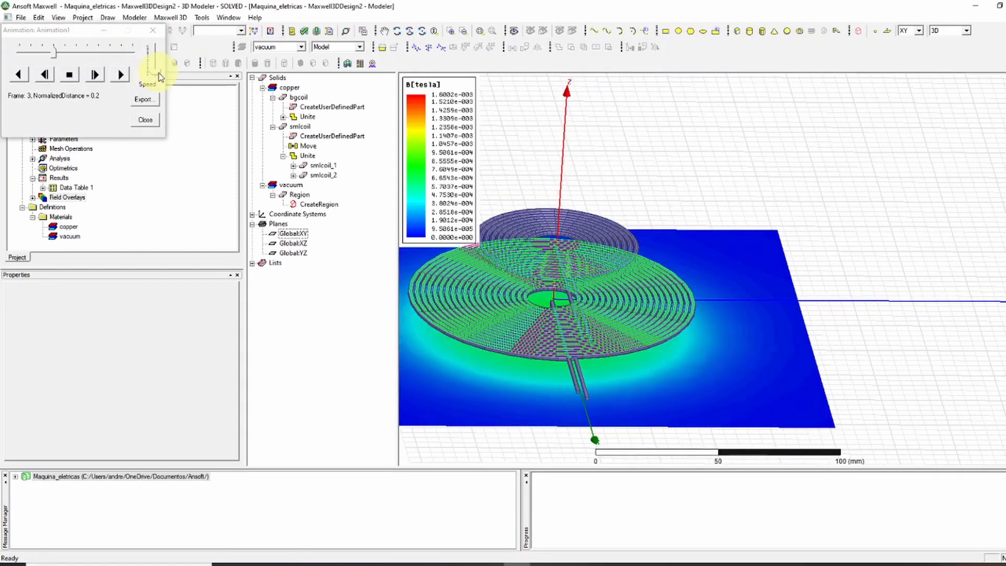
click(158, 74)
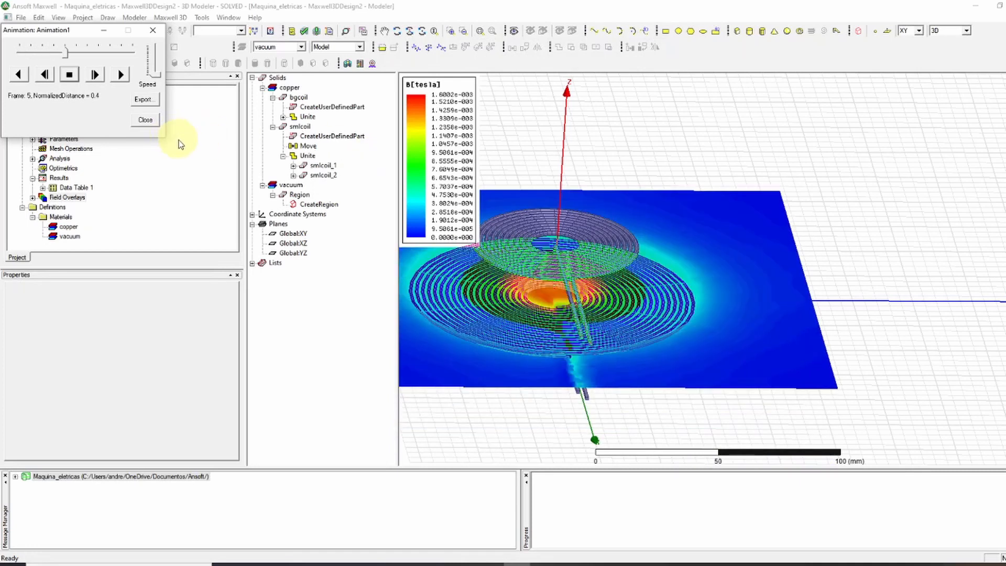
click(146, 122)
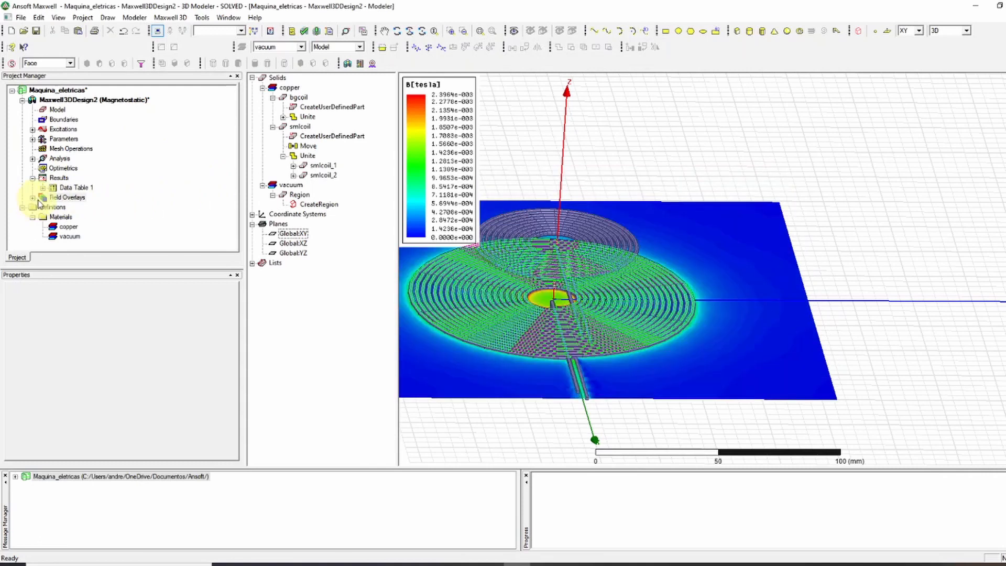
- Plot the B_Vector field on the Global:XY plane for the Region volume
click(303, 234)
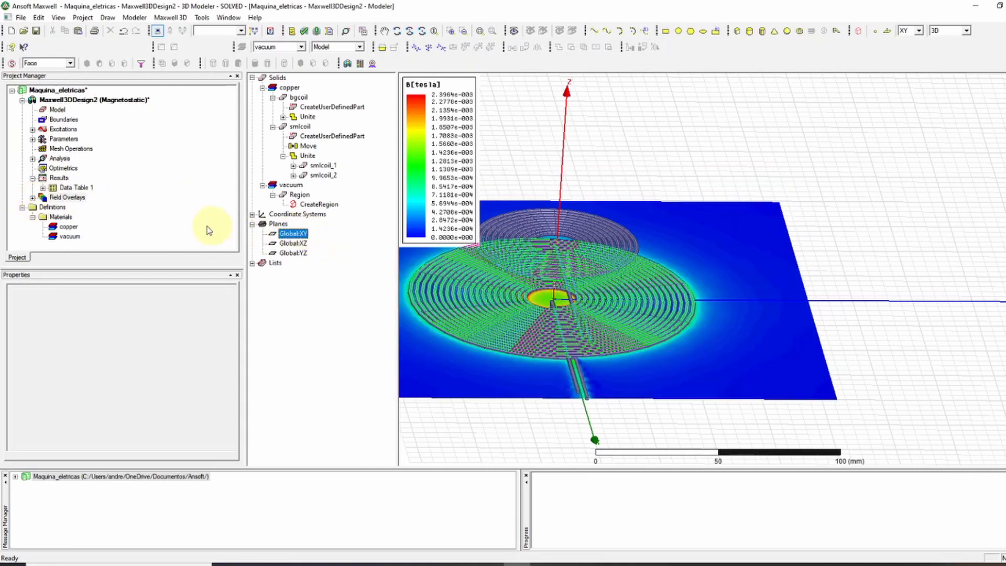
right_click(65, 196)
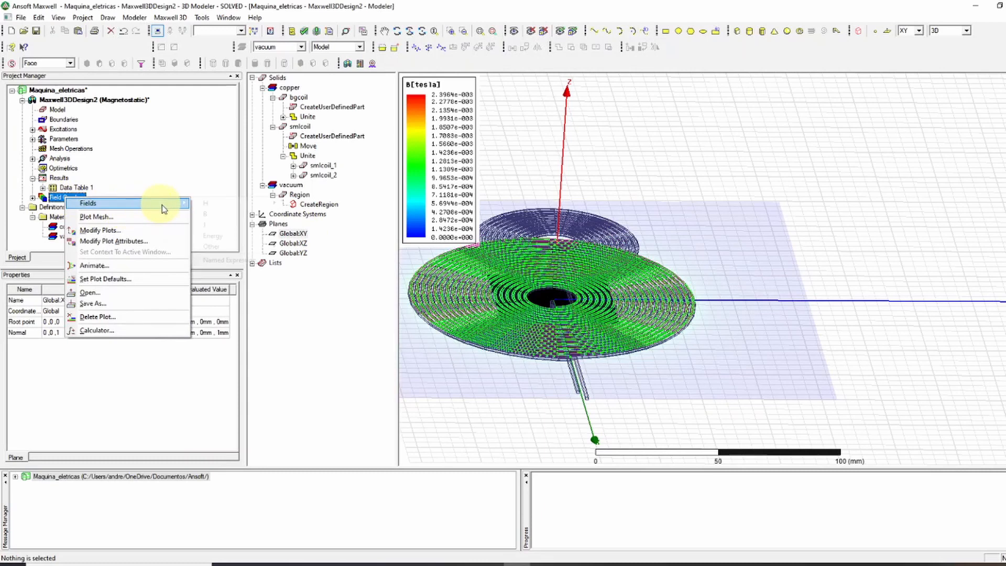
mouse_move(168, 203)
mouse_move(234, 213)
click(308, 225)
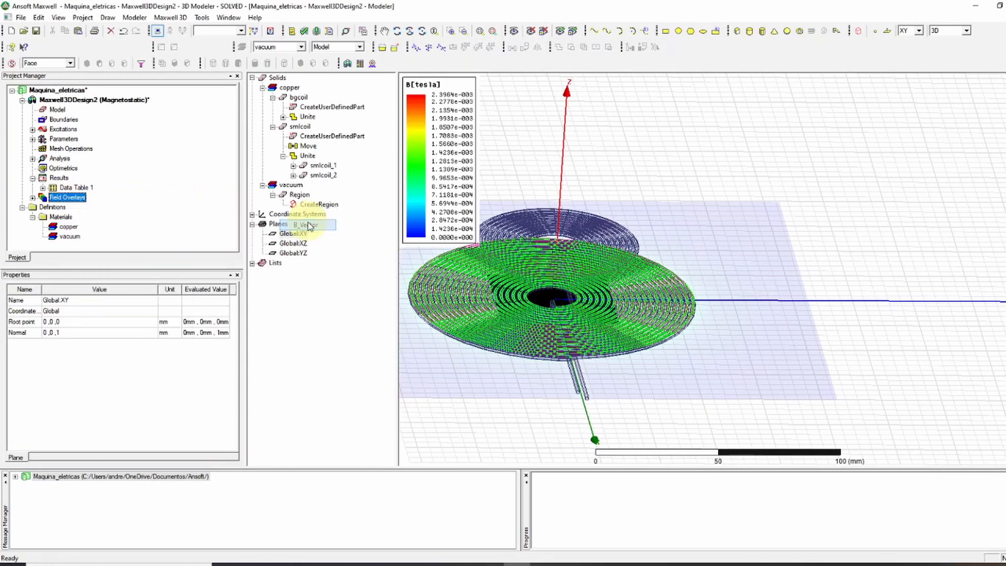
click(606, 259)
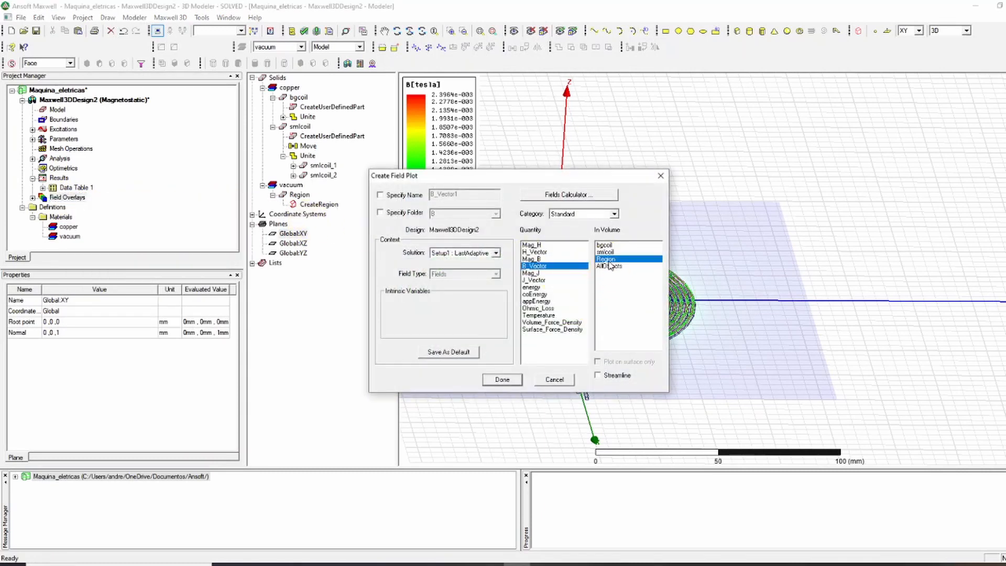
click(502, 379)
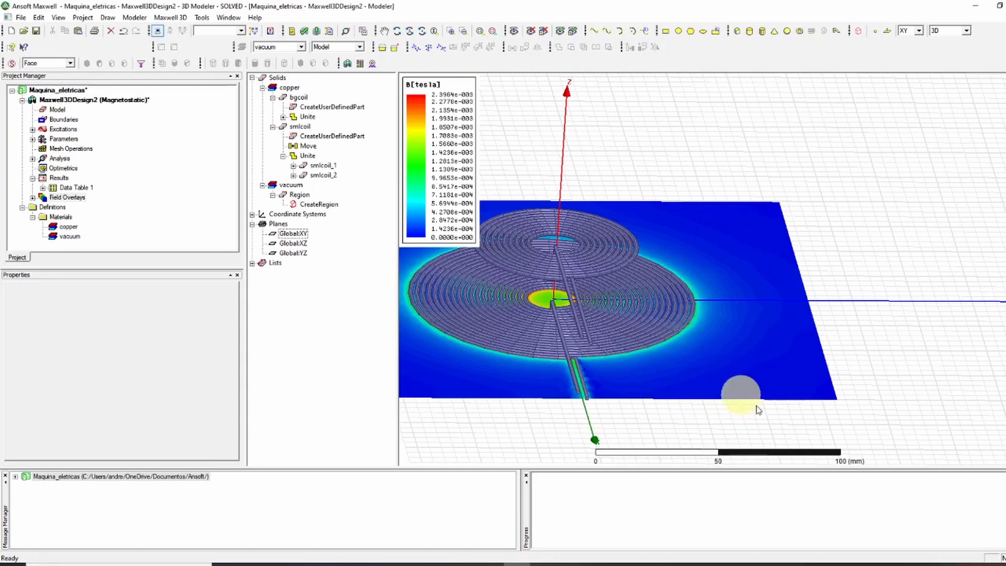
click(600, 325)
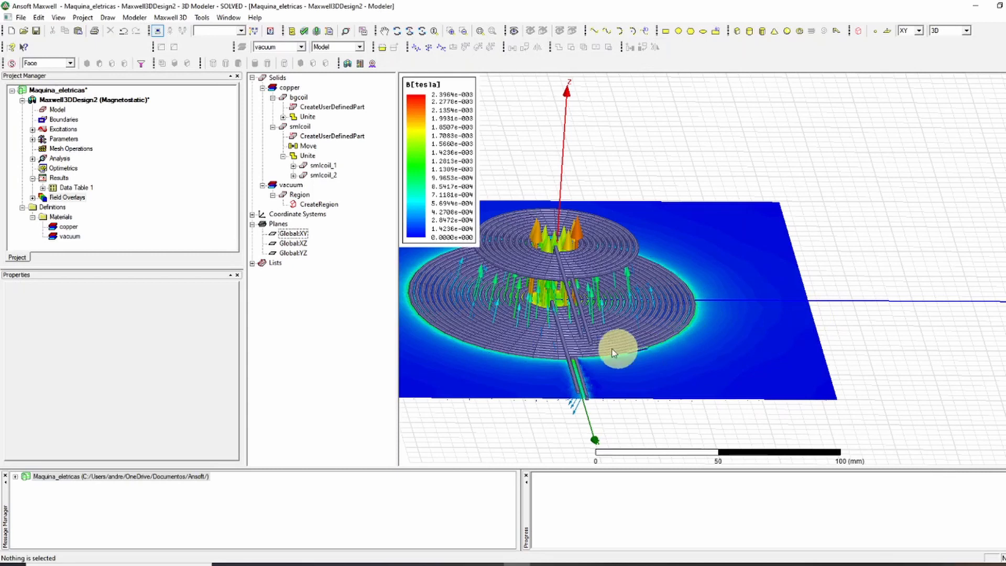
- Hide the Mag_B1 field plot by turning off its plot visibility
double_click(52, 197)
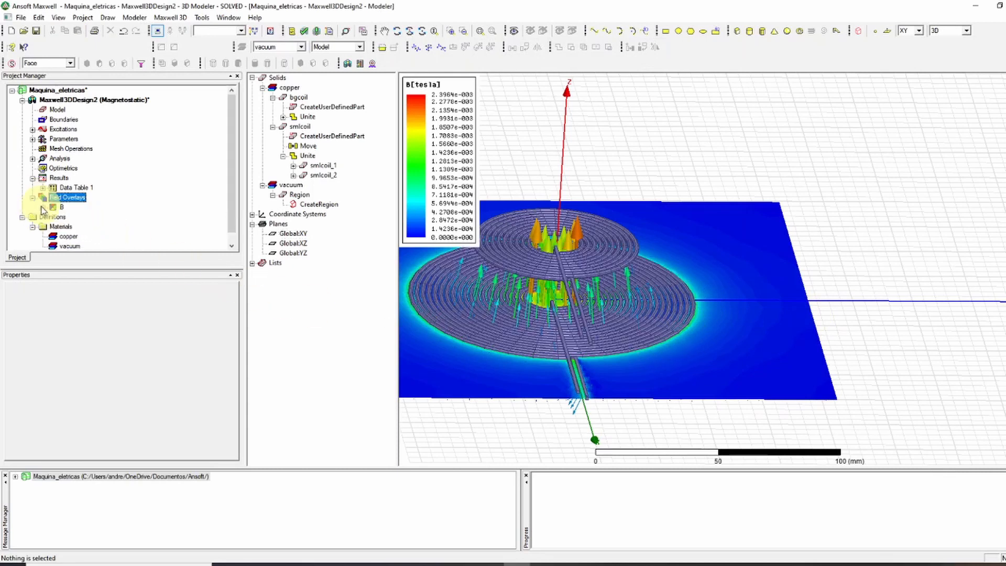
right_click(77, 228)
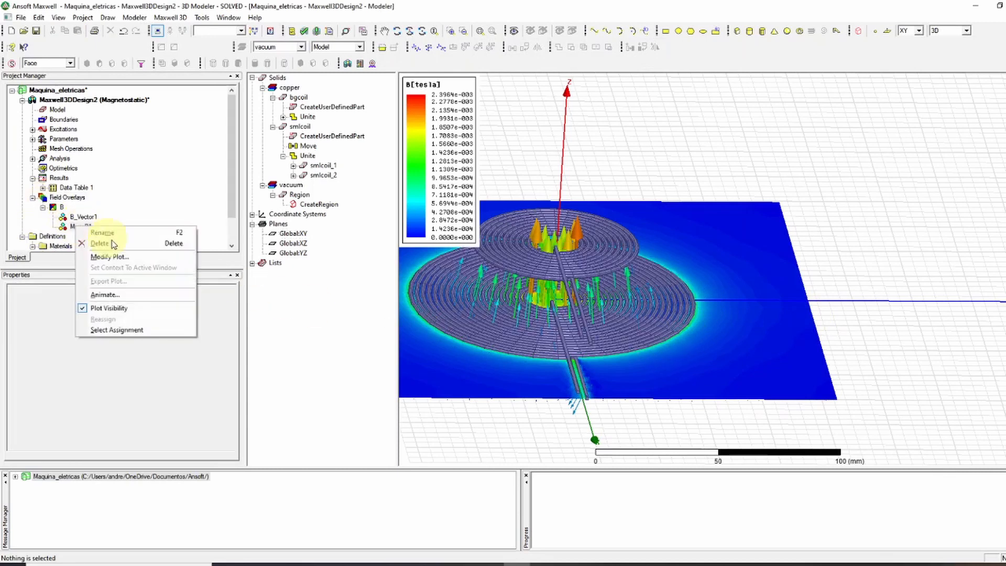
click(108, 308)
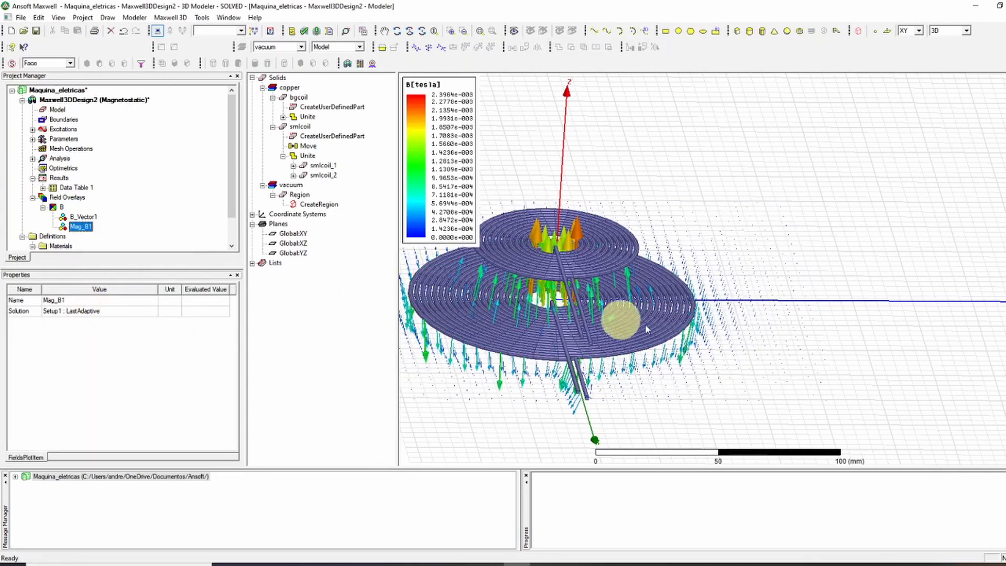
- Animate the B_Vector1 plot with the existing Animation1 setup over NormalizedDistance, view it and close the animation
right_click(76, 217)
click(141, 284)
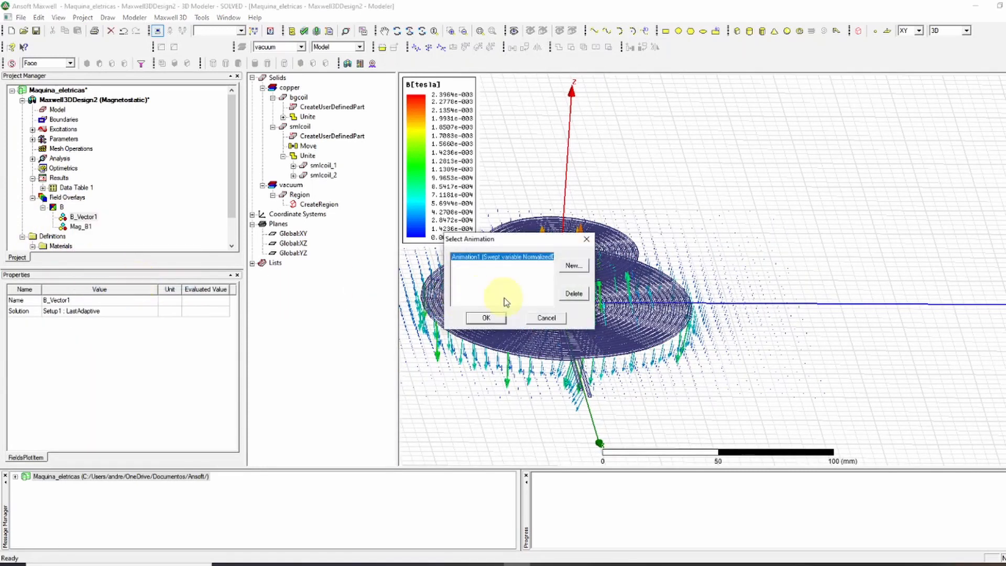
click(485, 318)
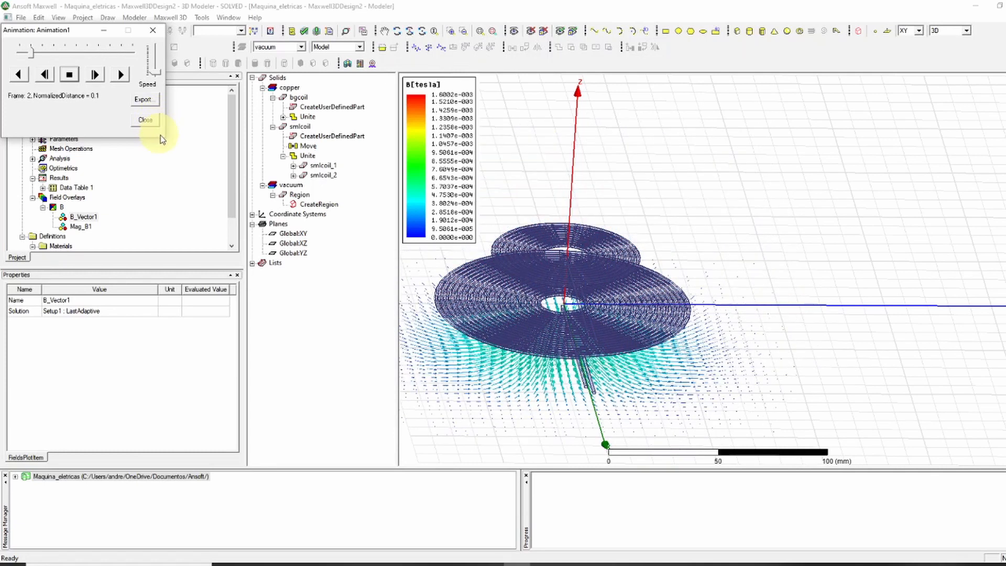
click(145, 119)
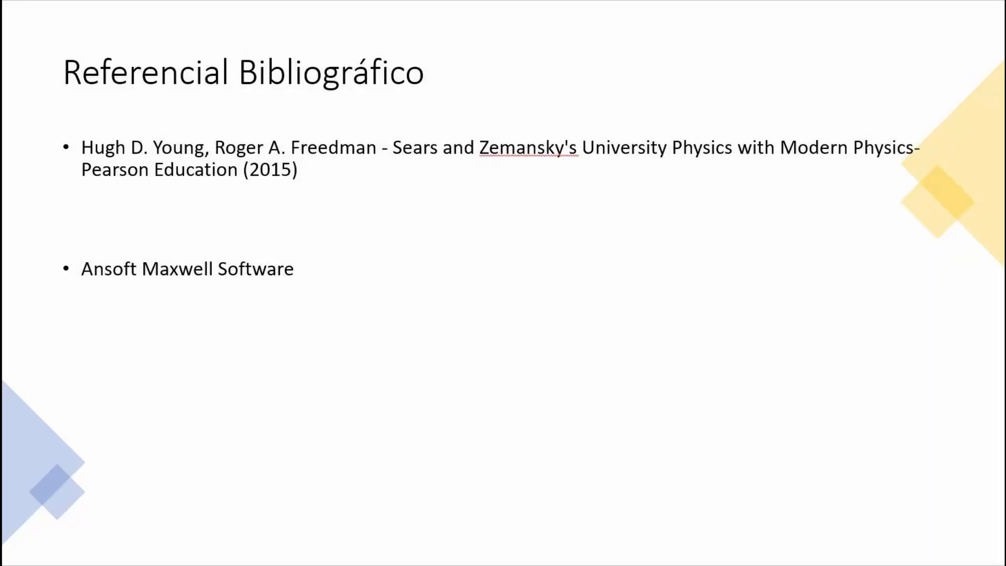